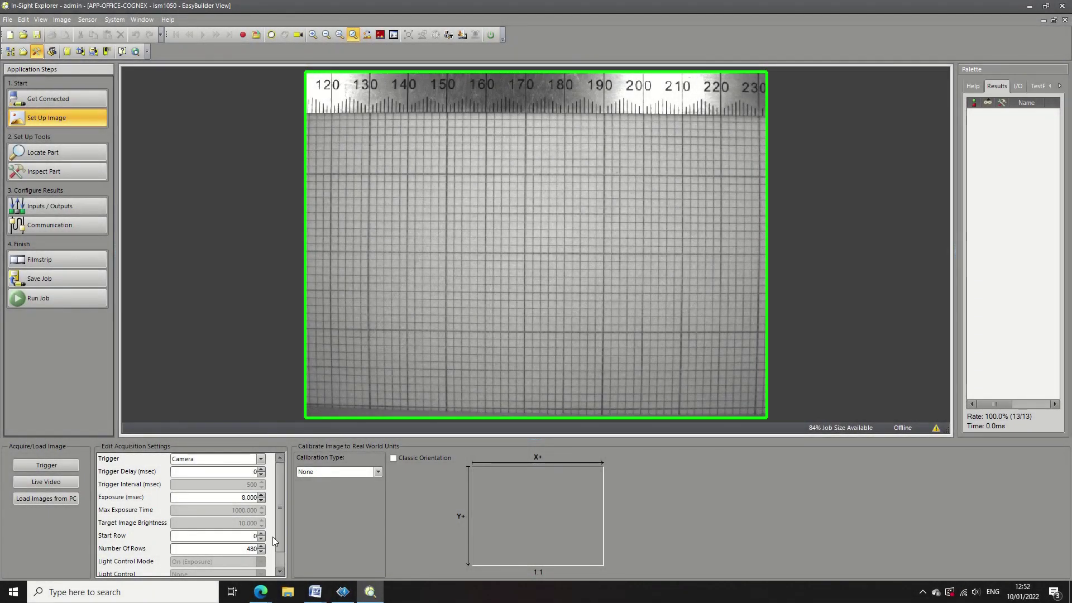
Acquire a fresh camera image of the ruler and grid sheet.
{"action": "left_click", "coordinate": [62, 464]}
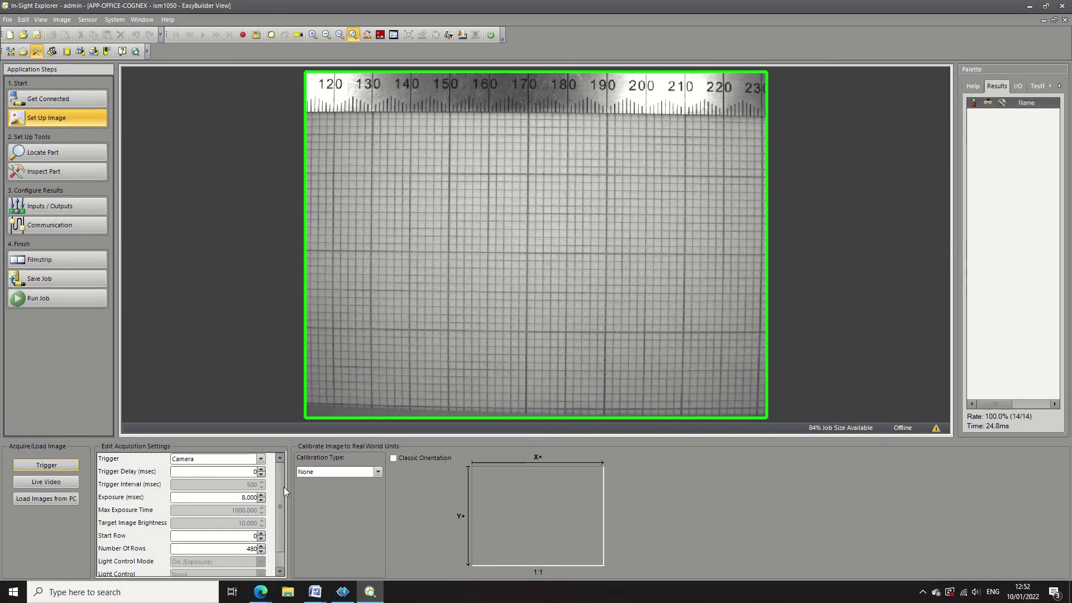
{"action": "left_click_drag", "start_coordinate": [284, 487], "coordinate": [282, 513]}
{"action": "left_click", "coordinate": [235, 569]}
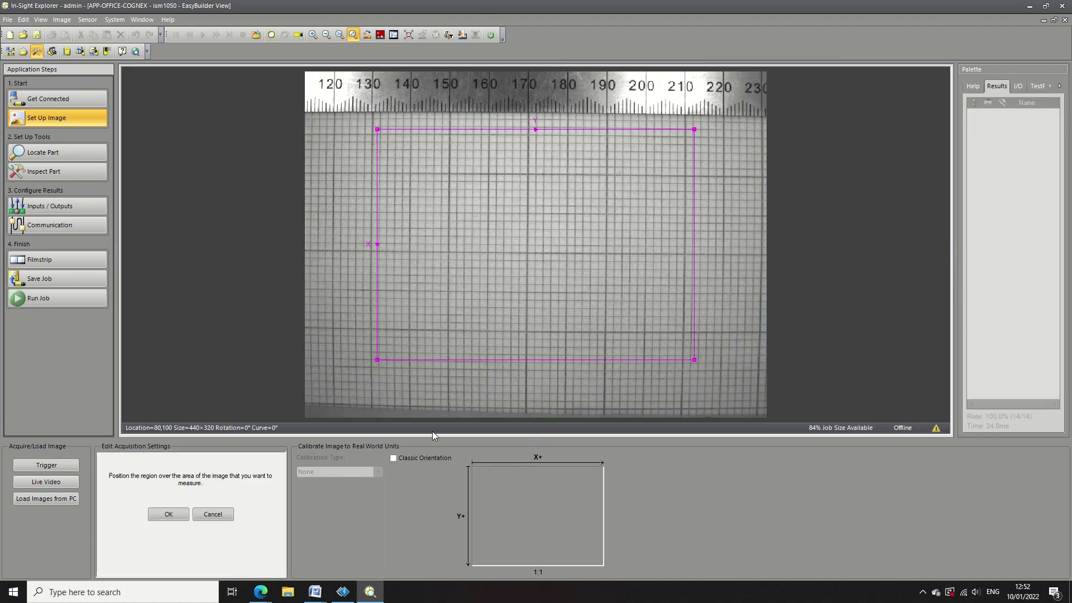
{"action": "key", "text": "Escape"}
Set the image calibration type to X/Y Scale and switch the job to the Spreadsheet View.
{"action": "left_click", "coordinate": [378, 473]}
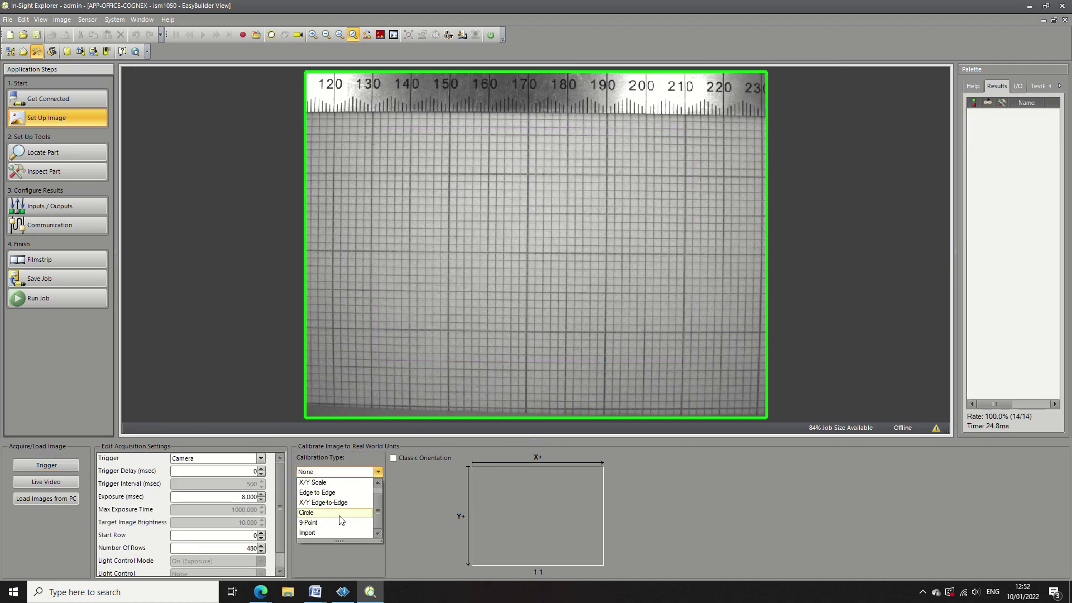
{"action": "left_click", "coordinate": [335, 483]}
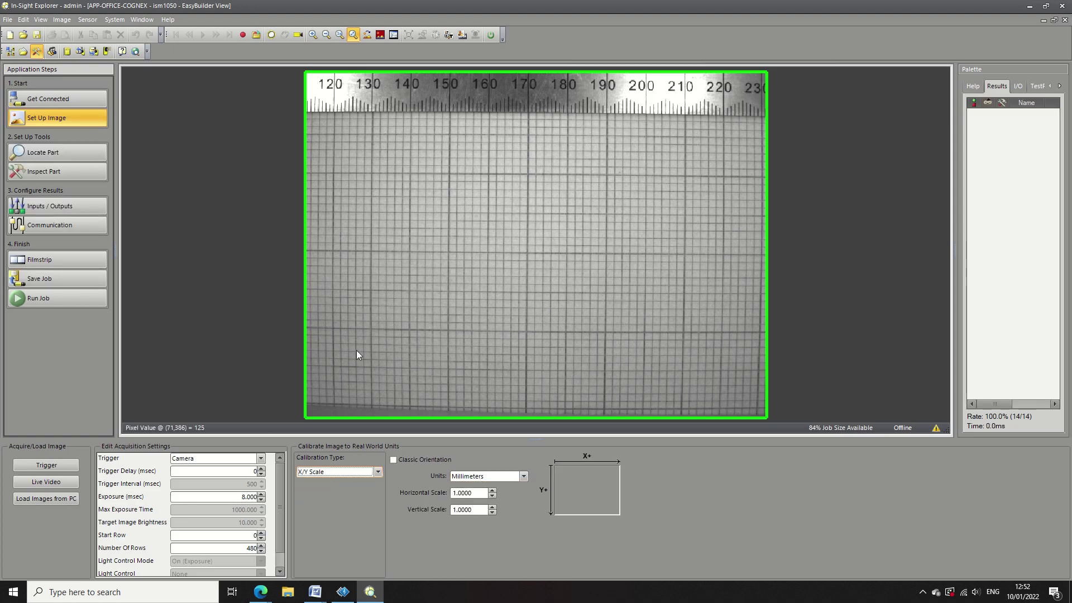
{"action": "left_click", "coordinate": [41, 19]}
{"action": "left_click", "coordinate": [52, 198]}
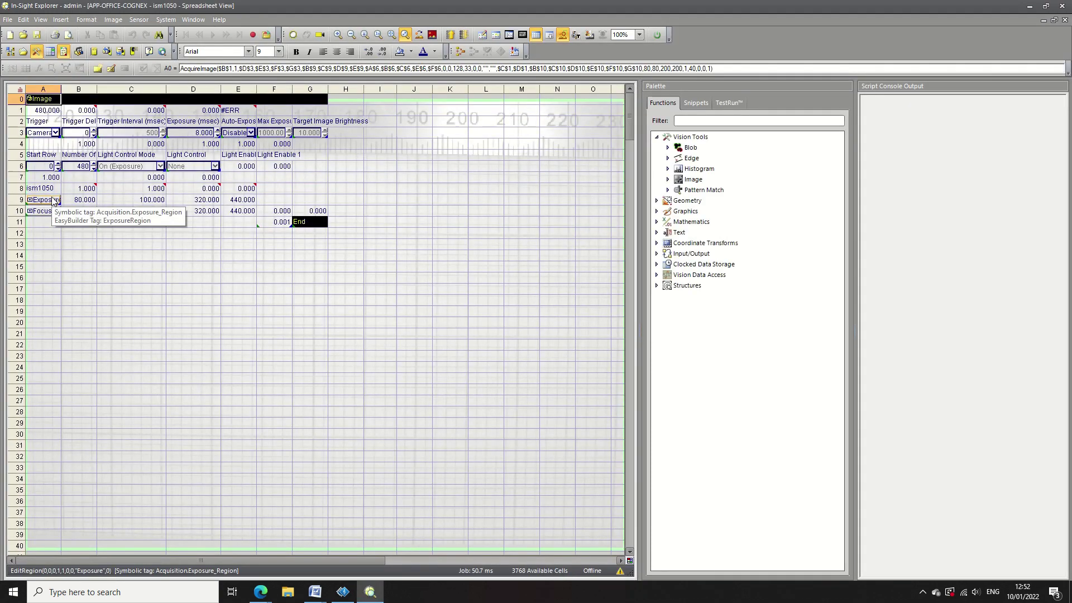
Enter the text heading Points of Interest in cell A14.
{"action": "left_click", "coordinate": [43, 248]}
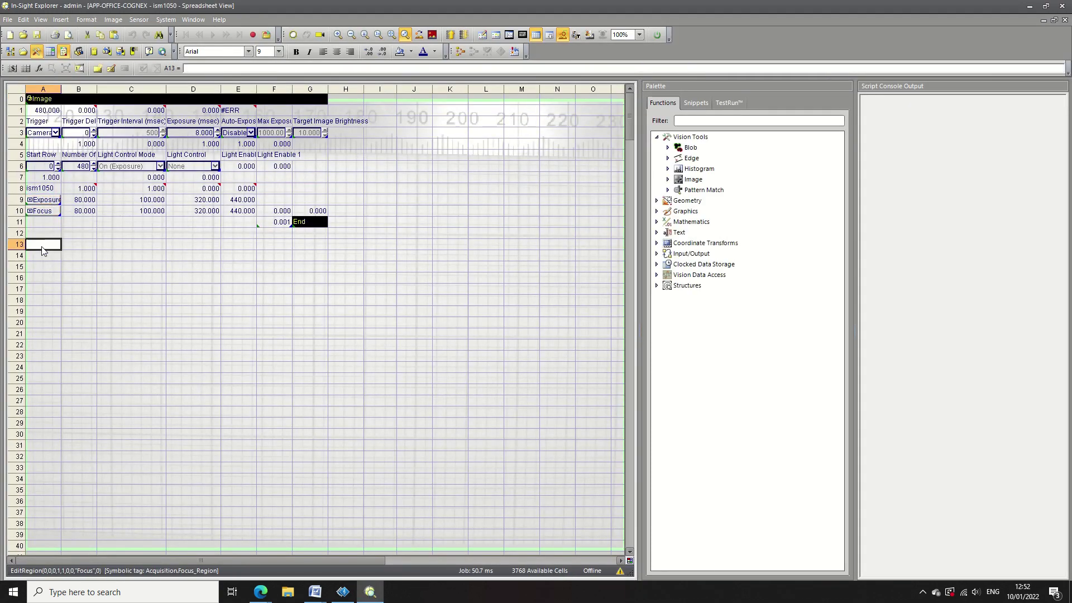
{"action": "left_click", "coordinate": [37, 258]}
{"action": "type", "text": "'Points of"}
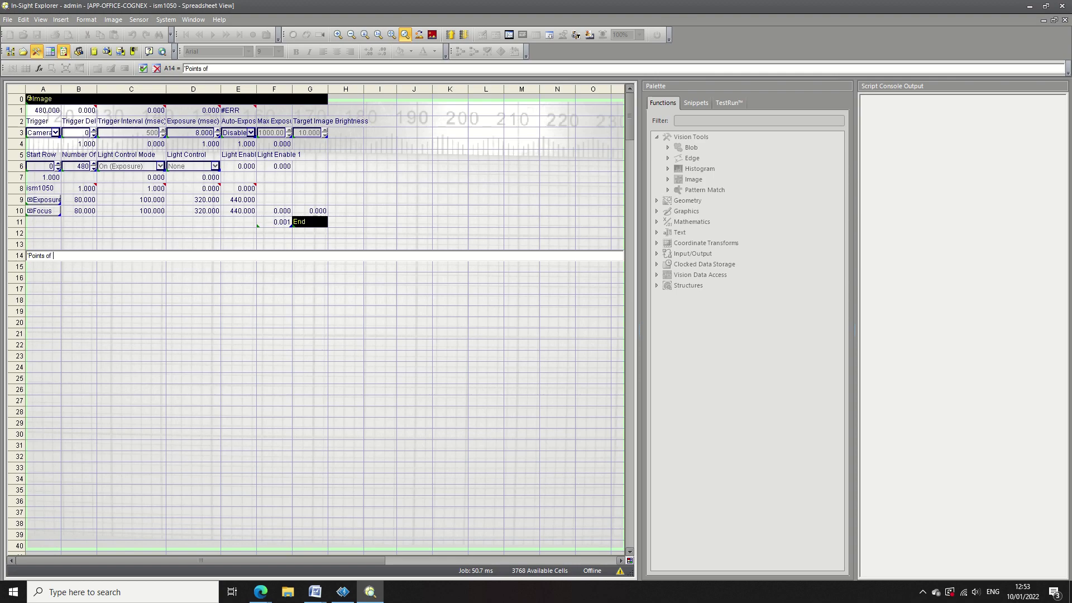
{"action": "type", "text": " Interest"}
{"action": "key", "text": "Return"}
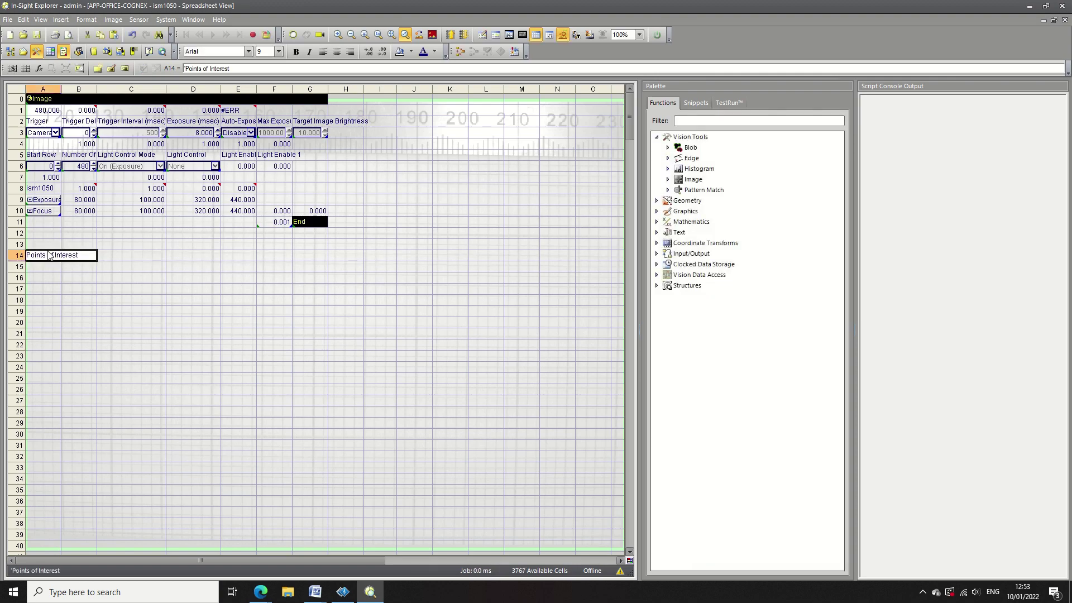
Insert a Cross function in cell A15 and open its Cross parameter for placement on the image.
{"action": "key", "text": "Down"}
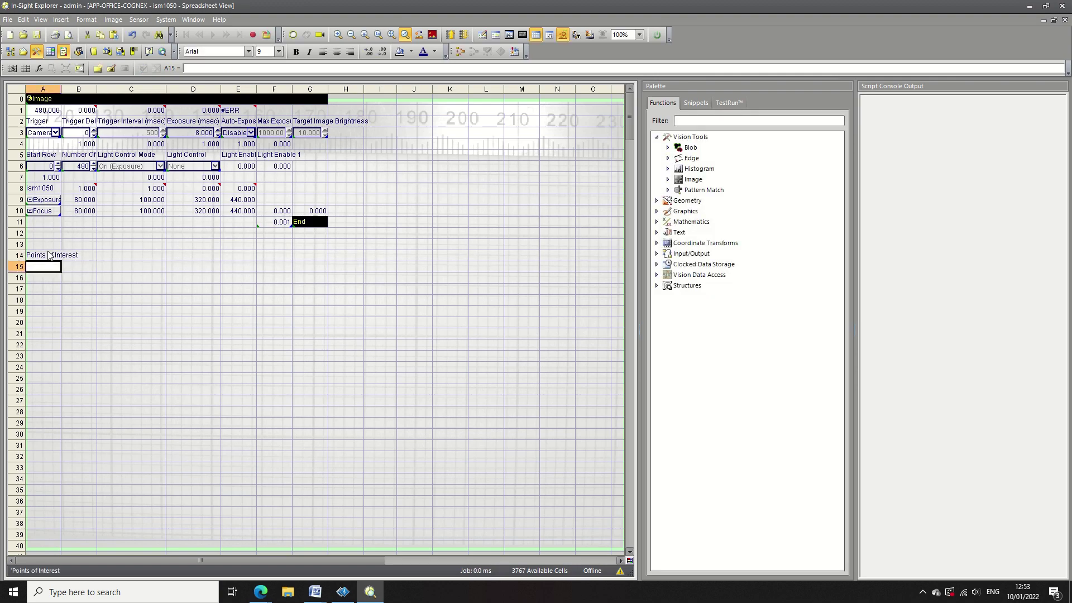
{"action": "type", "text": "cross"}
{"action": "key", "text": "Return"}
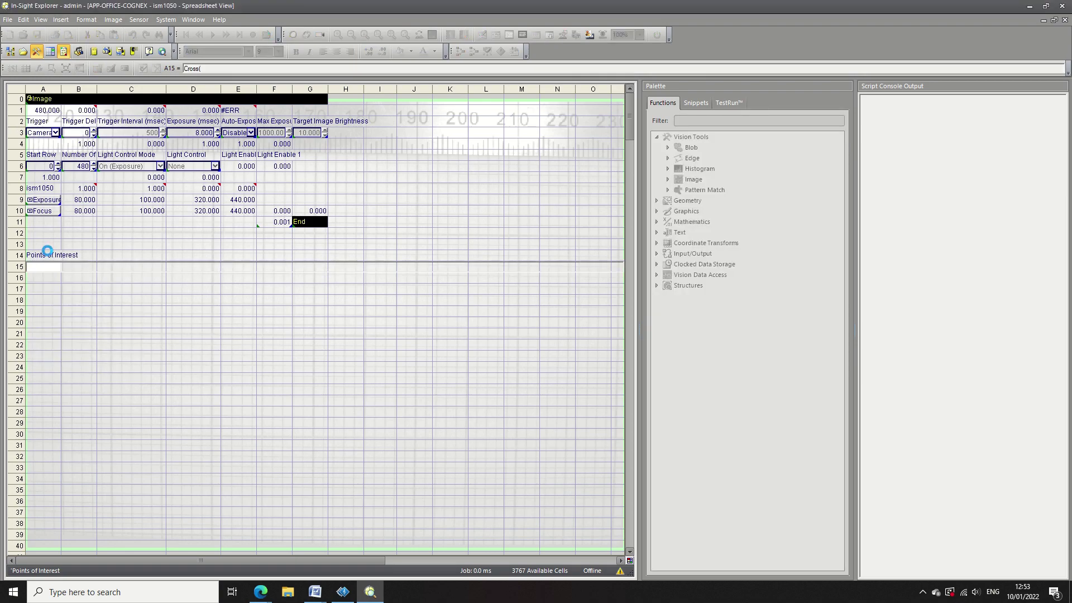
{"action": "double_click", "coordinate": [545, 207]}
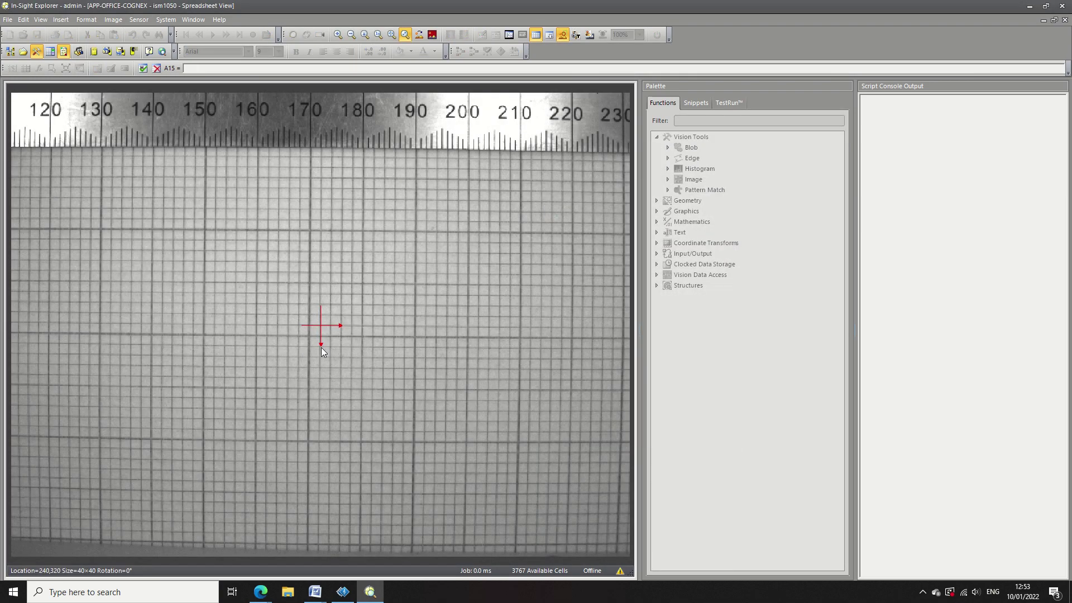
Position the cross precisely on the heavy grid intersection below the ruler's 150 mark, at about row 250, column 198.5.
{"action": "left_click_drag", "start_coordinate": [325, 326], "coordinate": [205, 337]}
{"action": "left_click", "coordinate": [338, 35]}
{"action": "left_click", "coordinate": [338, 35]}
{"action": "left_click", "coordinate": [338, 35]}
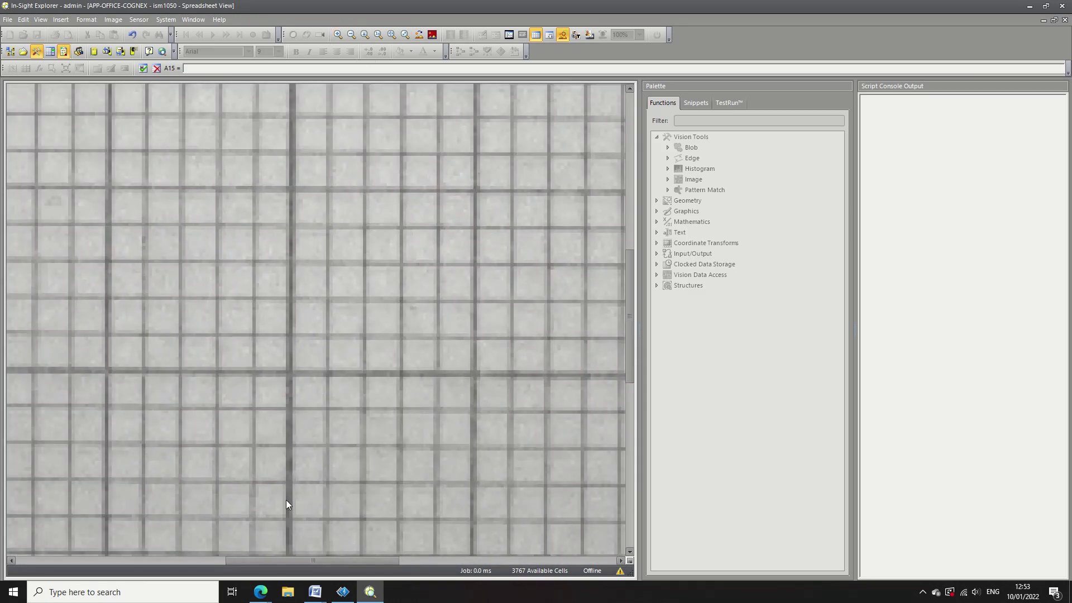
{"action": "left_click_drag", "start_coordinate": [296, 560], "coordinate": [182, 540]}
{"action": "left_click", "coordinate": [338, 35]}
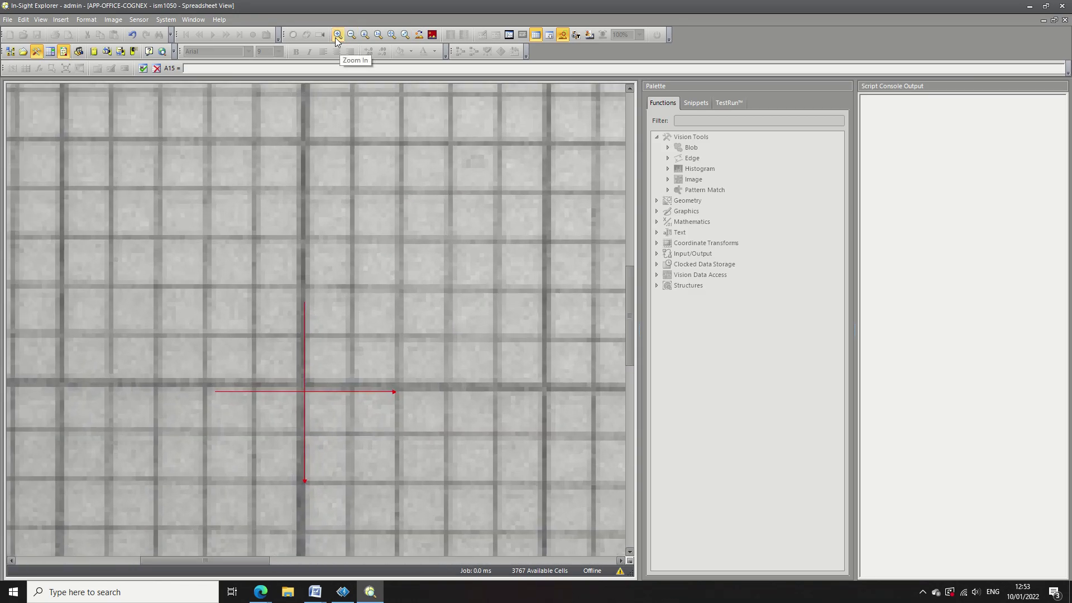
{"action": "left_click", "coordinate": [337, 37]}
{"action": "left_click", "coordinate": [336, 38]}
{"action": "left_click", "coordinate": [336, 38]}
{"action": "scroll", "coordinate": [379, 391], "scroll_direction": "down", "scroll_amount": 4}
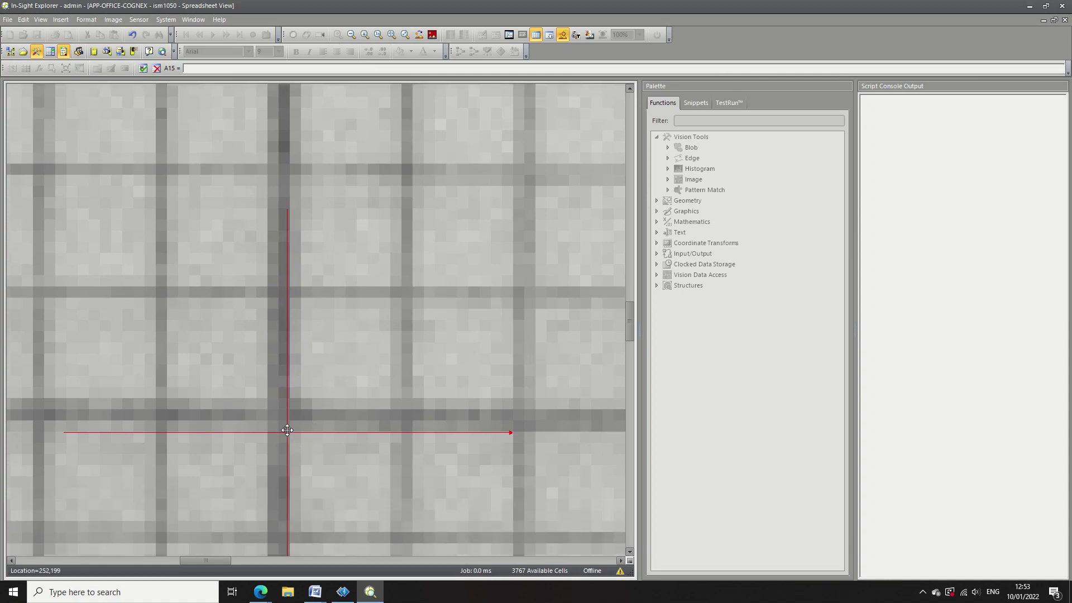
{"action": "mouse_move", "coordinate": [287, 430]}
{"action": "left_mouse_down"}
{"action": "mouse_move", "coordinate": [327, 426]}
{"action": "mouse_move", "coordinate": [278, 413]}
{"action": "left_mouse_up"}
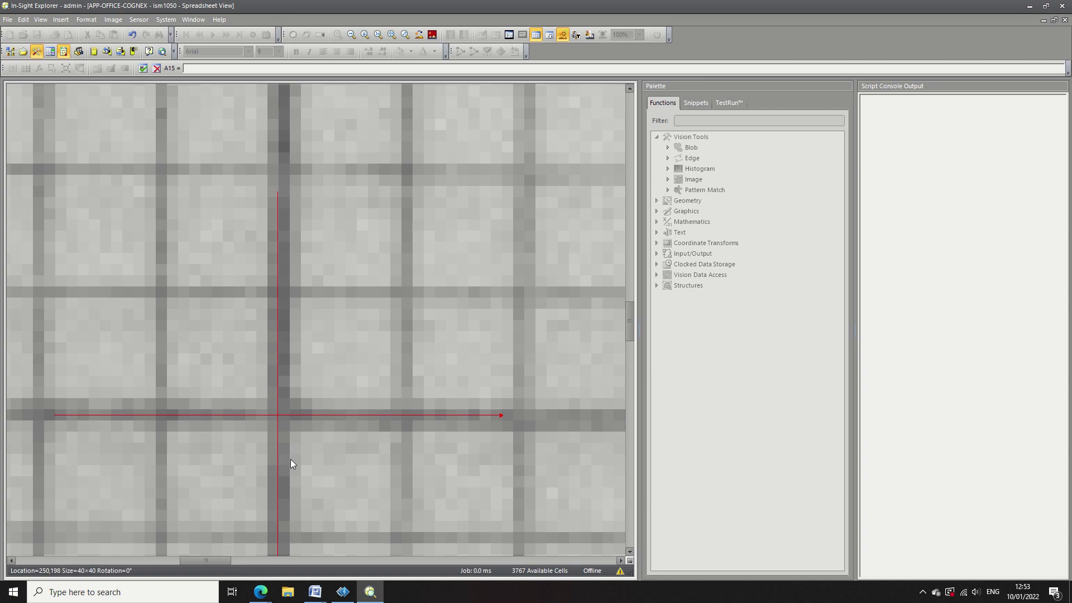
{"action": "scroll", "coordinate": [280, 431], "scroll_direction": "up", "scroll_amount": 1}
{"action": "left_click_drag", "start_coordinate": [276, 420], "coordinate": [277, 419]}
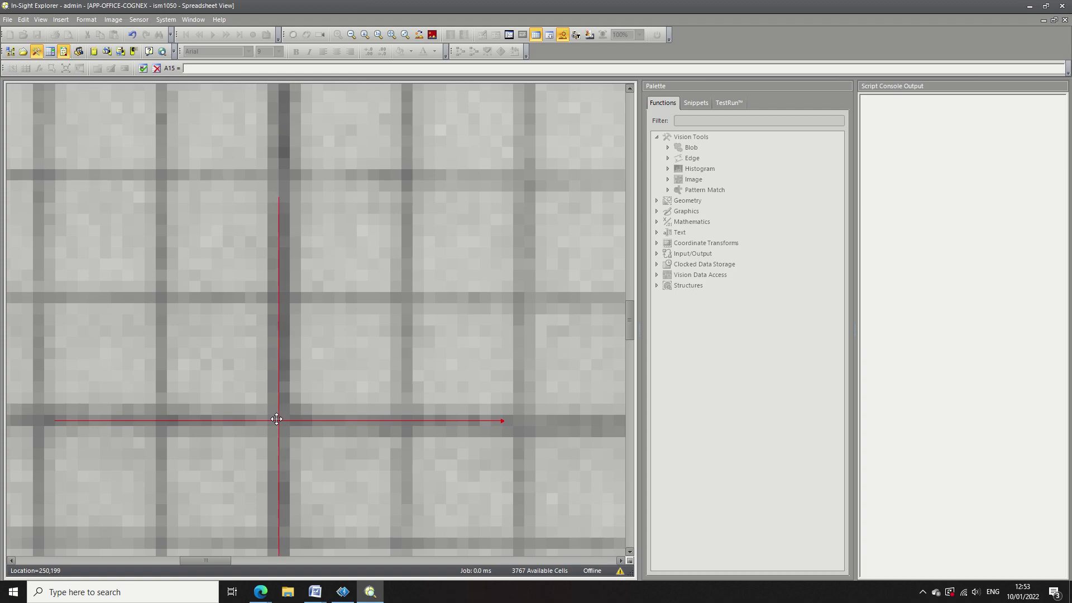
{"action": "key", "text": "Return"}
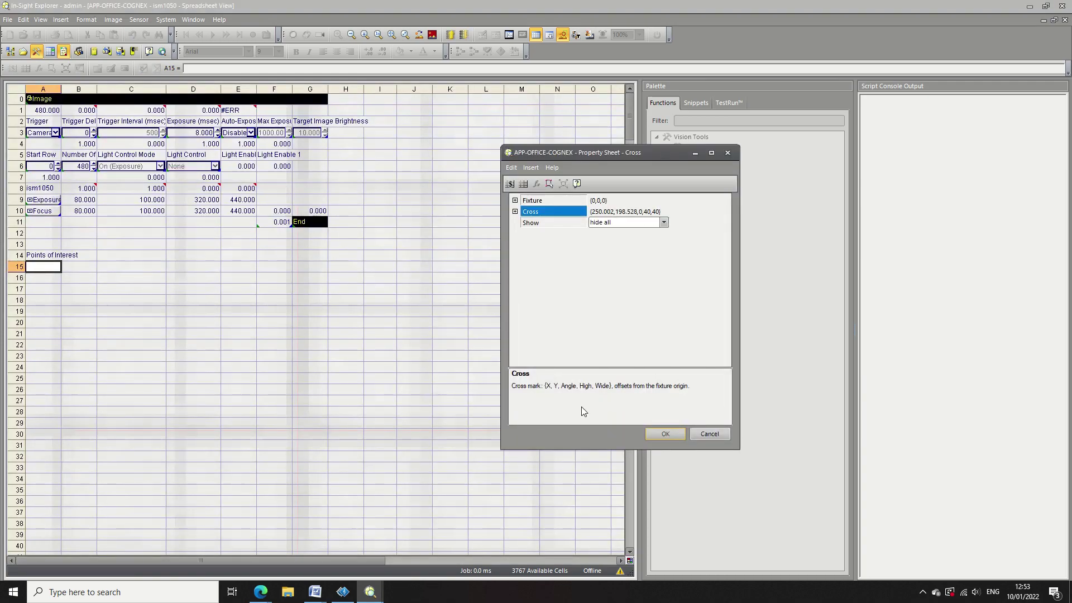
Set the Cross function to show input graphics only and apply its properties.
{"action": "left_click", "coordinate": [629, 224]}
{"action": "left_click", "coordinate": [626, 249]}
{"action": "left_click", "coordinate": [669, 435]}
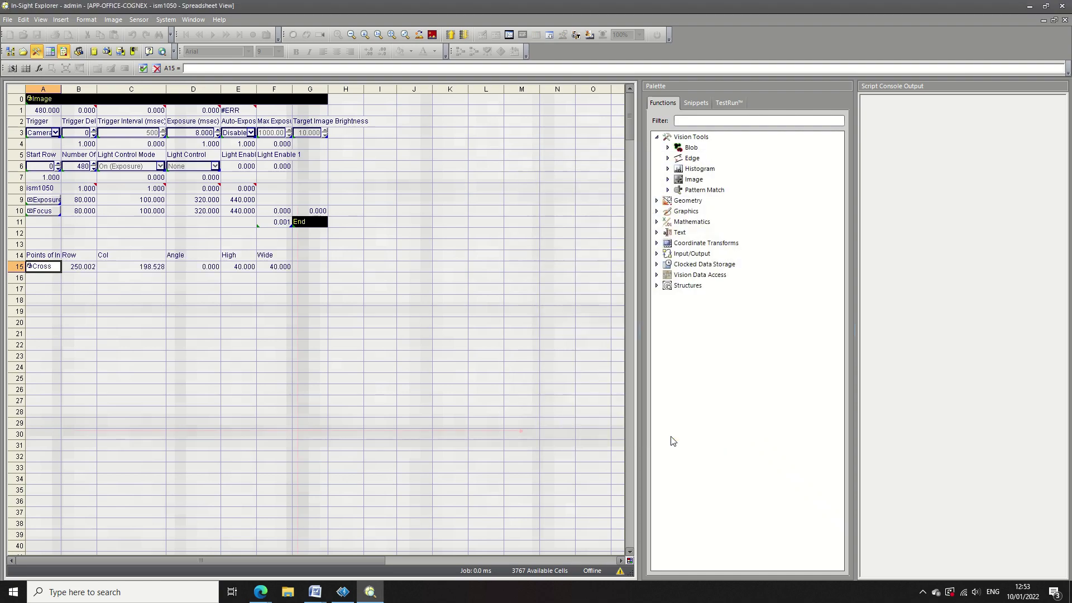
Add the text headings X in cell G14 and Y in cell H14.
{"action": "left_click", "coordinate": [310, 257]}
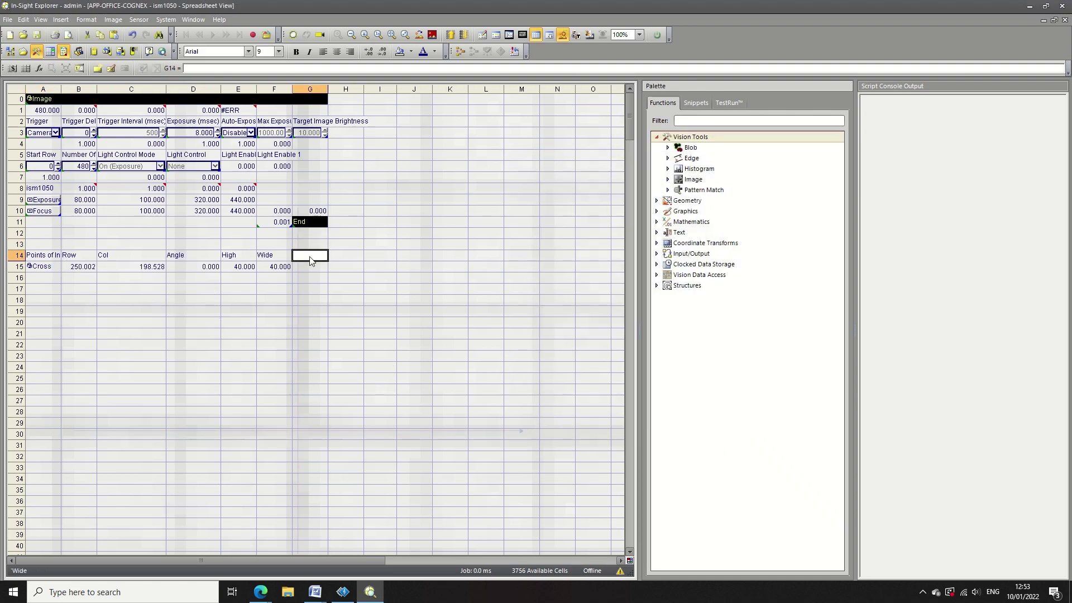
{"action": "type", "text": "'X"}
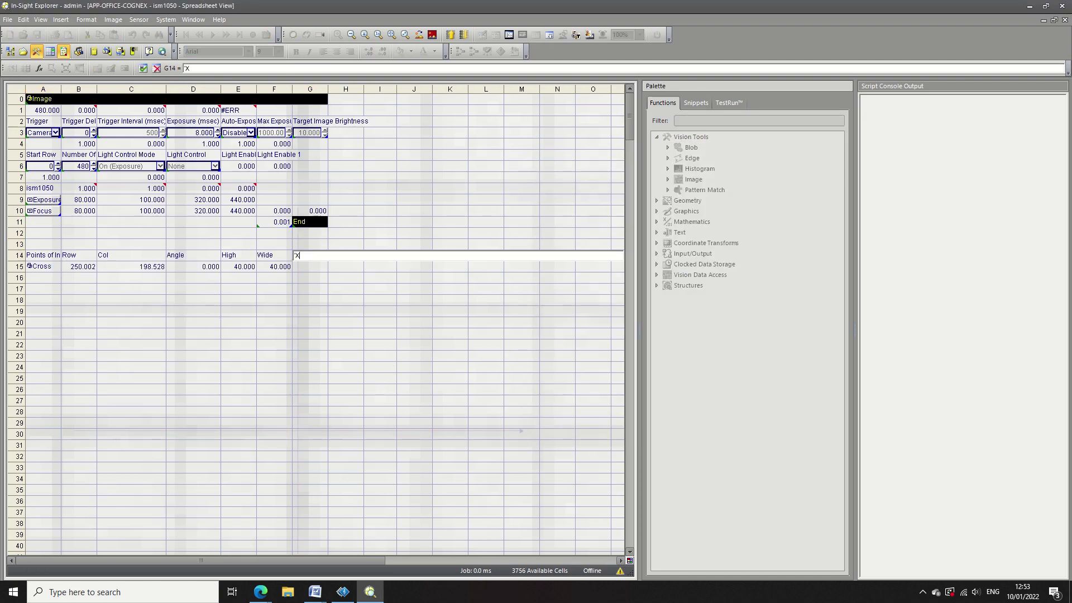
{"action": "key", "text": "Return"}
{"action": "key", "text": "Right"}
{"action": "type", "text": "'Y"}
{"action": "key", "text": "Return"}
Enter 0 as both the X and Y coordinates of the first point in cells G15 and H15.
{"action": "left_click", "coordinate": [311, 271]}
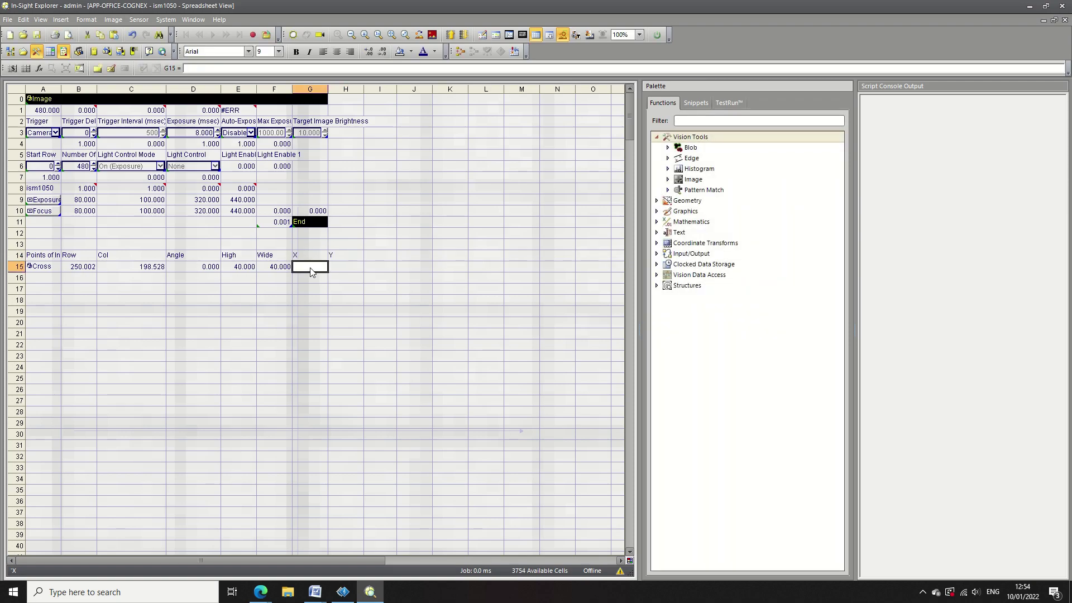
{"action": "type", "text": "0"}
{"action": "key", "text": "Return"}
{"action": "key", "text": "Right"}
{"action": "type", "text": "0"}
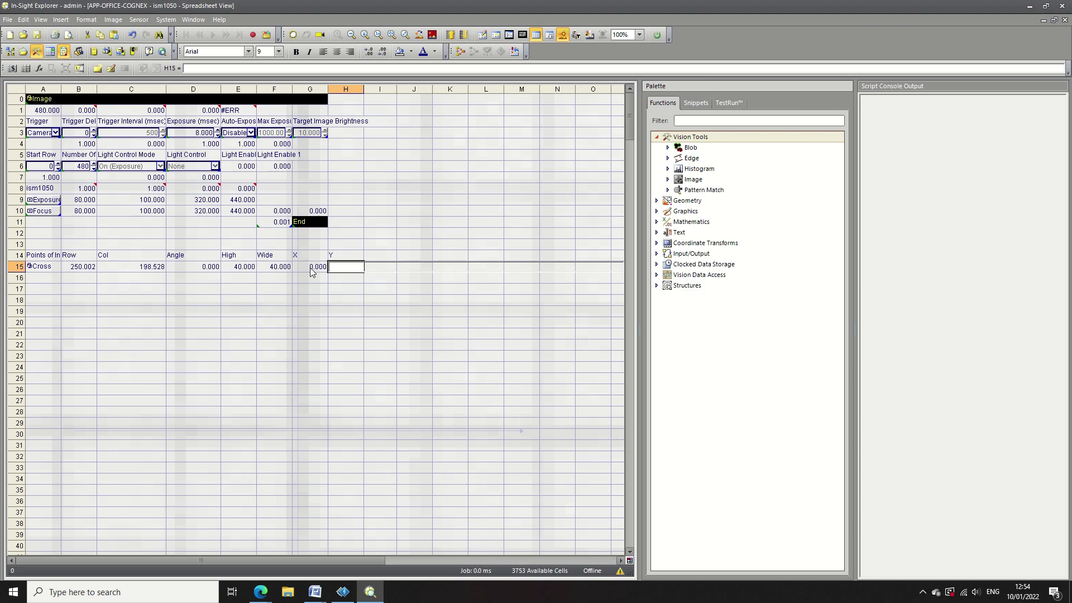
{"action": "key", "text": "Return"}
Copy the cross entry in A15:F15 into rows 16, 17 and 18.
{"action": "left_click_drag", "start_coordinate": [280, 269], "coordinate": [31, 268]}
{"action": "key", "text": "ctrl+c"}
{"action": "left_click", "coordinate": [34, 278]}
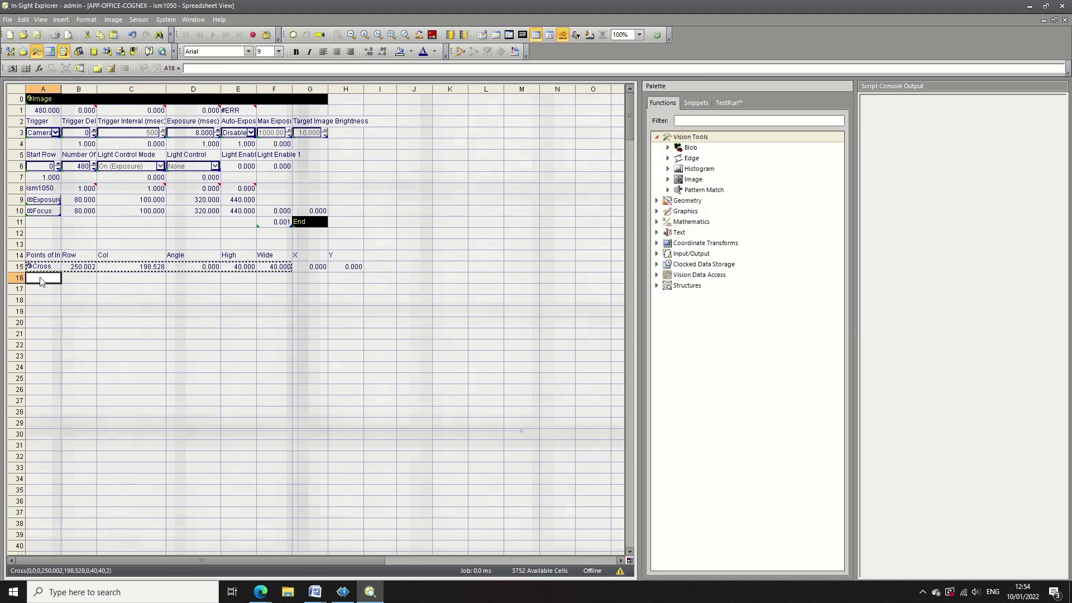
{"action": "key", "text": "ctrl+v"}
{"action": "left_click", "coordinate": [43, 292]}
{"action": "key", "text": "ctrl+v"}
{"action": "left_click", "coordinate": [42, 302]}
{"action": "key", "text": "ctrl+v"}
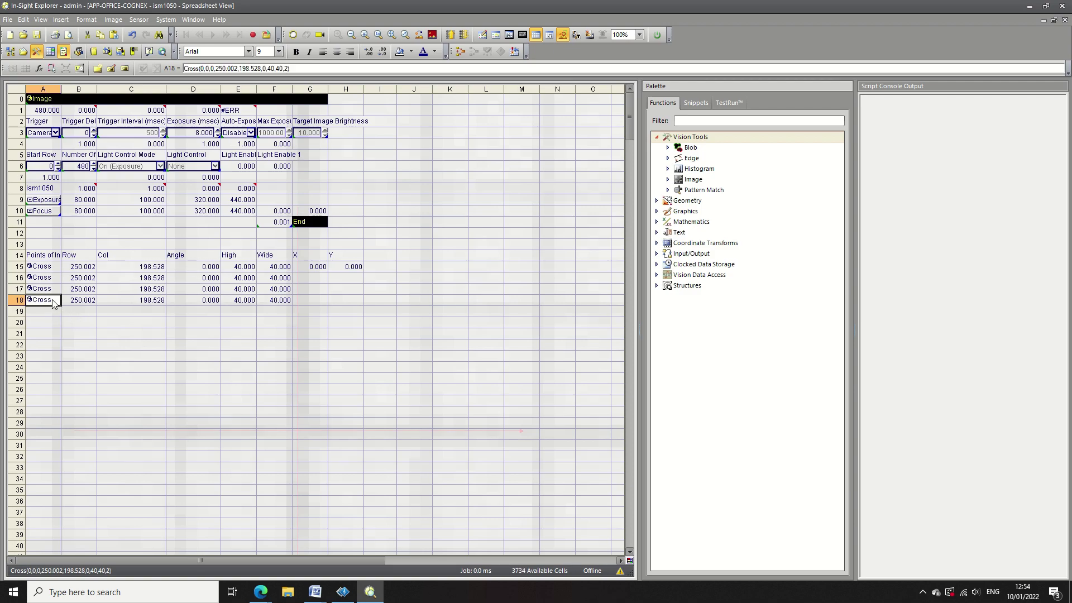
Open the A16 cross on the full image and move it up to the next heavy horizontal gridline below the 150 mark.
{"action": "left_click", "coordinate": [49, 279]}
{"action": "double_click", "coordinate": [48, 279]}
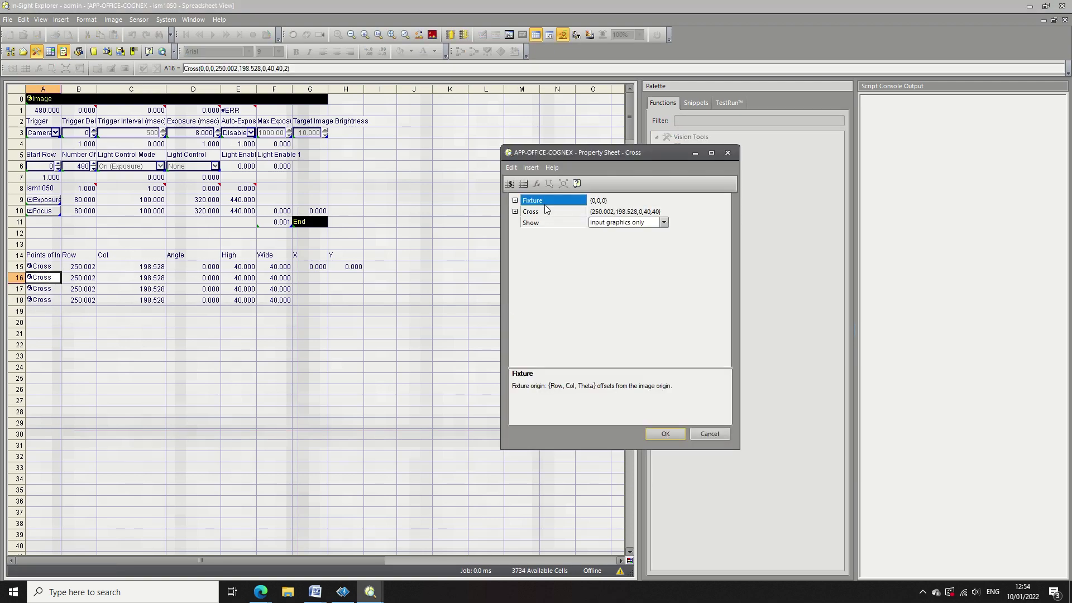
{"action": "double_click", "coordinate": [539, 210]}
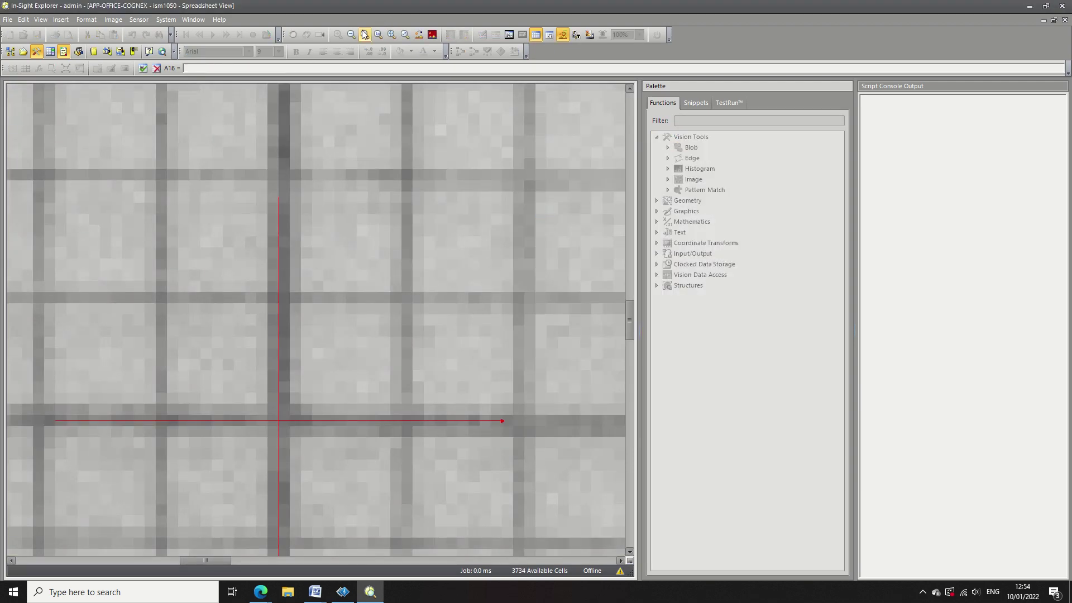
{"action": "left_click", "coordinate": [406, 35]}
{"action": "left_click_drag", "start_coordinate": [206, 335], "coordinate": [204, 233]}
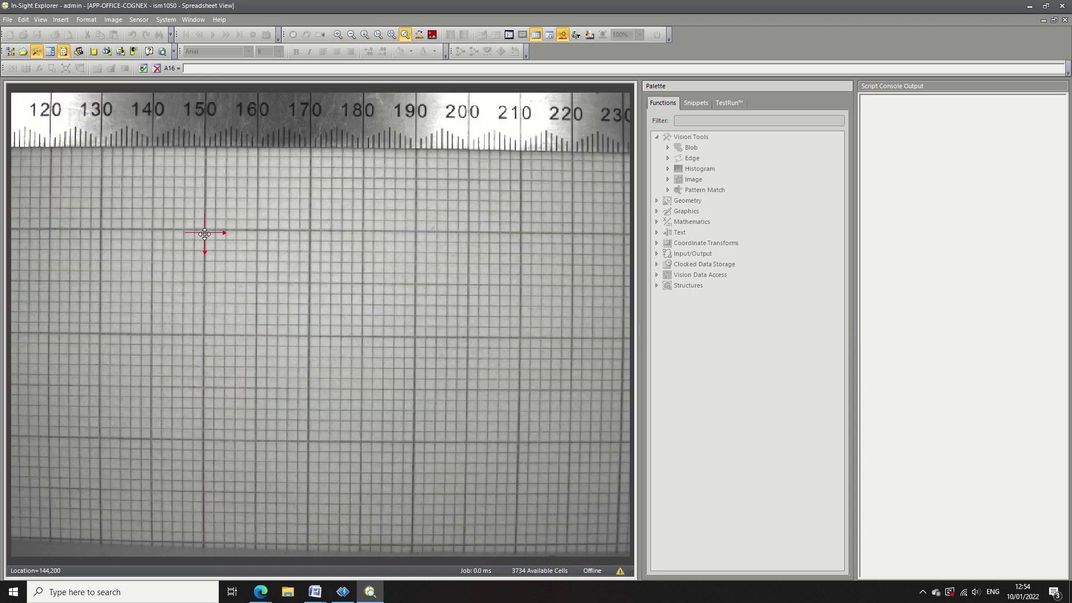
Align the A16 cross precisely on that grid intersection, at about row 141, column 199.5, and apply its properties.
{"action": "left_click", "coordinate": [338, 34]}
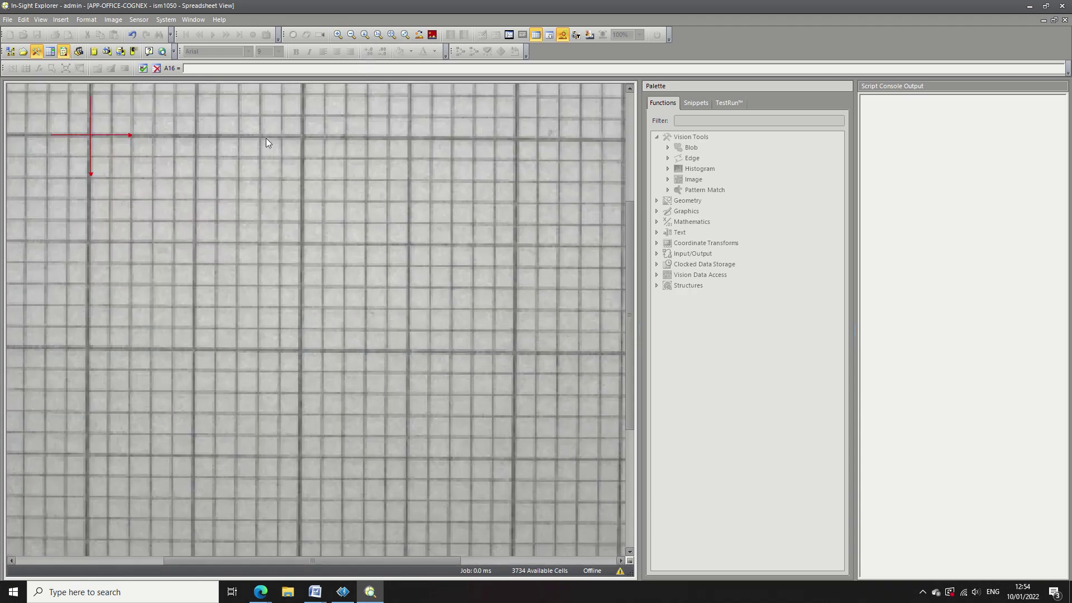
{"action": "left_click_drag", "start_coordinate": [632, 222], "coordinate": [631, 171]}
{"action": "left_click_drag", "start_coordinate": [405, 560], "coordinate": [246, 492]}
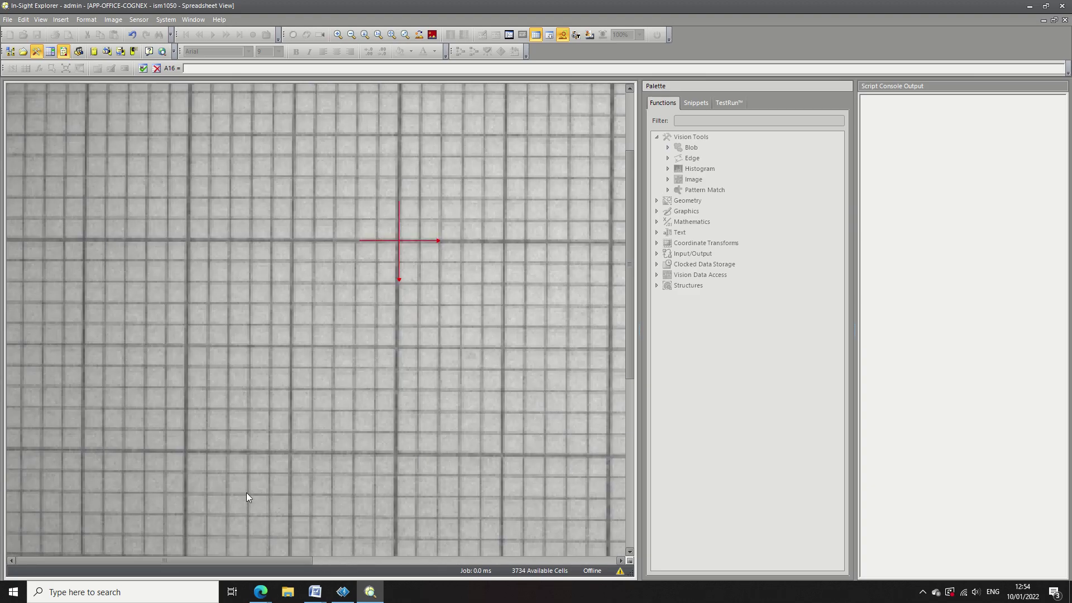
{"action": "left_click", "coordinate": [340, 32]}
{"action": "left_click_drag", "start_coordinate": [629, 238], "coordinate": [627, 194]}
{"action": "left_click", "coordinate": [336, 34]}
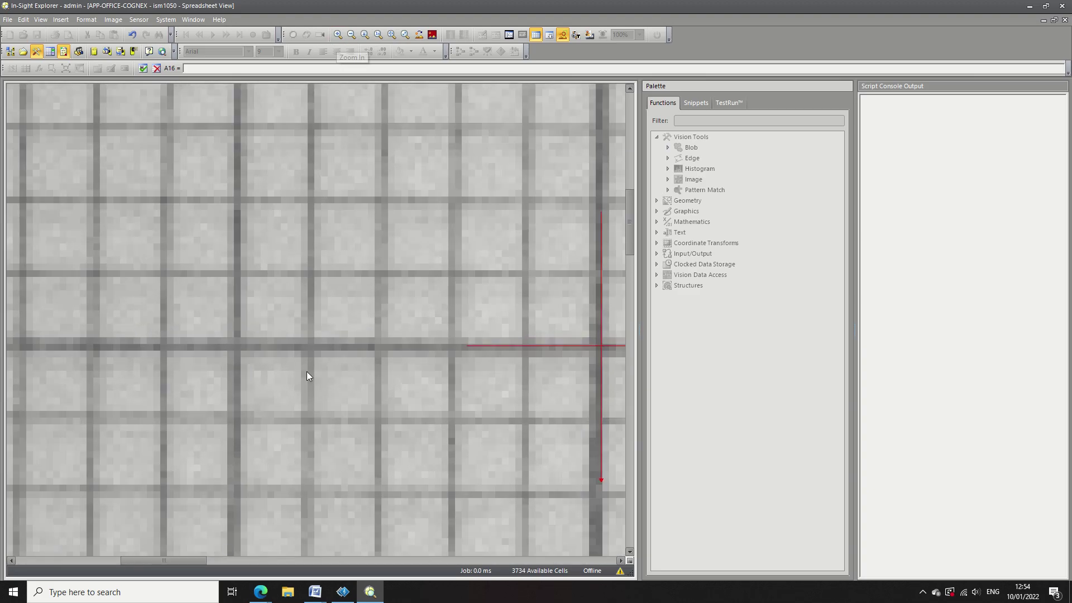
{"action": "left_click_drag", "start_coordinate": [195, 560], "coordinate": [248, 560]}
{"action": "left_click", "coordinate": [336, 35]}
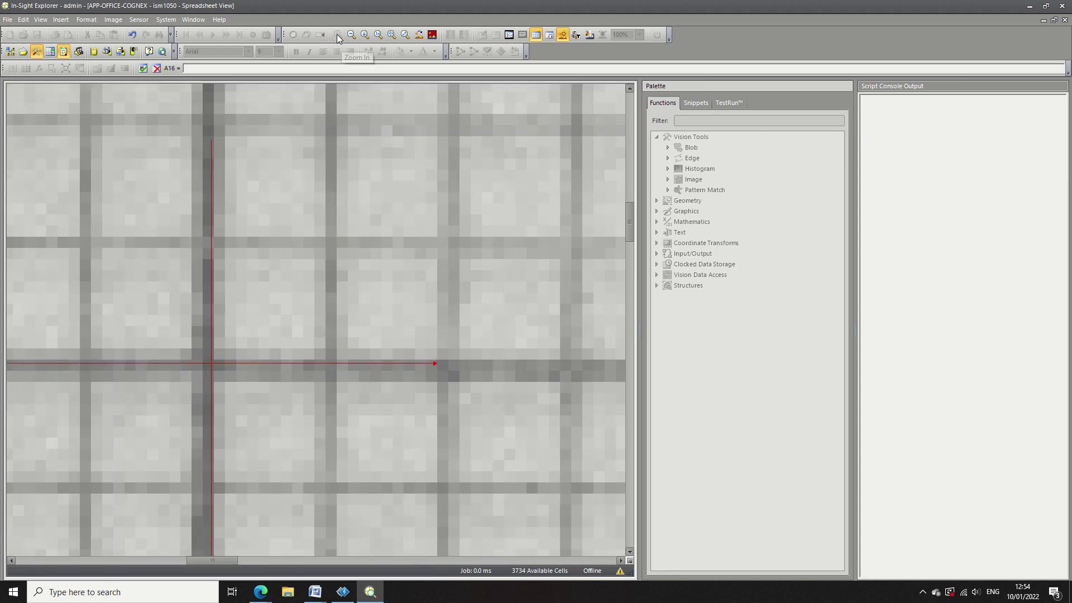
{"action": "left_click_drag", "start_coordinate": [211, 359], "coordinate": [203, 361]}
{"action": "key", "text": "Return"}
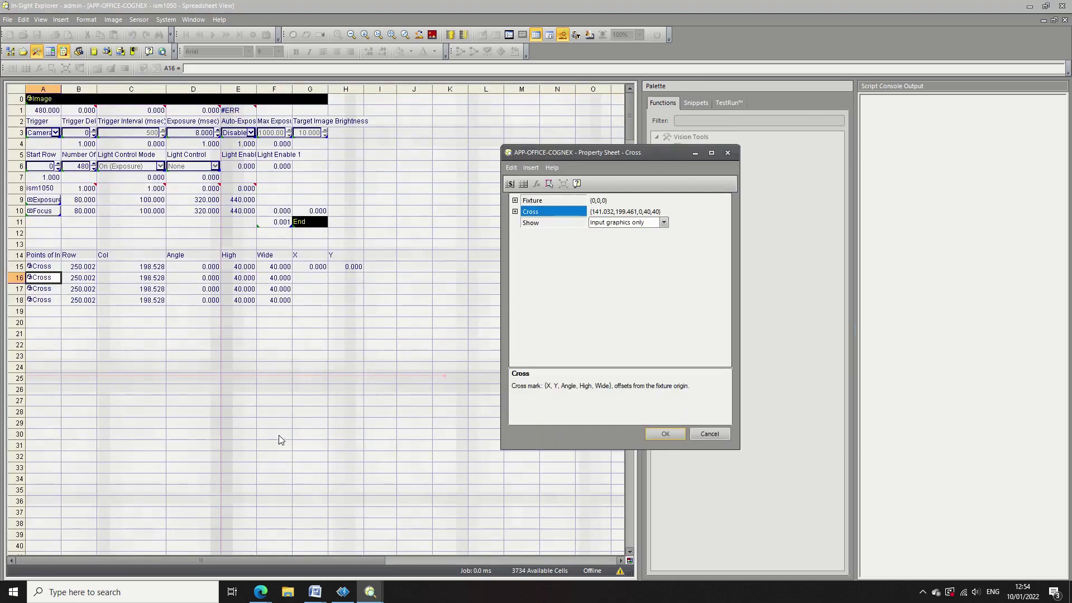
{"action": "left_click", "coordinate": [659, 434]}
Enter X 0 and Y 10 for the second point in cells G16 and H16.
{"action": "left_click", "coordinate": [313, 278]}
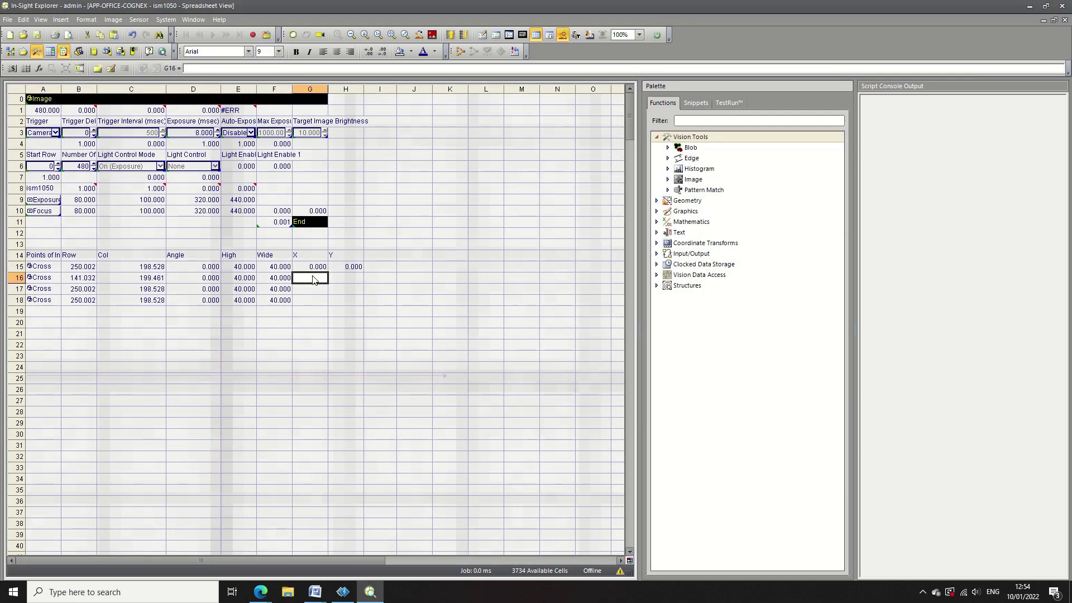
{"action": "type", "text": "0"}
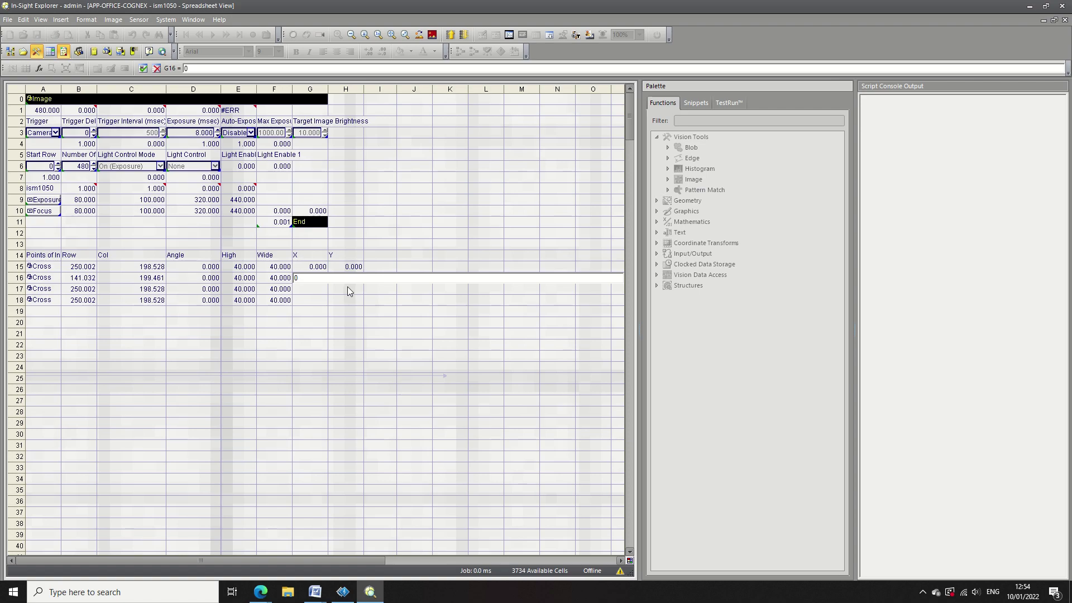
{"action": "key", "text": "Tab"}
{"action": "type", "text": "10"}
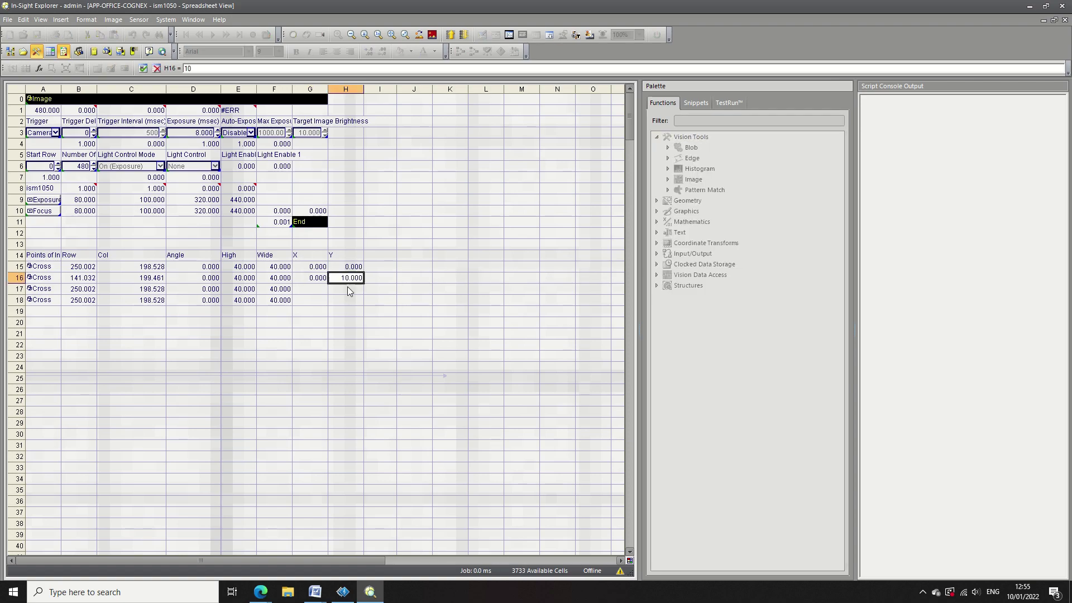
Open the A17 cross on the full image and move it to the heavy grid intersection below the 170 mark, one heavy line up.
{"action": "key", "text": "Return"}
{"action": "double_click", "coordinate": [48, 288]}
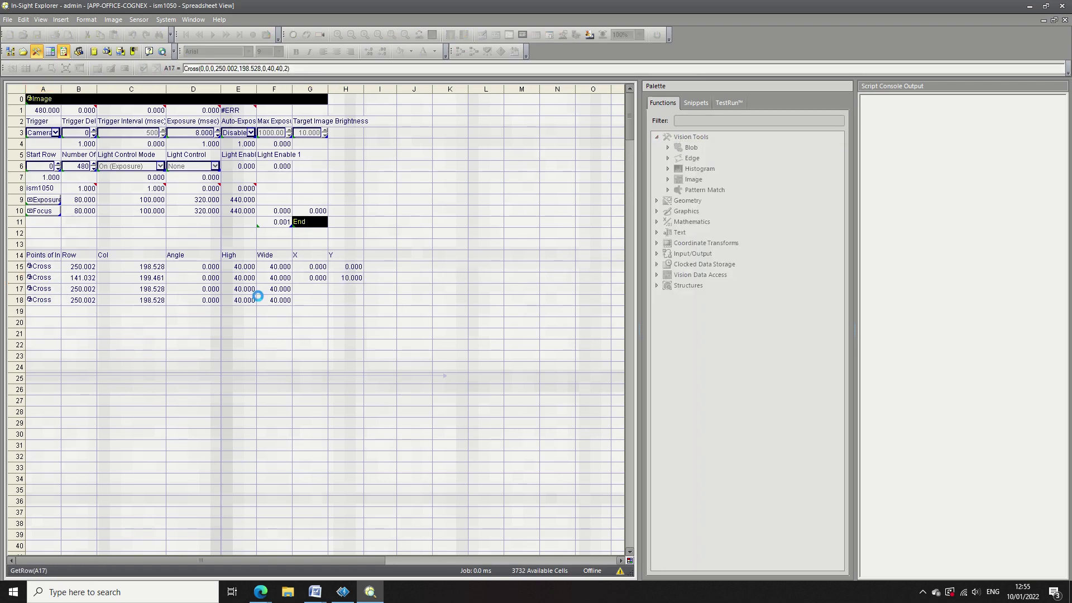
{"action": "double_click", "coordinate": [537, 213]}
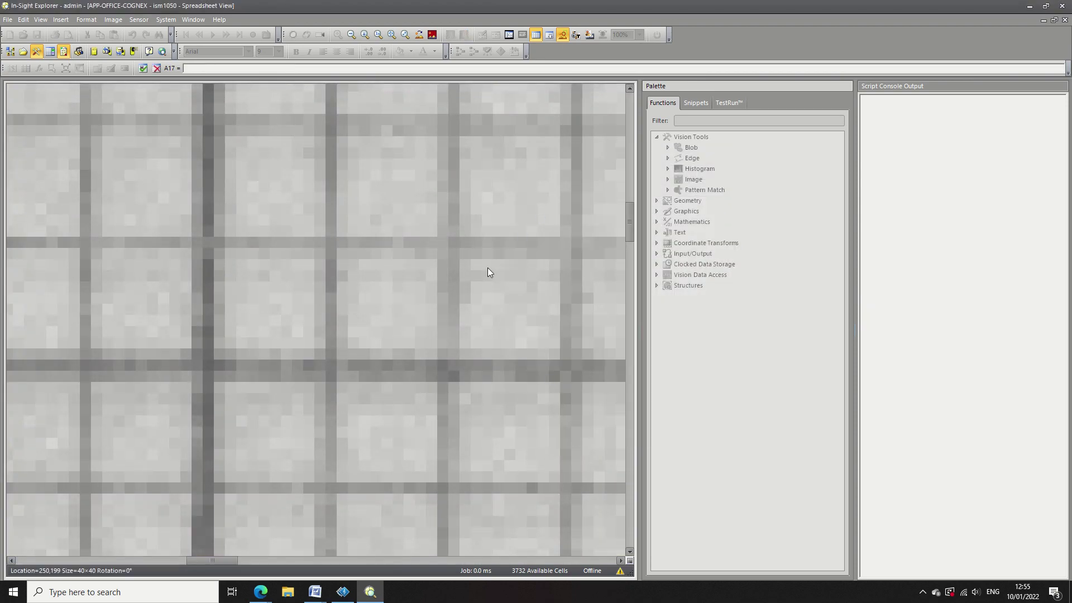
{"action": "left_click", "coordinate": [404, 35]}
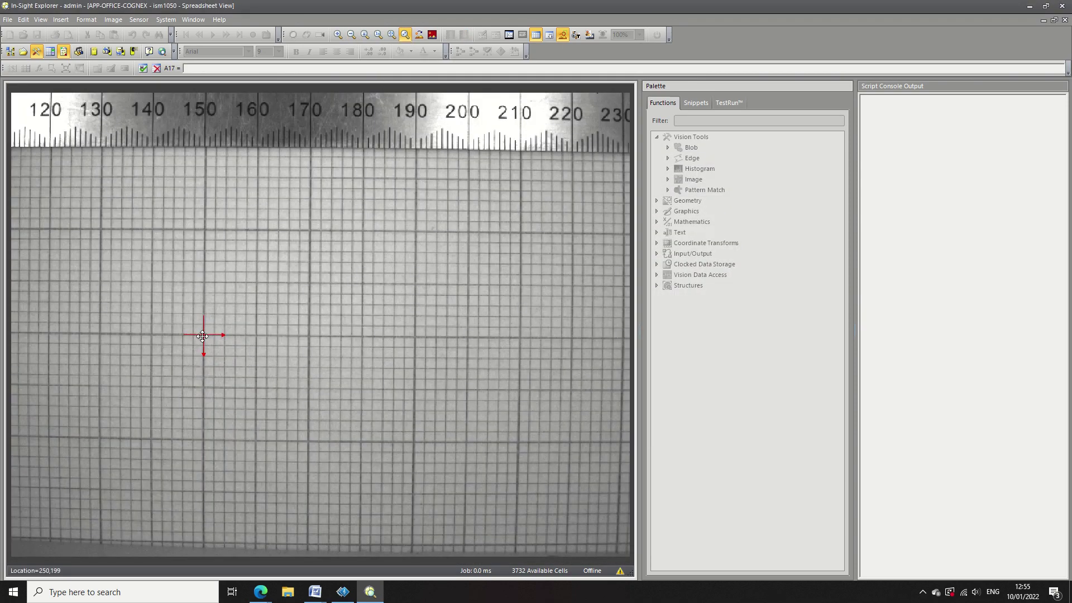
{"action": "left_click_drag", "start_coordinate": [203, 335], "coordinate": [311, 231]}
Align the A17 cross precisely on that grid intersection, at about row 142, column 308.6, and apply its properties.
{"action": "left_click", "coordinate": [337, 34]}
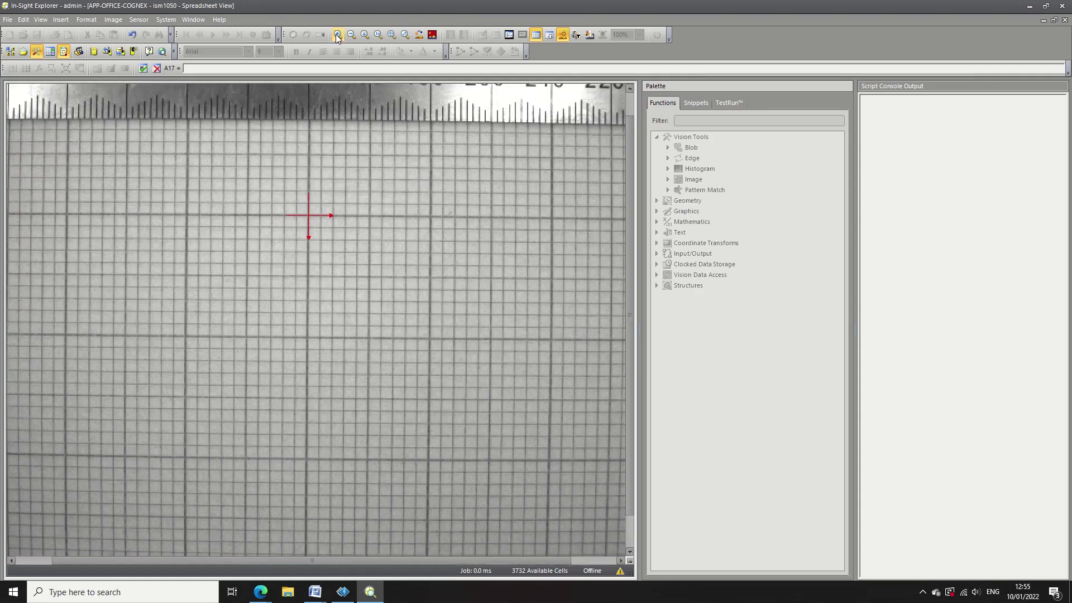
{"action": "left_click", "coordinate": [338, 35]}
{"action": "left_click", "coordinate": [337, 35]}
{"action": "left_click", "coordinate": [337, 35]}
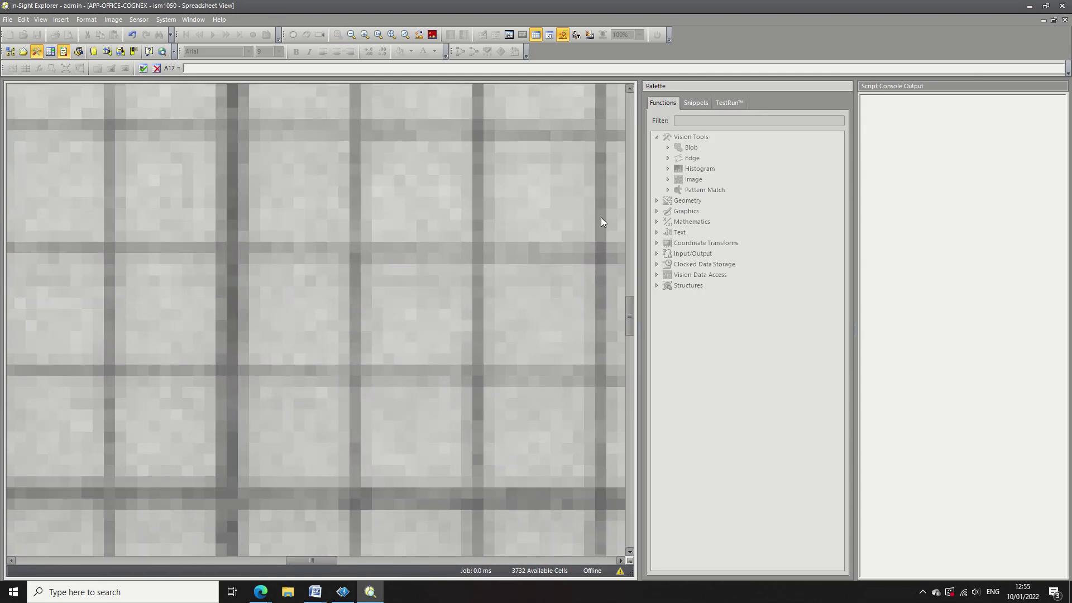
{"action": "left_click_drag", "start_coordinate": [628, 320], "coordinate": [628, 223]}
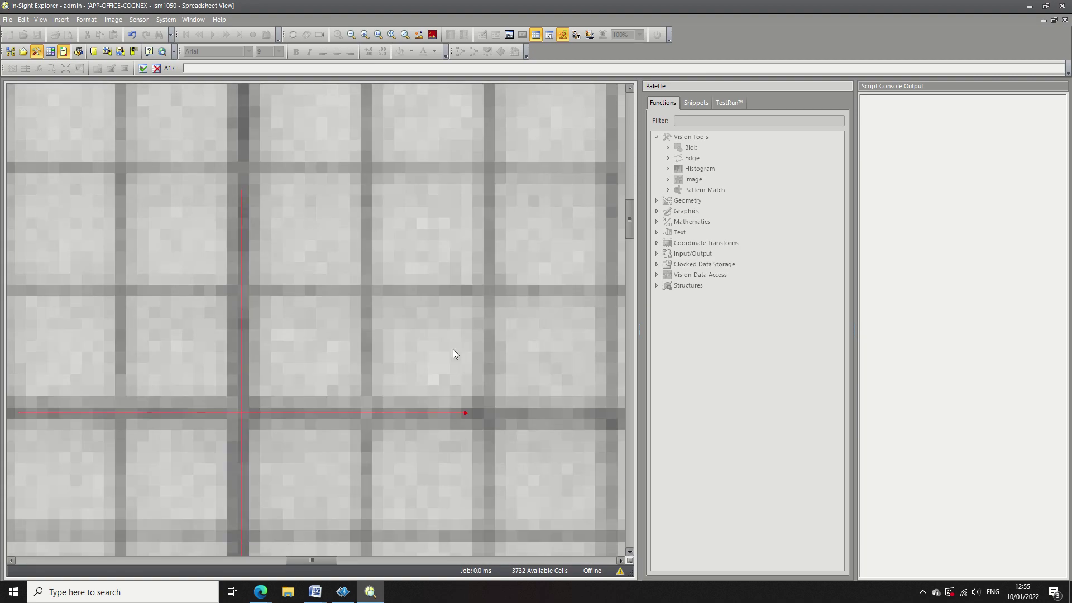
{"action": "left_click_drag", "start_coordinate": [244, 413], "coordinate": [240, 408]}
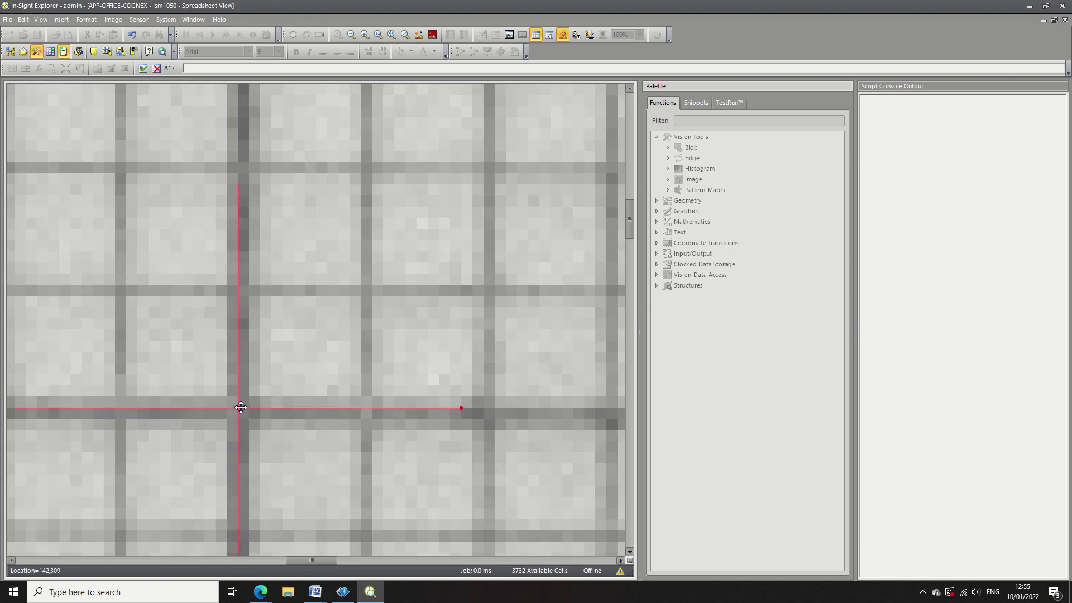
{"action": "left_click_drag", "start_coordinate": [241, 408], "coordinate": [241, 412]}
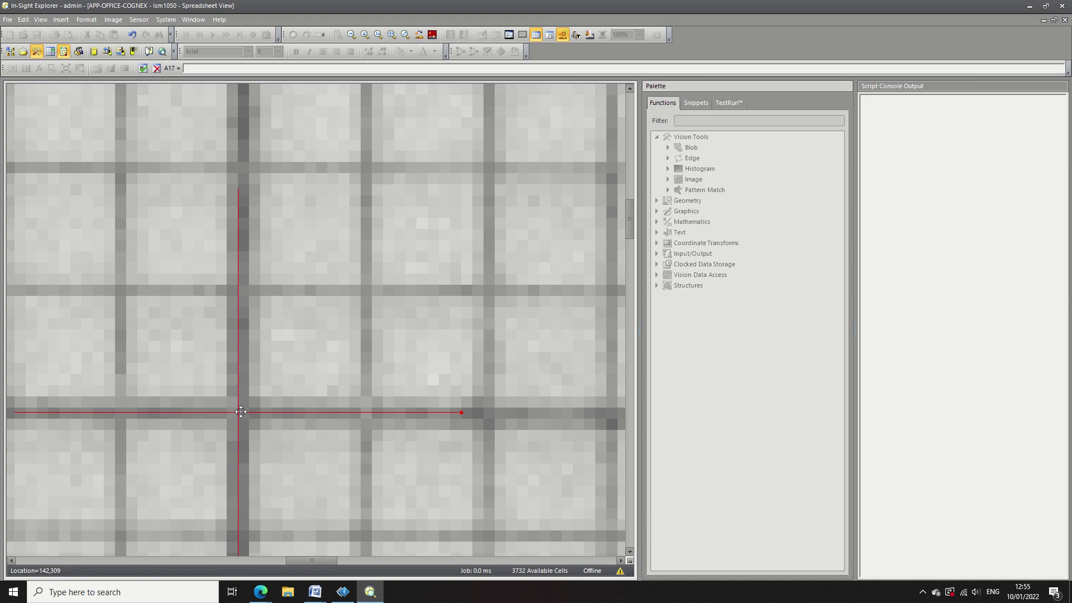
{"action": "left_click_drag", "start_coordinate": [241, 412], "coordinate": [240, 412]}
{"action": "key", "text": "Return"}
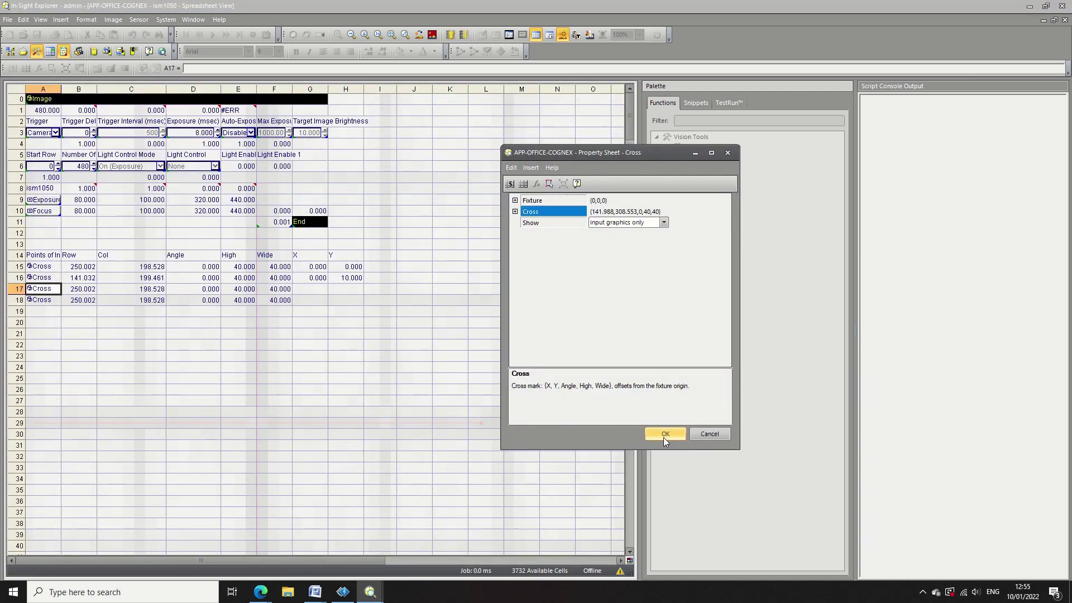
{"action": "left_click", "coordinate": [667, 437]}
Enter X 10 and Y 10 for the third point in cells G17 and H17.
{"action": "left_click", "coordinate": [319, 290]}
{"action": "type", "text": "1"}
{"action": "key", "text": "Tab"}
{"action": "type", "text": "10"}
{"action": "key", "text": "Return"}
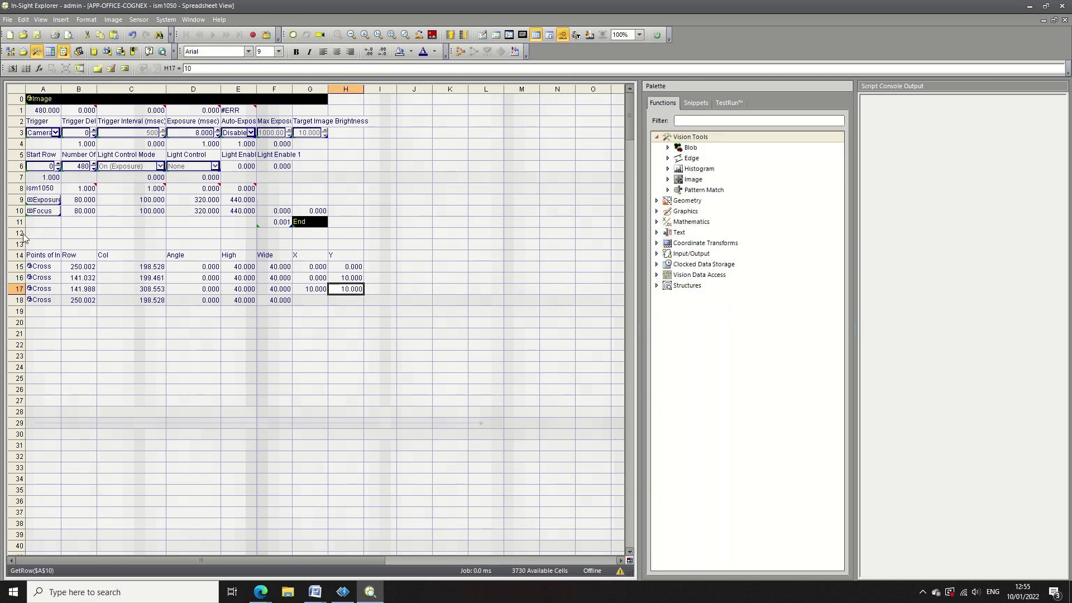
Open the A18 cross on the full image and move it right to the heavy vertical gridline below the 170 mark.
{"action": "double_click", "coordinate": [40, 301]}
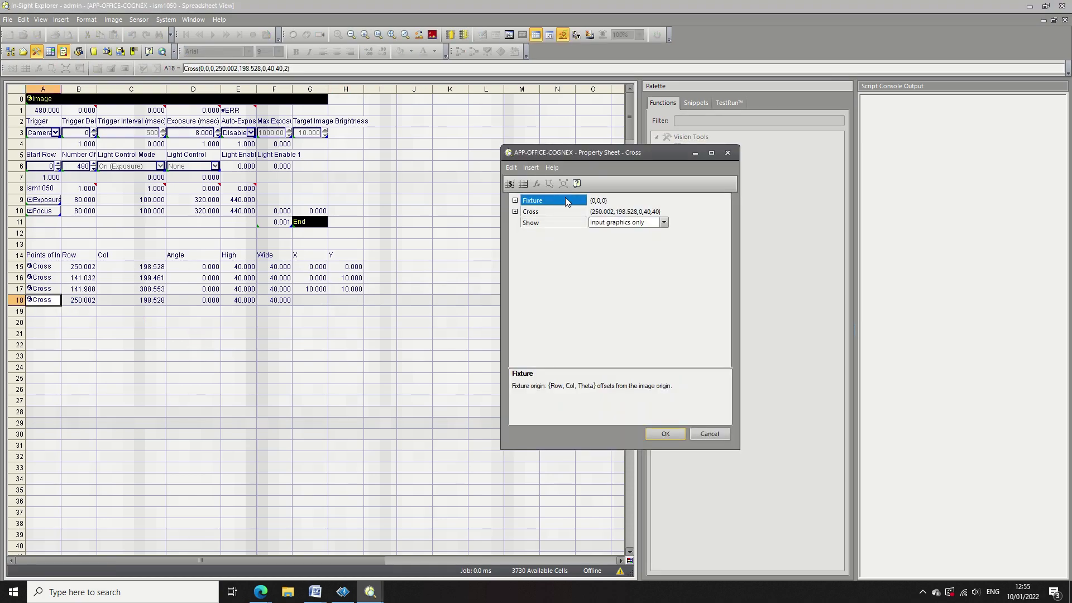
{"action": "left_click", "coordinate": [516, 212]}
{"action": "left_click", "coordinate": [517, 212]}
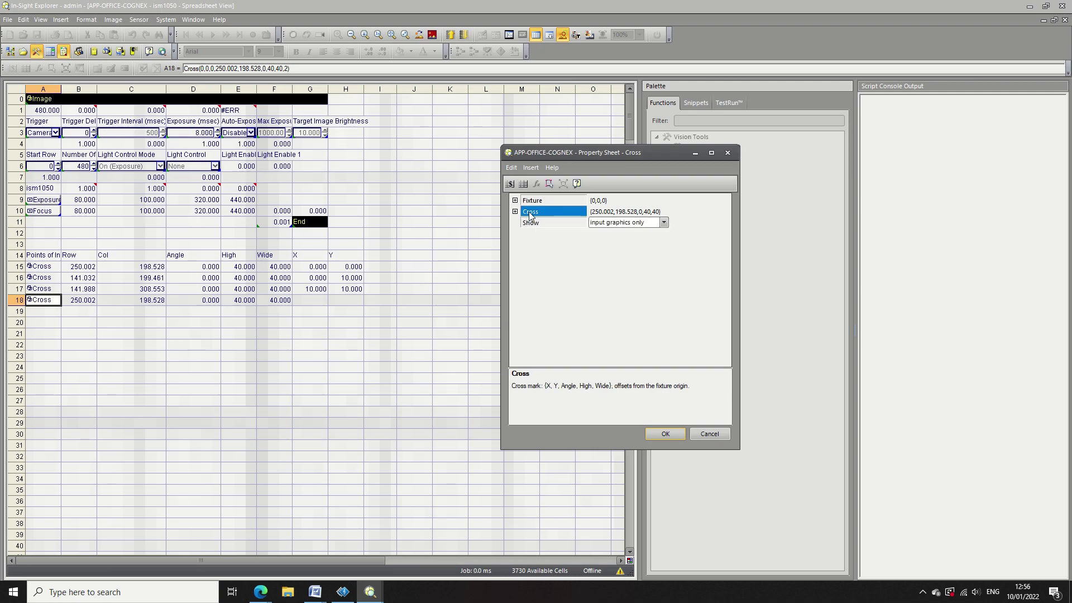
{"action": "double_click", "coordinate": [529, 212]}
{"action": "left_click", "coordinate": [405, 34]}
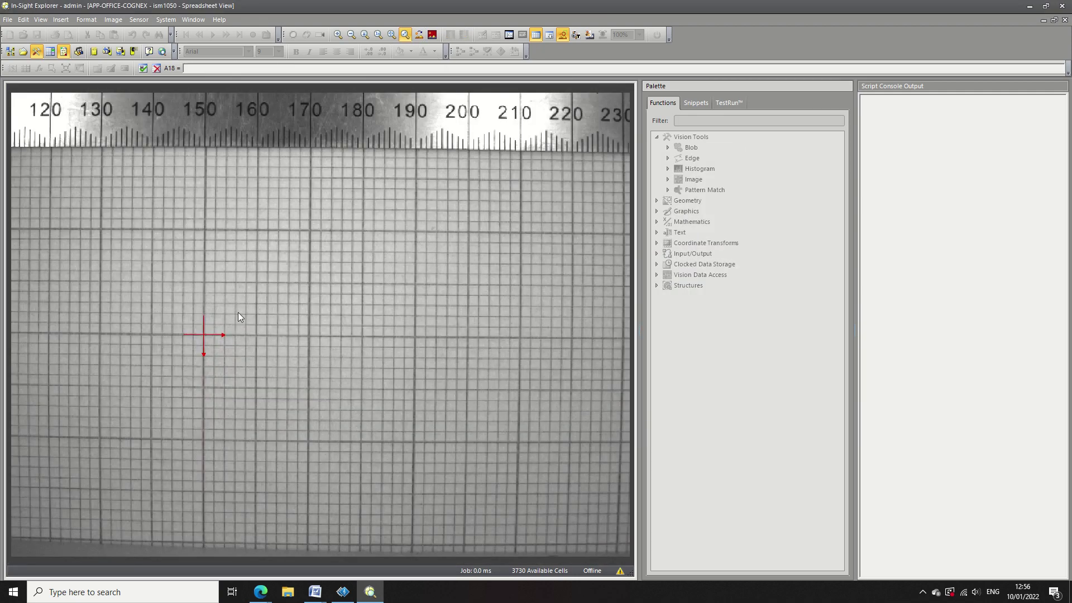
{"action": "left_click_drag", "start_coordinate": [204, 335], "coordinate": [310, 335]}
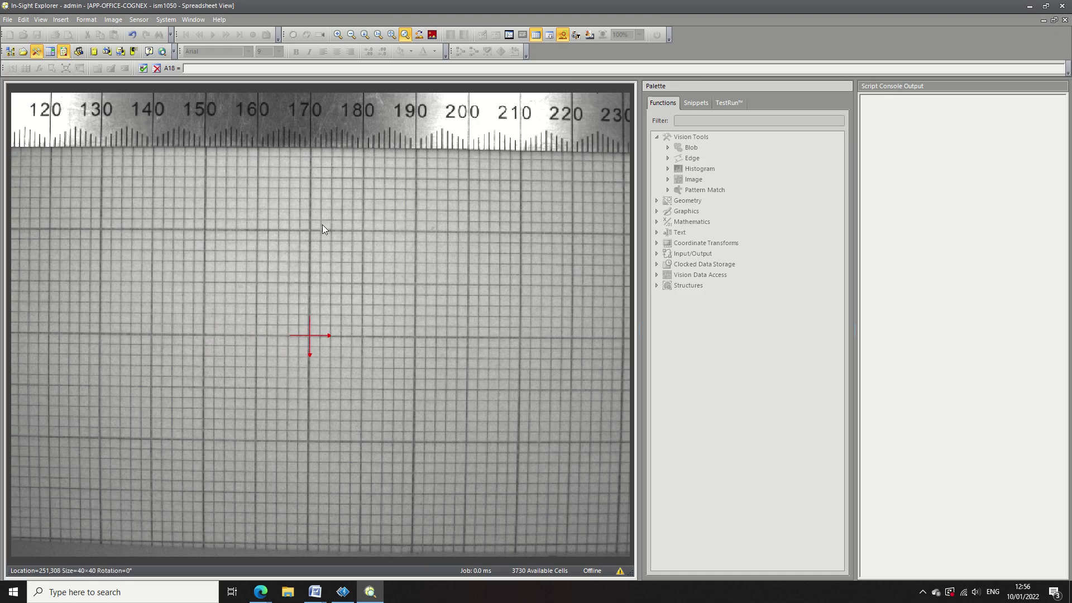
Align the A18 cross precisely on that grid intersection, at about row 251, column 307.5, and apply its properties.
{"action": "left_click", "coordinate": [338, 35]}
{"action": "left_click", "coordinate": [338, 34]}
{"action": "left_click", "coordinate": [338, 35]}
{"action": "left_click", "coordinate": [338, 34]}
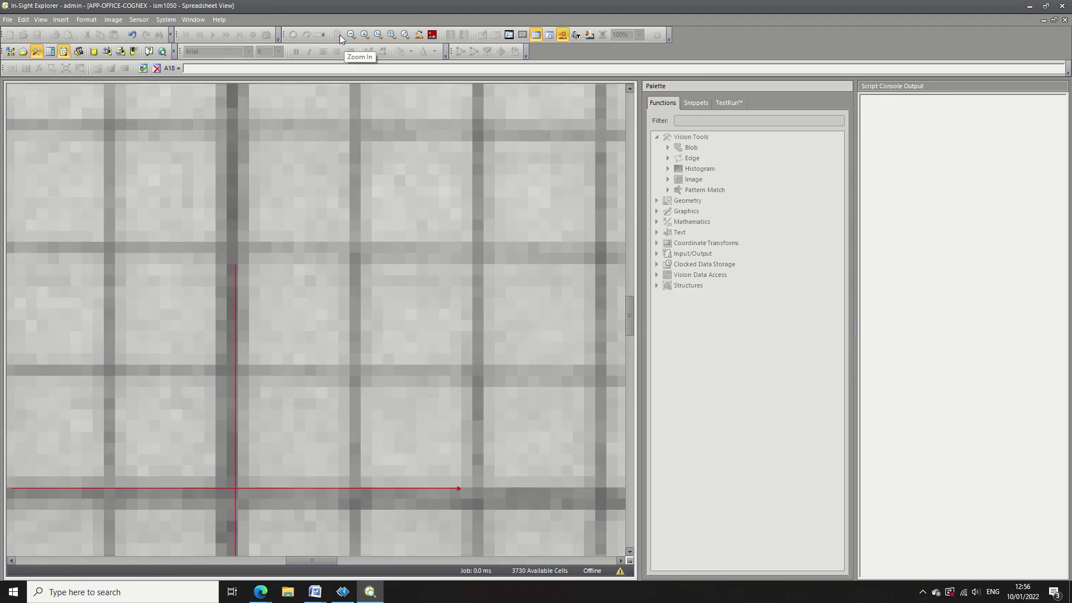
{"action": "left_click_drag", "start_coordinate": [628, 307], "coordinate": [626, 345]}
{"action": "left_click_drag", "start_coordinate": [237, 141], "coordinate": [228, 144]}
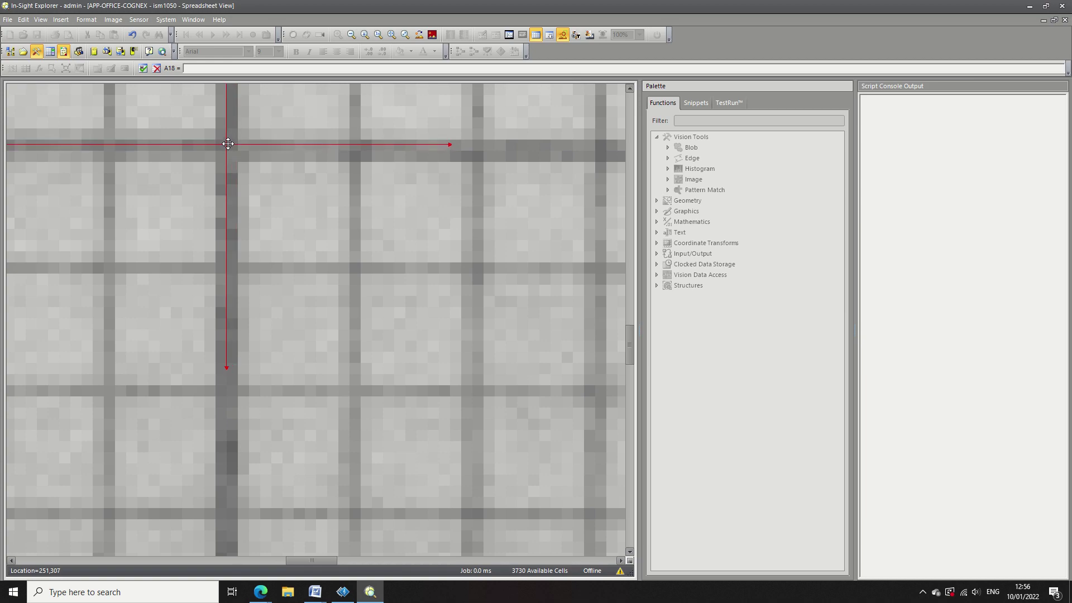
{"action": "double_click", "coordinate": [468, 240]}
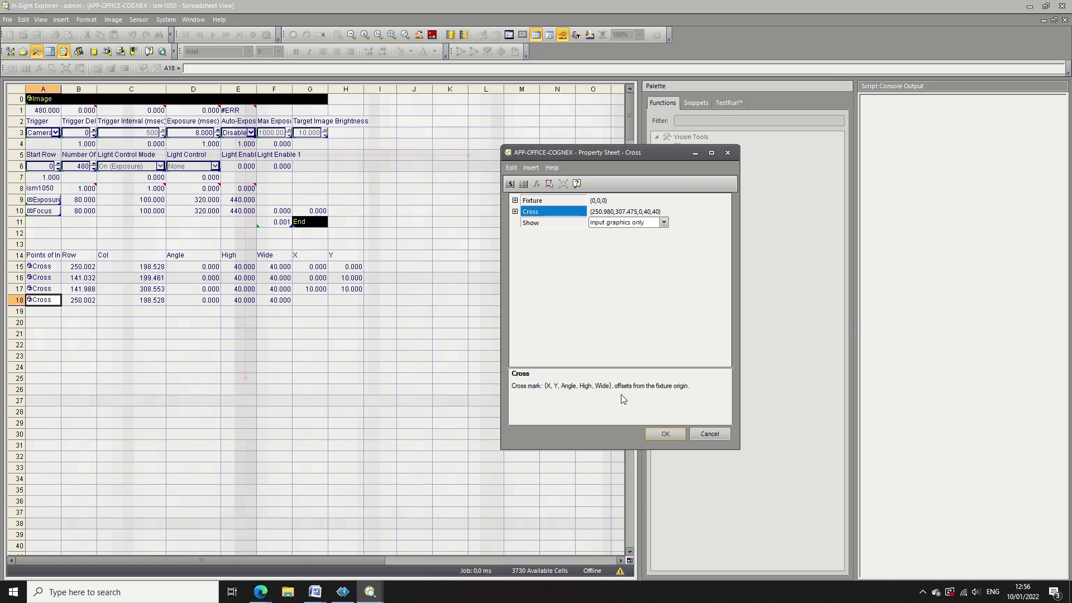
{"action": "left_click", "coordinate": [665, 434]}
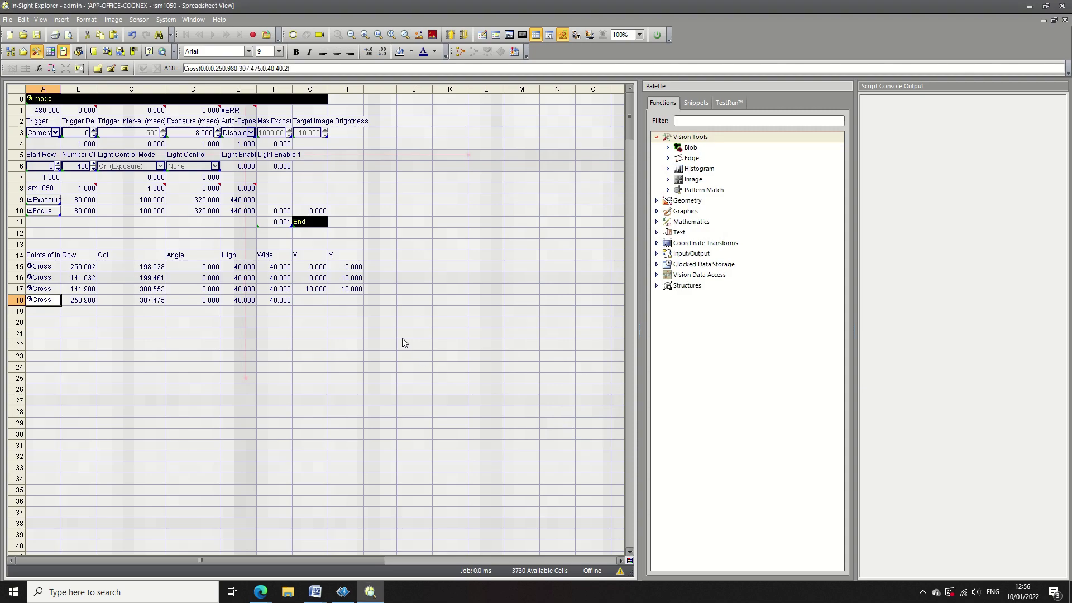
Enter X 0 and Y 10 for the fourth point in cells G18 and H18.
{"action": "left_click", "coordinate": [321, 305]}
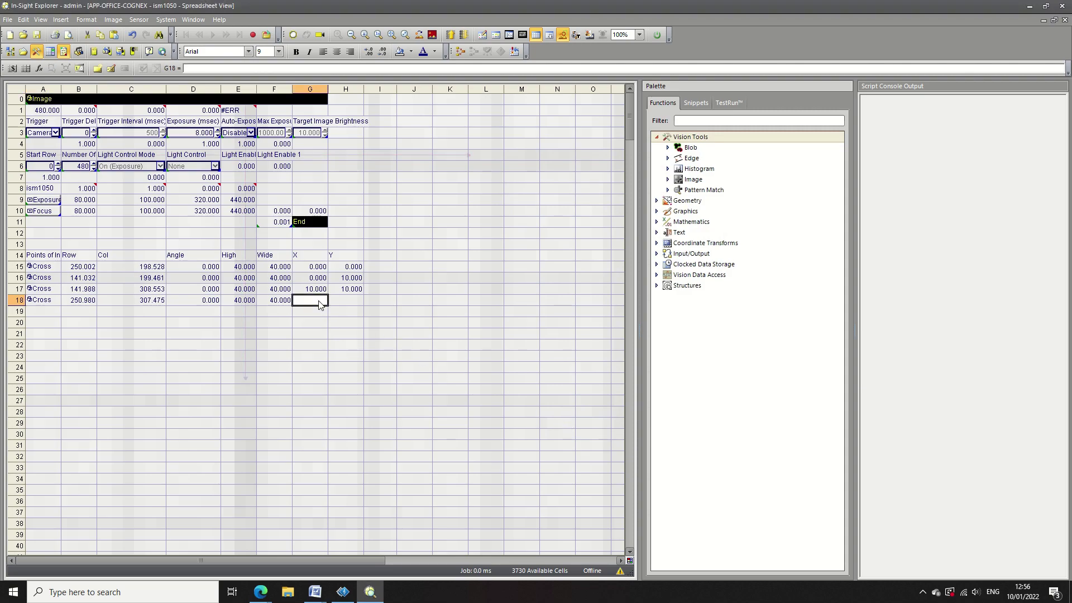
{"action": "type", "text": "0"}
{"action": "key", "text": "Return"}
{"action": "key", "text": "Right"}
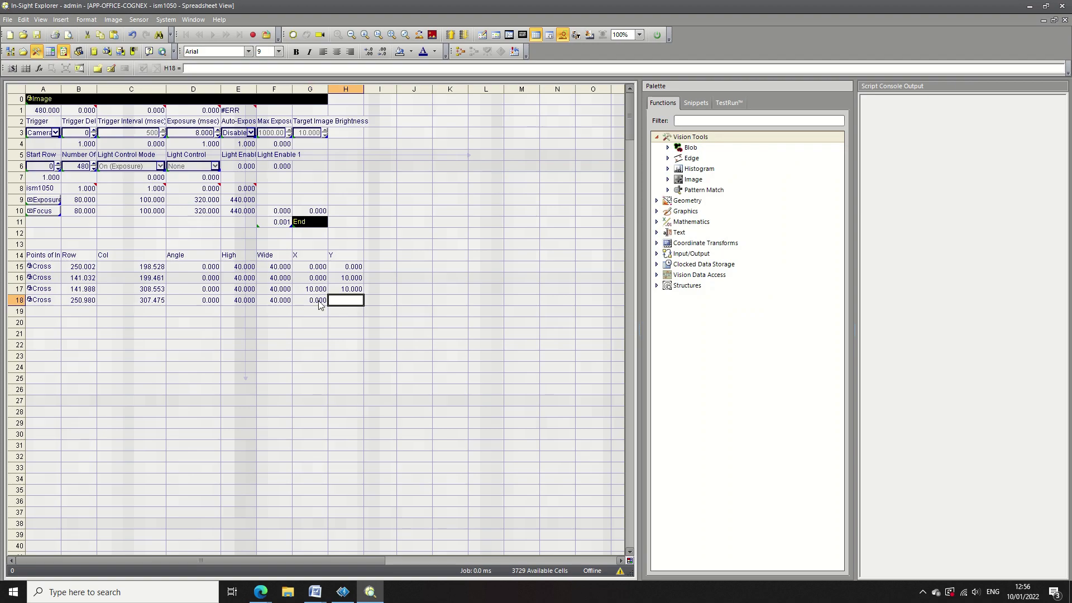
{"action": "type", "text": "10"}
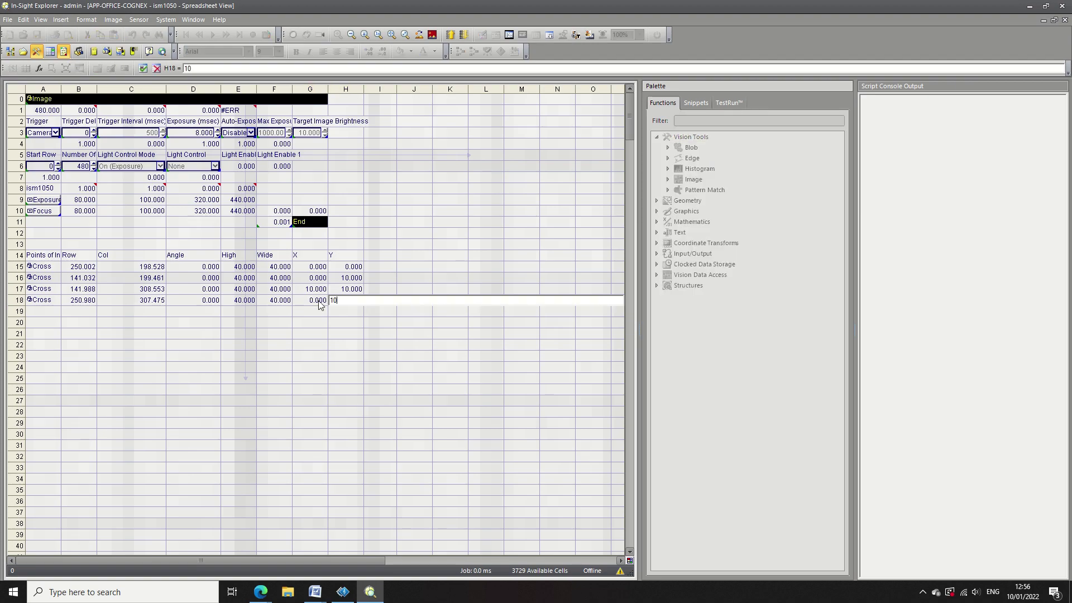
{"action": "key", "text": "Return"}
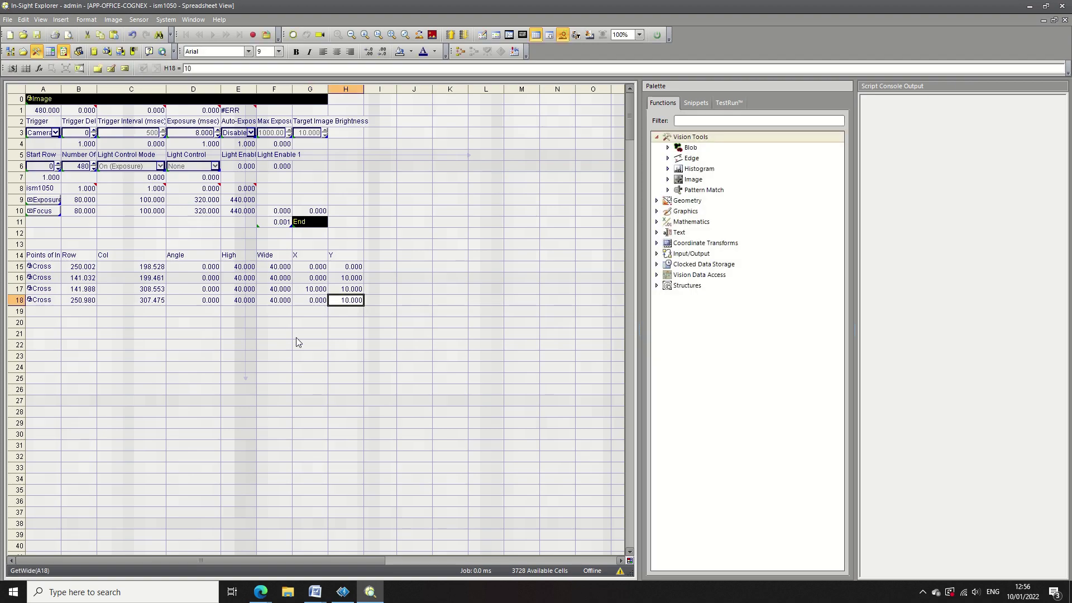
Correct the fourth point's coordinates to X 10 in G18 and Y 0 in H18.
{"action": "left_click", "coordinate": [317, 300]}
{"action": "type", "text": "10"}
{"action": "key", "text": "Return"}
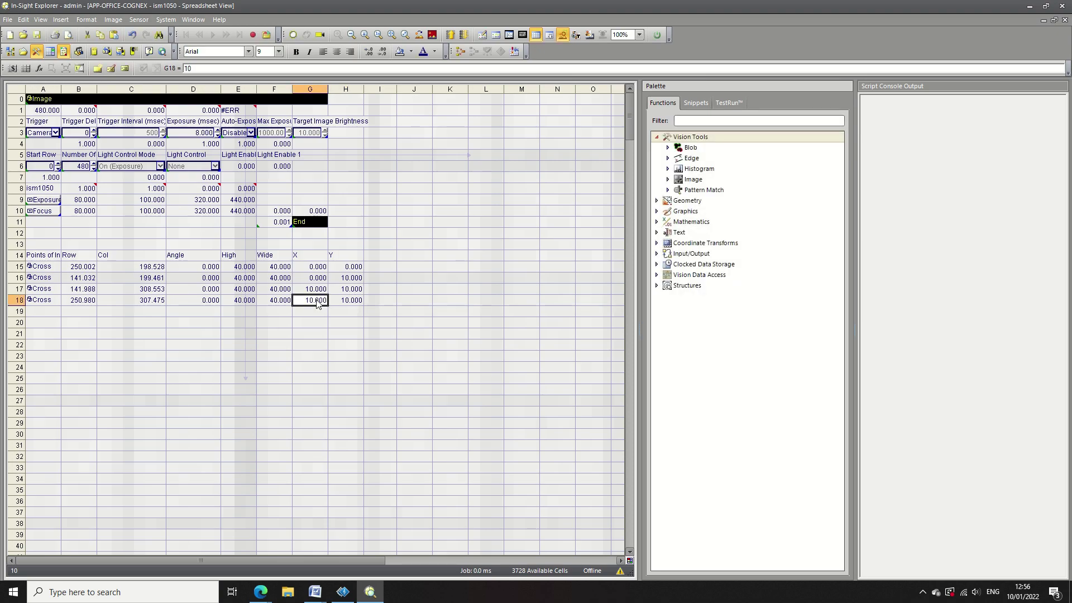
{"action": "key", "text": "Right"}
{"action": "type", "text": "0"}
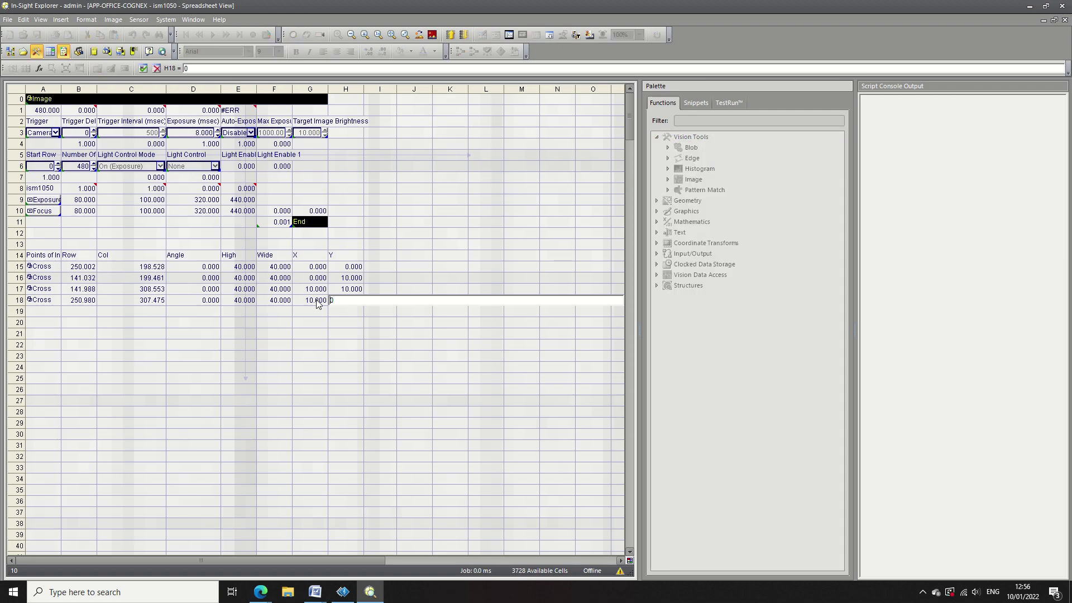
{"action": "key", "text": "Return"}
Insert a Calibrate function in cell A20, keeping its property sheet open.
{"action": "left_click", "coordinate": [40, 327]}
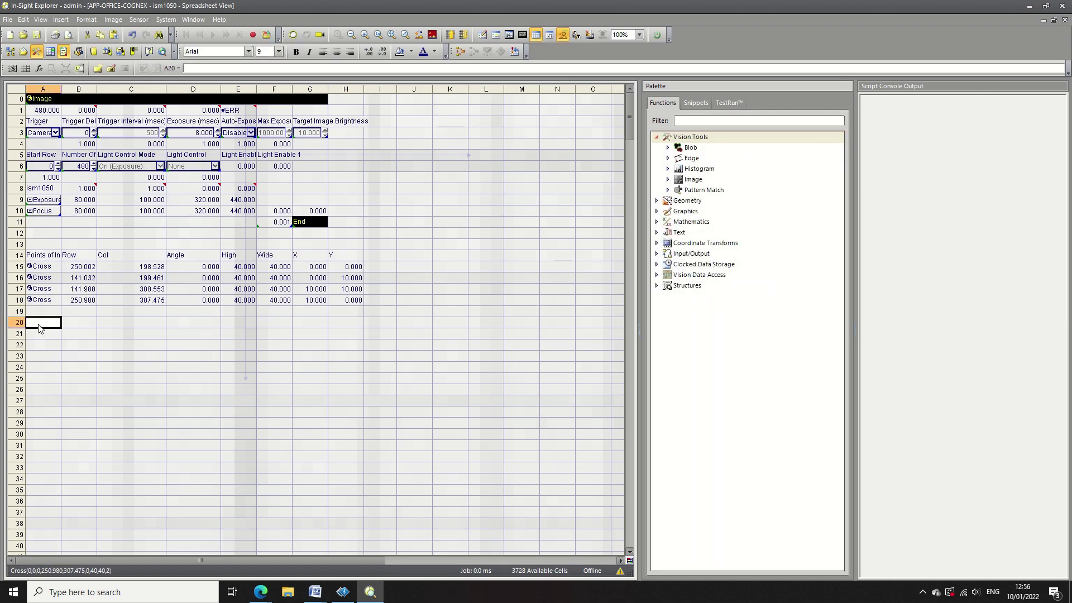
{"action": "type", "text": "cali"}
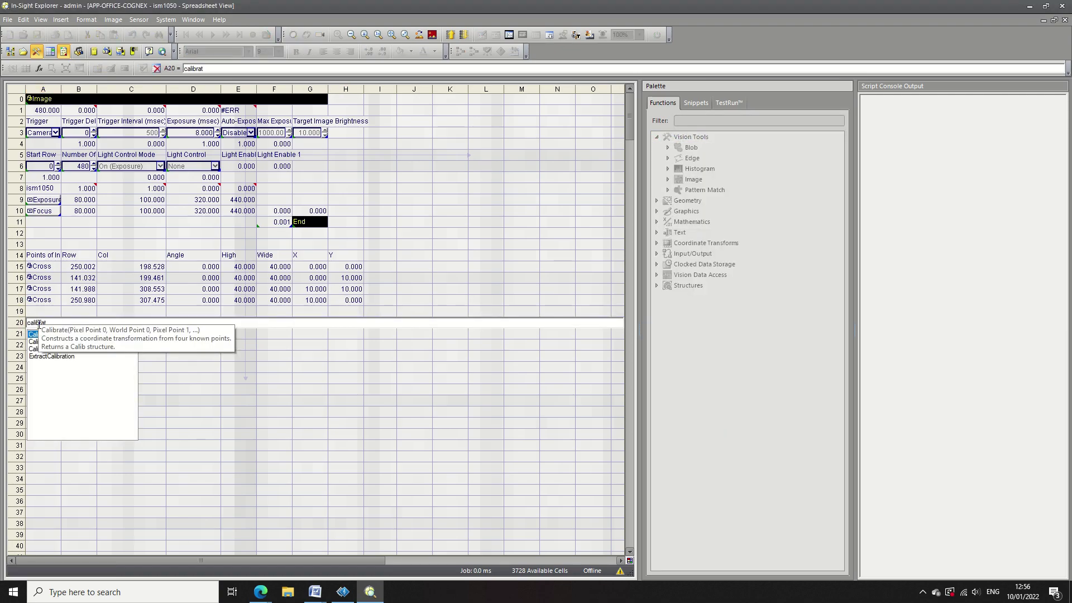
{"action": "type", "text": "brat"}
{"action": "key", "text": "Return"}
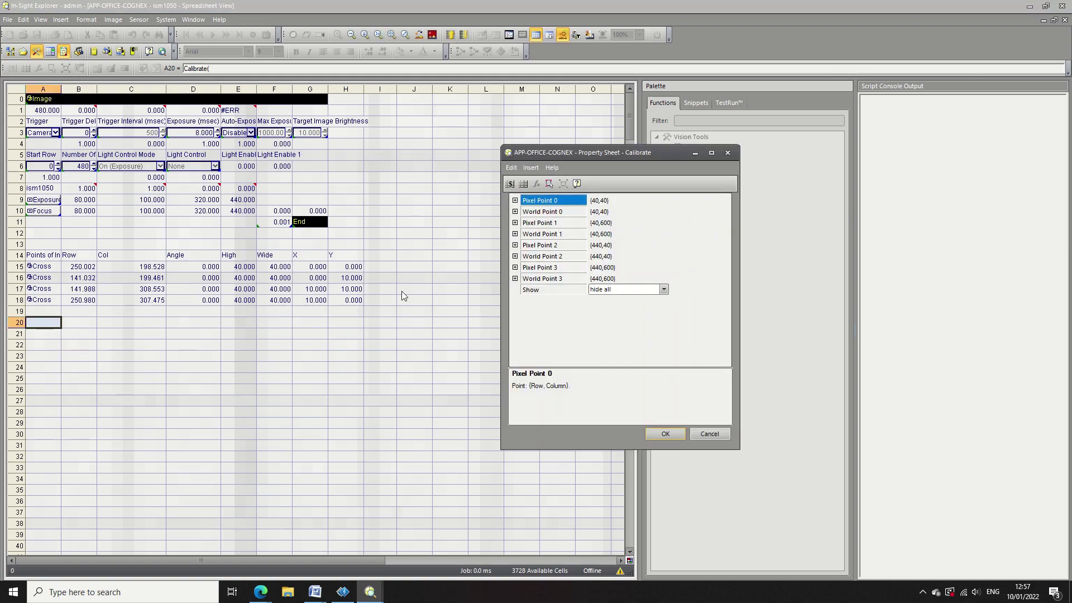
{"action": "double_click", "coordinate": [532, 202]}
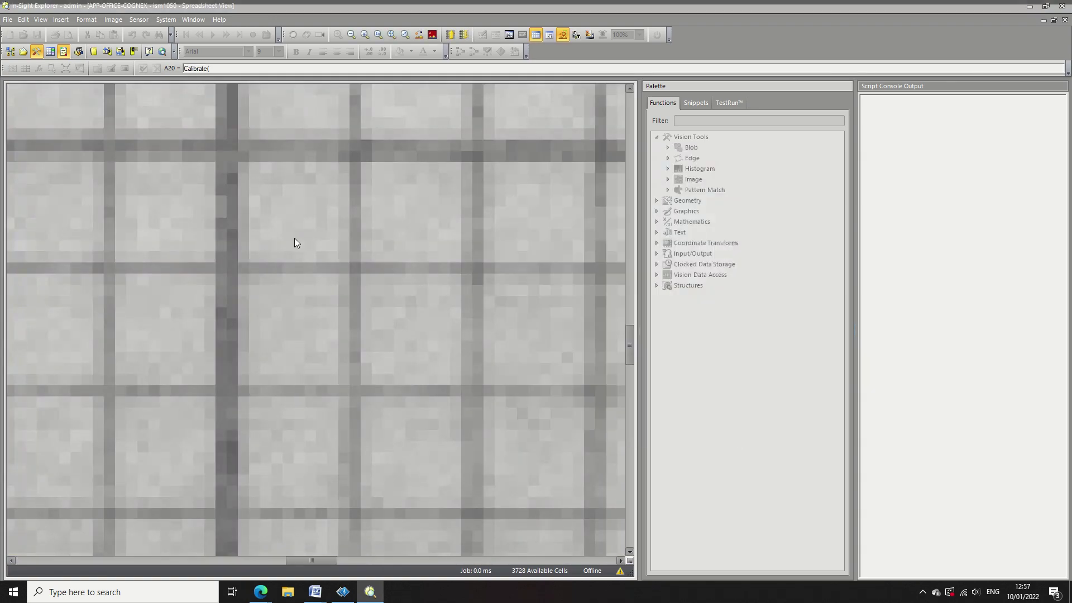
{"action": "key", "text": "Escape"}
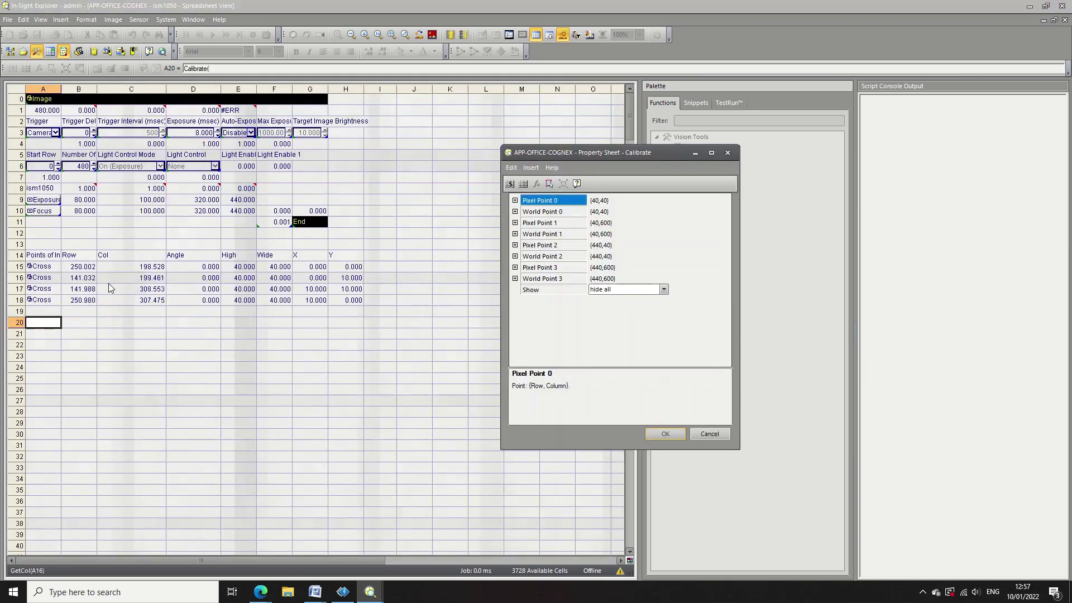
Link Pixel Point 0 to cells B15:C15 and World Point 0 to cells G15:H15.
{"action": "left_click", "coordinate": [515, 200]}
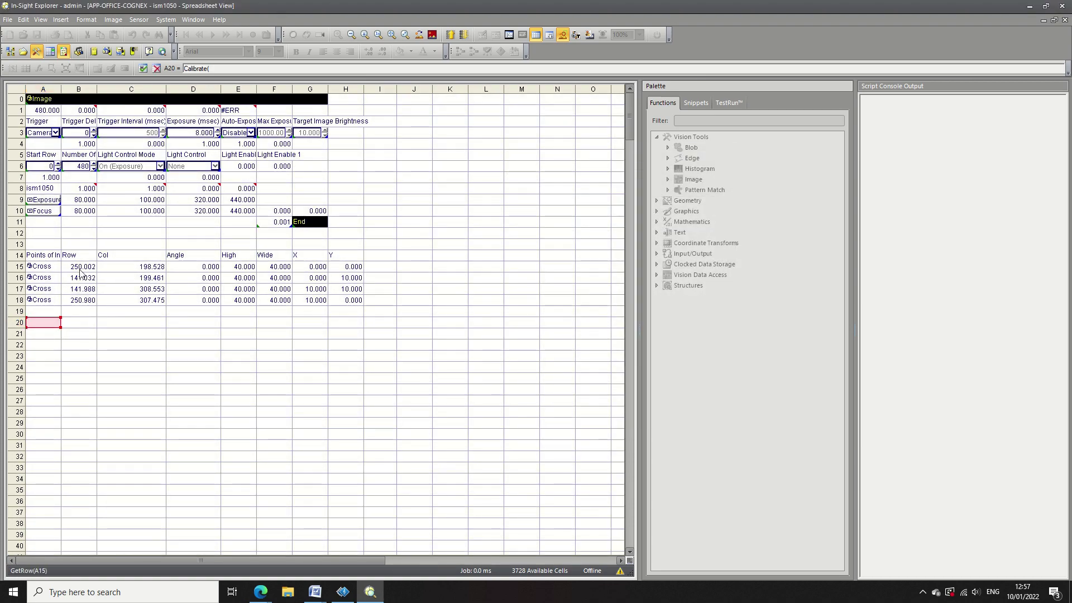
{"action": "left_click_drag", "start_coordinate": [83, 268], "coordinate": [138, 269]}
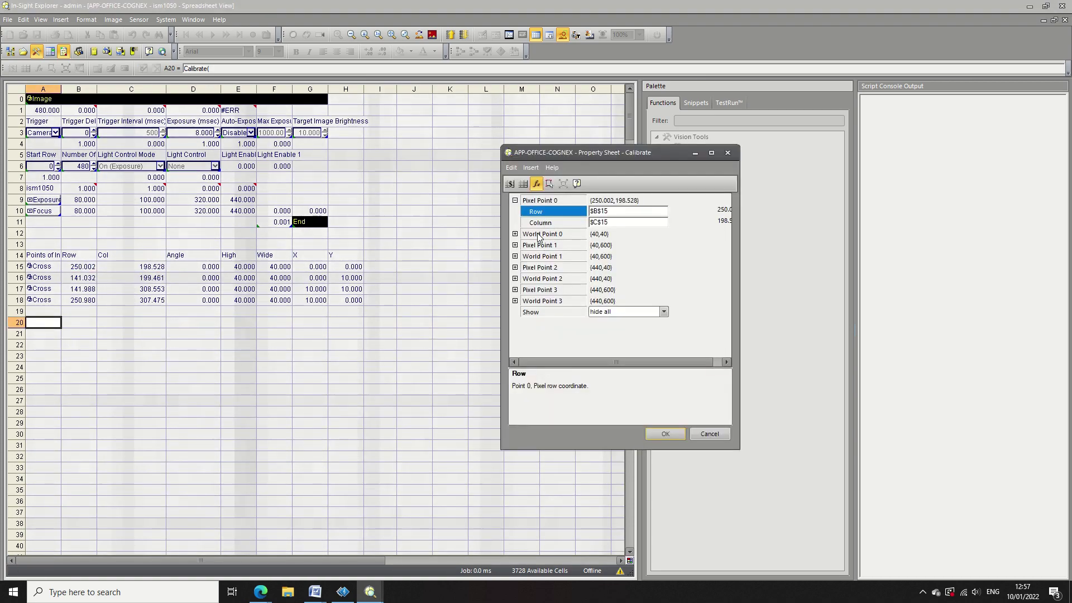
{"action": "left_click", "coordinate": [537, 235]}
{"action": "left_click", "coordinate": [515, 234]}
{"action": "left_click", "coordinate": [538, 245]}
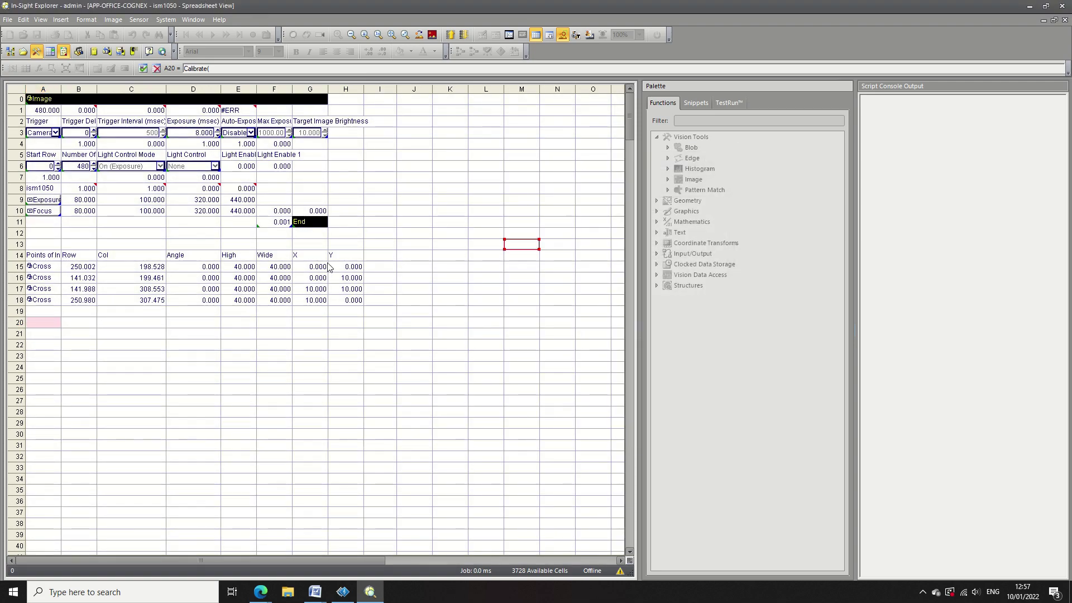
{"action": "left_click_drag", "start_coordinate": [310, 267], "coordinate": [355, 267]}
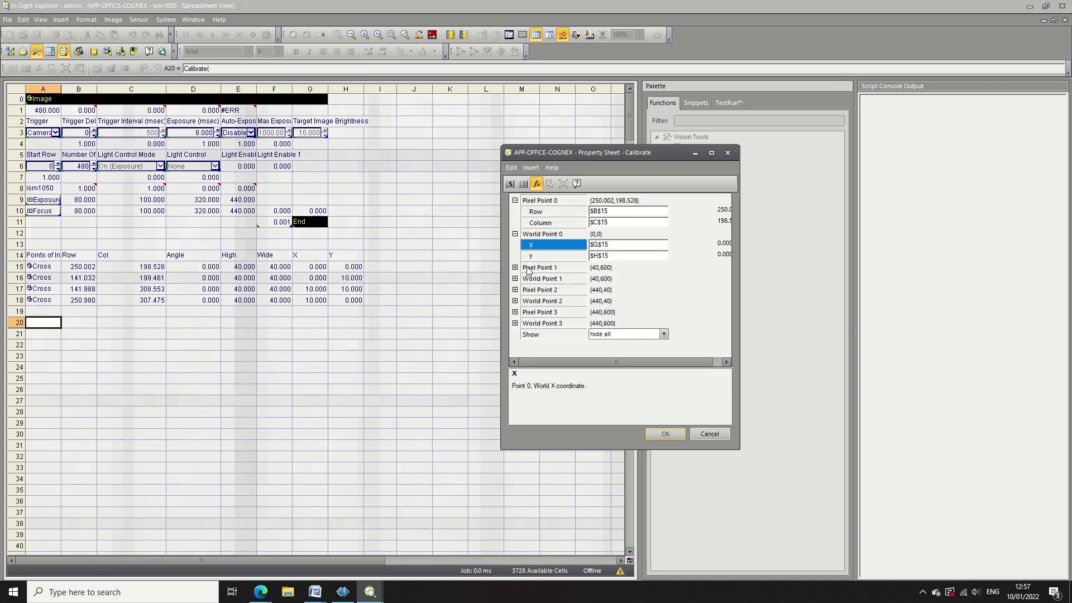
Link Pixel Point 1 to cells B16:C16 and World Point 1 to cells G16:H16.
{"action": "left_click", "coordinate": [515, 267]}
{"action": "left_click", "coordinate": [544, 279]}
{"action": "left_click_drag", "start_coordinate": [87, 279], "coordinate": [158, 288]}
{"action": "left_click", "coordinate": [515, 301]}
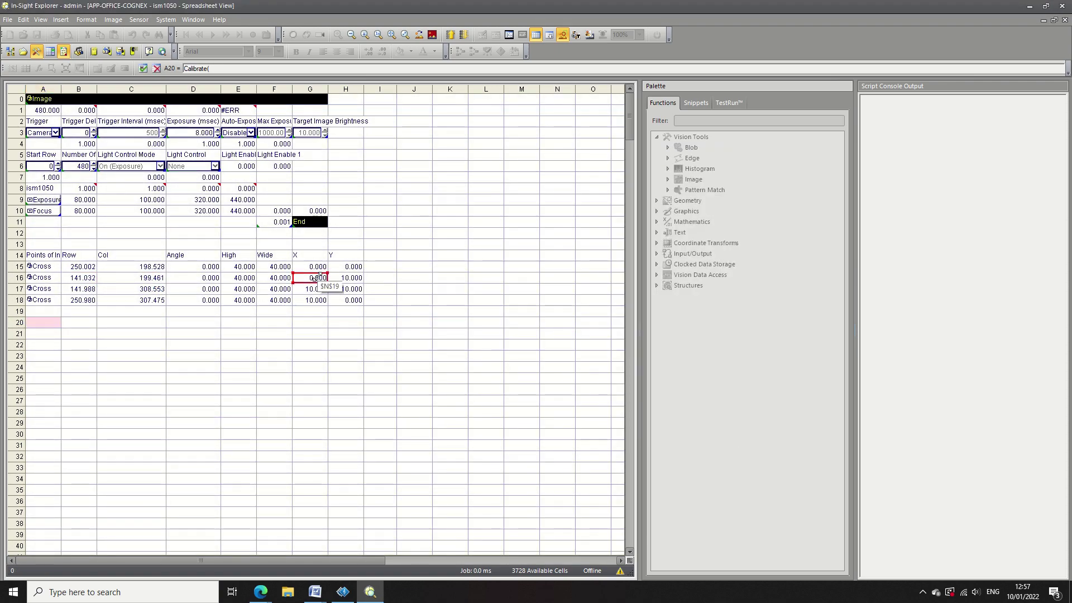
{"action": "left_click", "coordinate": [311, 278]}
Link Pixel Point 2 to cells B17:C17 and World Point 2 to cells G17:H17.
{"action": "scroll", "coordinate": [558, 320], "scroll_direction": "down", "scroll_amount": 2}
{"action": "left_click", "coordinate": [515, 308]}
{"action": "left_click", "coordinate": [536, 318]}
{"action": "left_click_drag", "start_coordinate": [81, 289], "coordinate": [134, 295]}
{"action": "scroll", "coordinate": [571, 333], "scroll_direction": "down", "scroll_amount": 2}
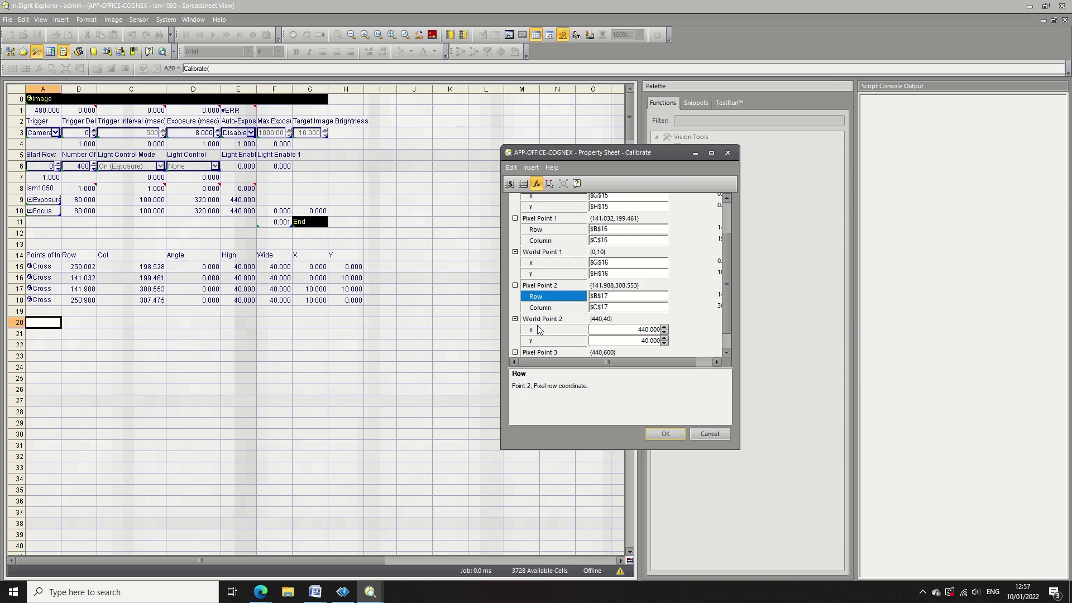
{"action": "left_click", "coordinate": [538, 329]}
{"action": "left_click", "coordinate": [312, 291]}
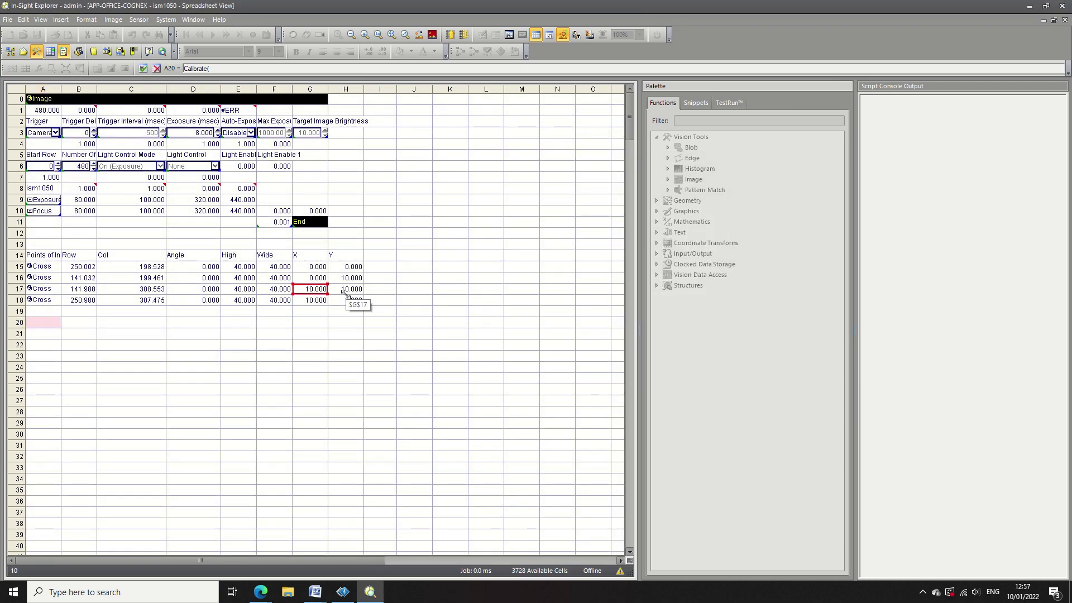
Link Pixel Point 3 to cells B18:C18 and World Point 3 to cells G18:H18.
{"action": "scroll", "coordinate": [574, 326], "scroll_direction": "down", "scroll_amount": 2}
{"action": "left_click", "coordinate": [514, 330]}
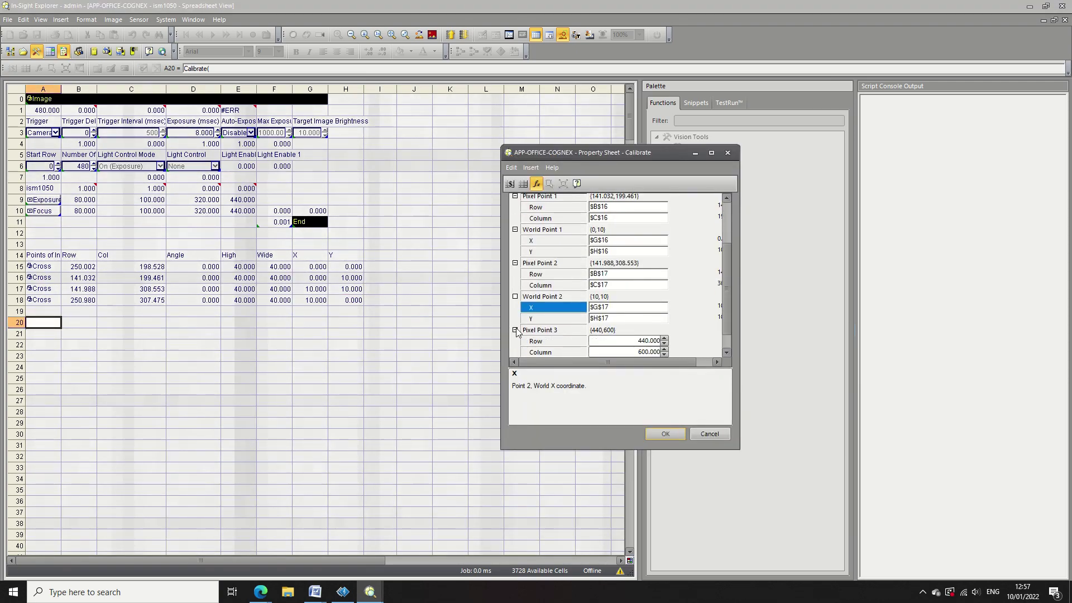
{"action": "scroll", "coordinate": [518, 332], "scroll_direction": "down", "scroll_amount": 2}
{"action": "left_click", "coordinate": [536, 319]}
{"action": "left_click_drag", "start_coordinate": [81, 301], "coordinate": [169, 308]}
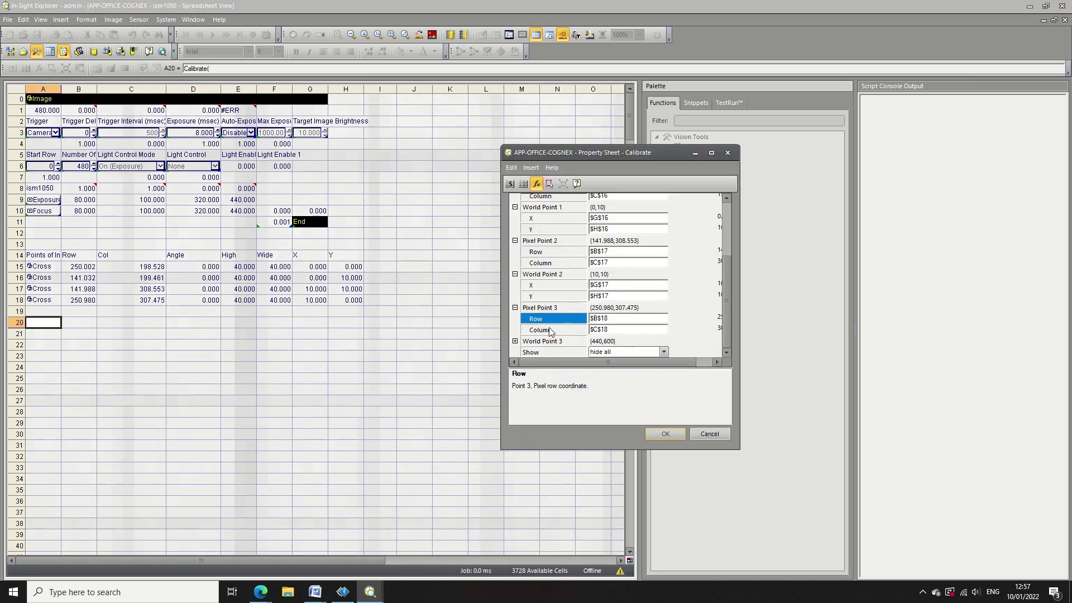
{"action": "left_click", "coordinate": [515, 342]}
{"action": "scroll", "coordinate": [558, 331], "scroll_direction": "down", "scroll_amount": 1}
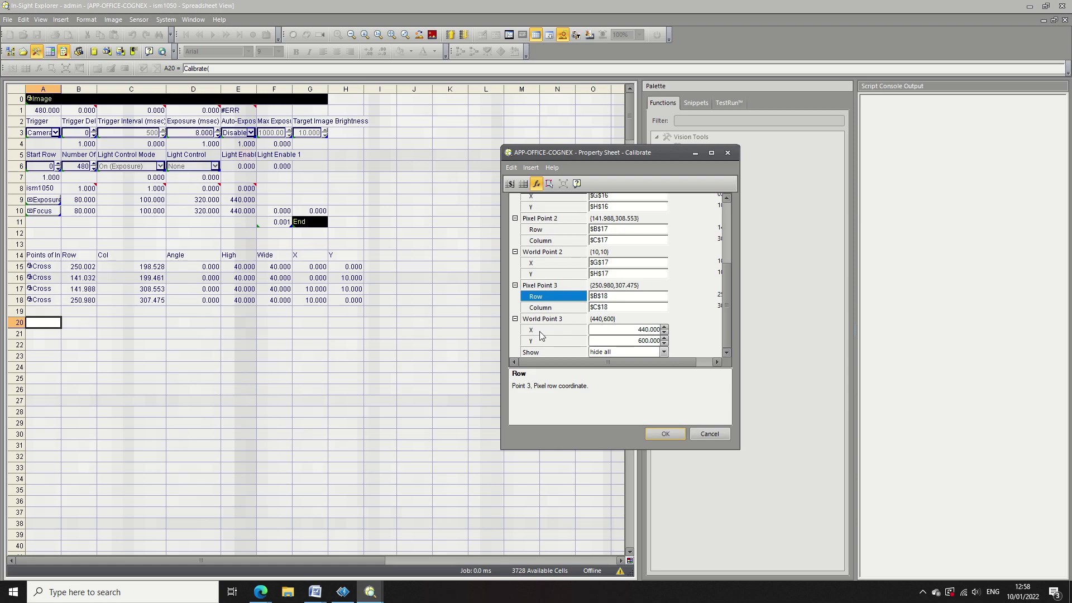
{"action": "left_click", "coordinate": [540, 331]}
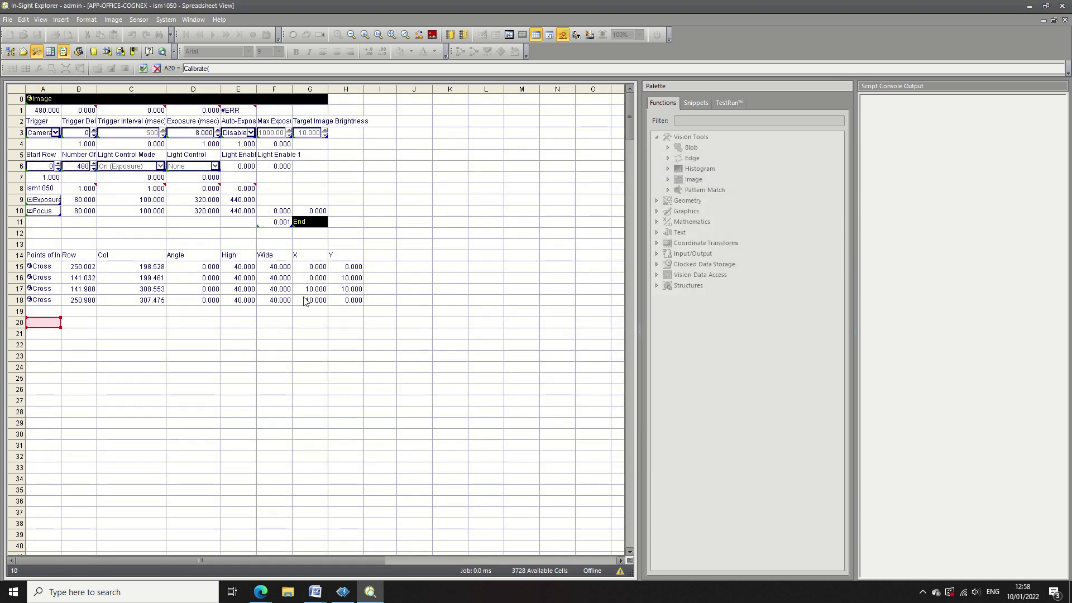
{"action": "left_click_drag", "start_coordinate": [310, 300], "coordinate": [346, 301]}
Review the linked points, set the Calibrate function's Show option to input graphics only, and accept the property sheet.
{"action": "scroll", "coordinate": [612, 212], "scroll_direction": "up", "scroll_amount": 4}
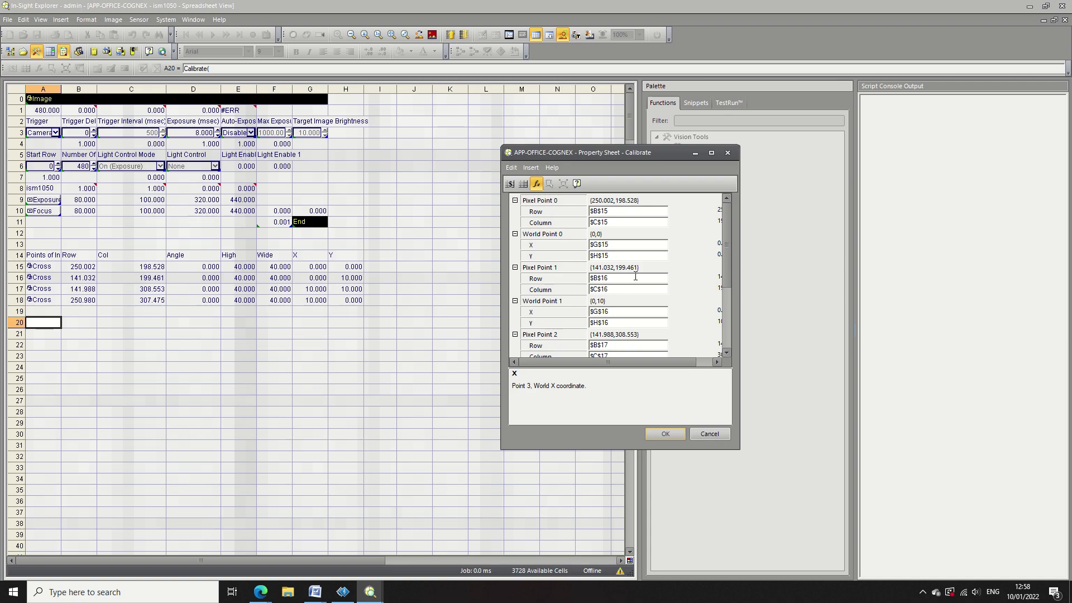
{"action": "scroll", "coordinate": [720, 290], "scroll_direction": "down", "scroll_amount": 3}
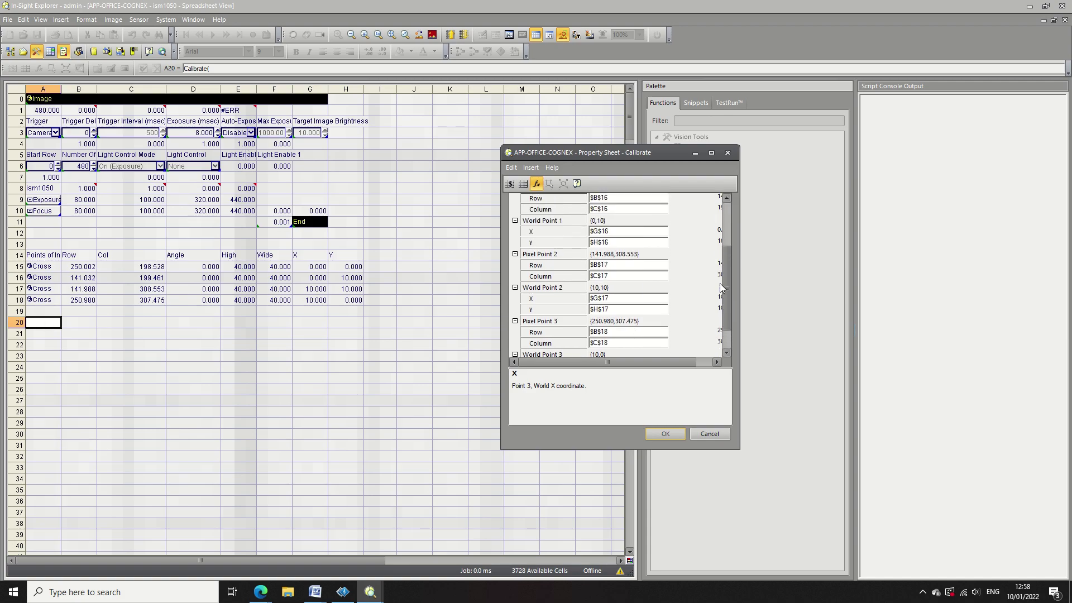
{"action": "scroll", "coordinate": [720, 264], "scroll_direction": "down", "scroll_amount": 7}
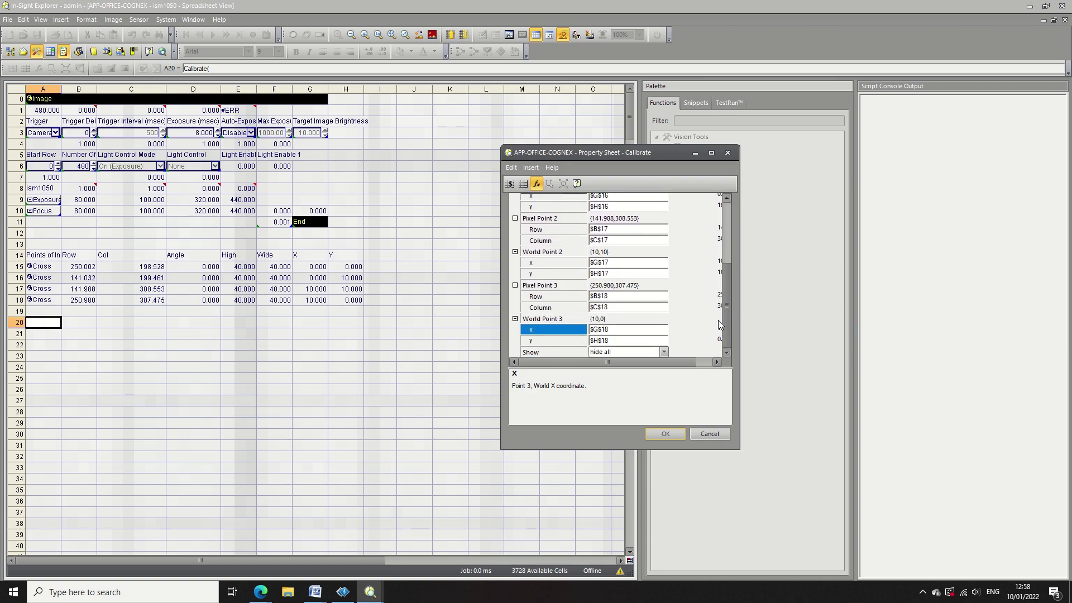
{"action": "left_click", "coordinate": [620, 340]}
{"action": "left_click", "coordinate": [620, 352]}
{"action": "left_click", "coordinate": [628, 373]}
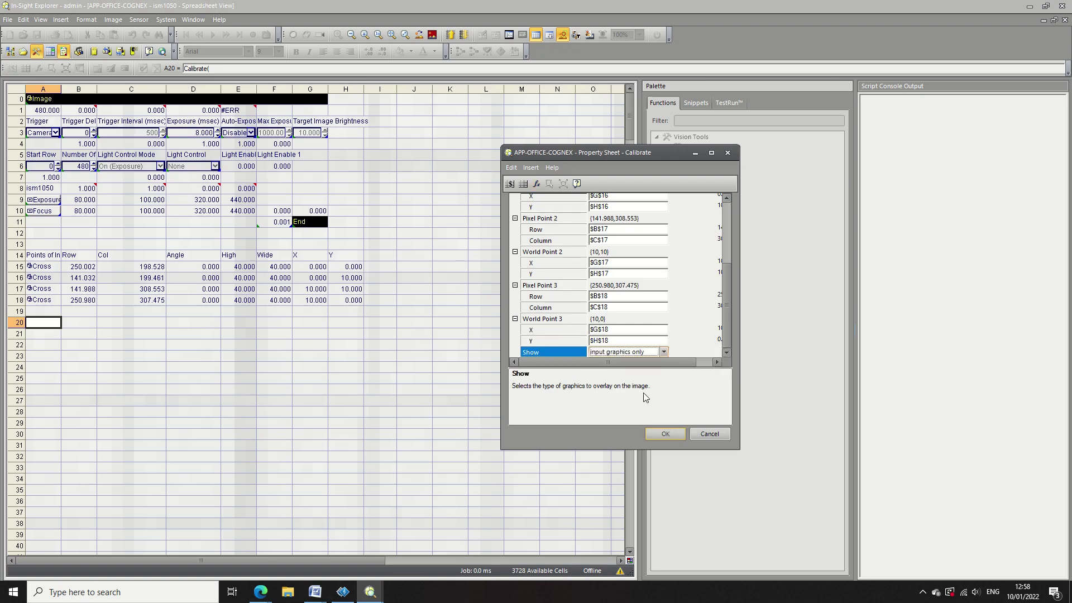
{"action": "left_click", "coordinate": [658, 435]}
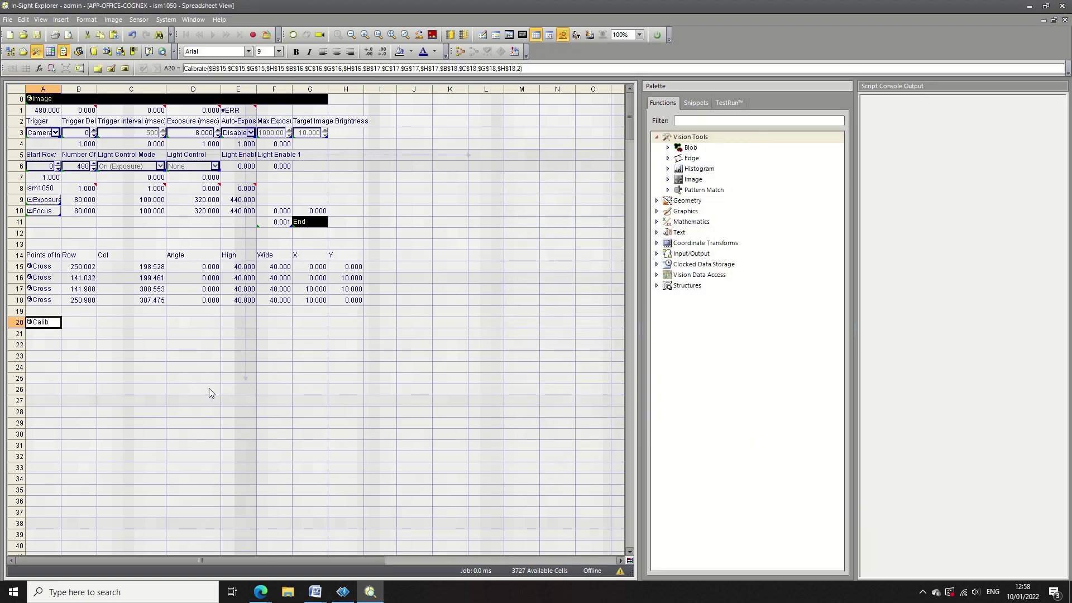
{"action": "double_click", "coordinate": [43, 323]}
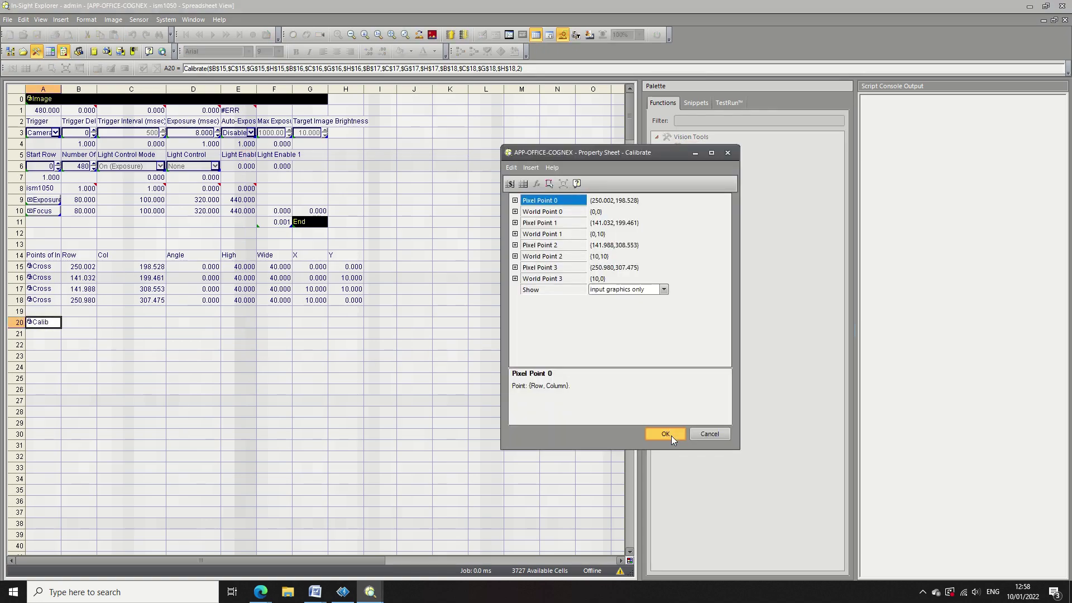
{"action": "left_click", "coordinate": [671, 436]}
Insert a FindLine function in cell A22, keeping its property sheet open.
{"action": "left_click", "coordinate": [44, 346]}
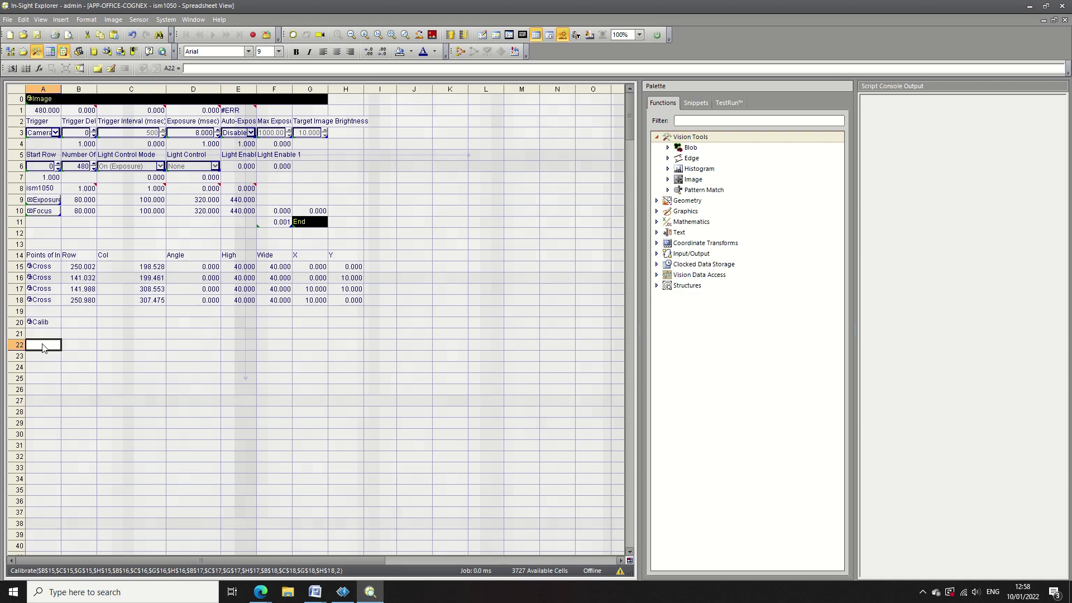
{"action": "type", "text": "findline"}
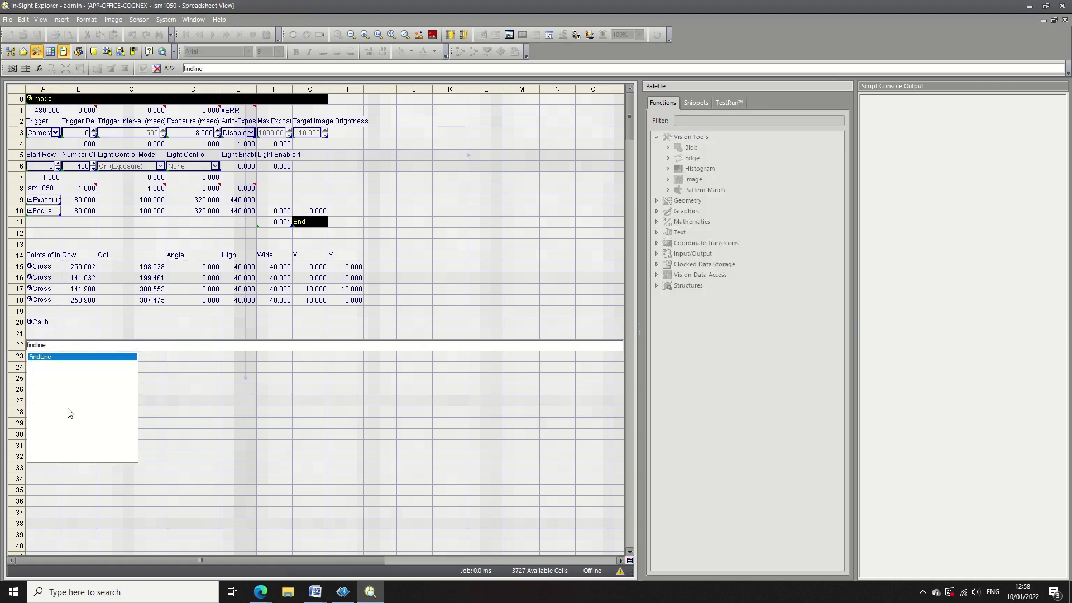
{"action": "key", "text": "Return"}
Enlarge the FindLine region to about 259 wide by 166 high, accept the function and check the found line on the image.
{"action": "left_click", "coordinate": [556, 226]}
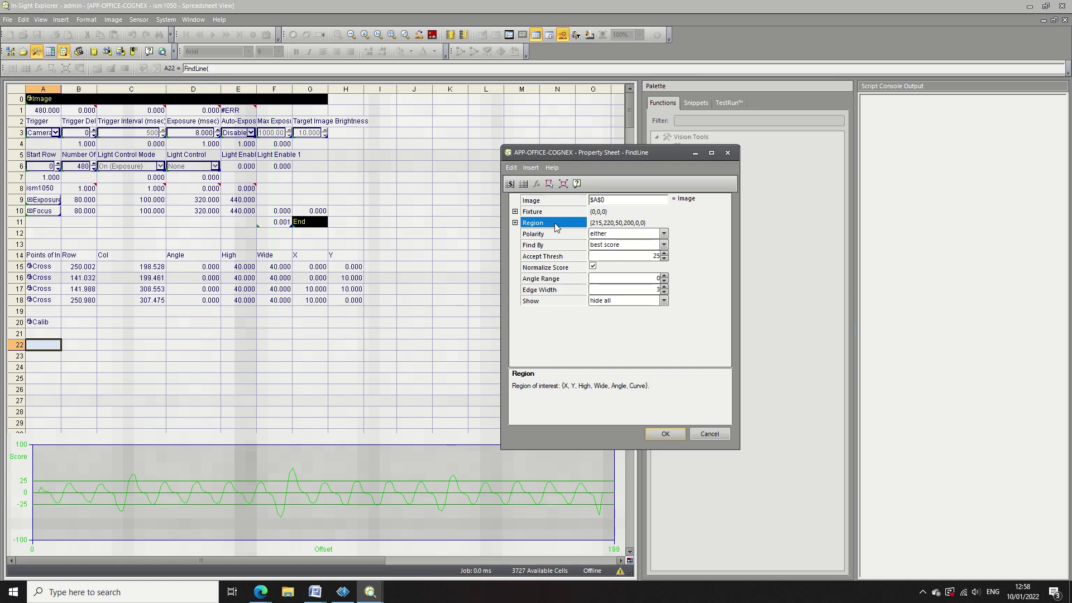
{"action": "double_click", "coordinate": [557, 226]}
{"action": "left_click", "coordinate": [405, 35]}
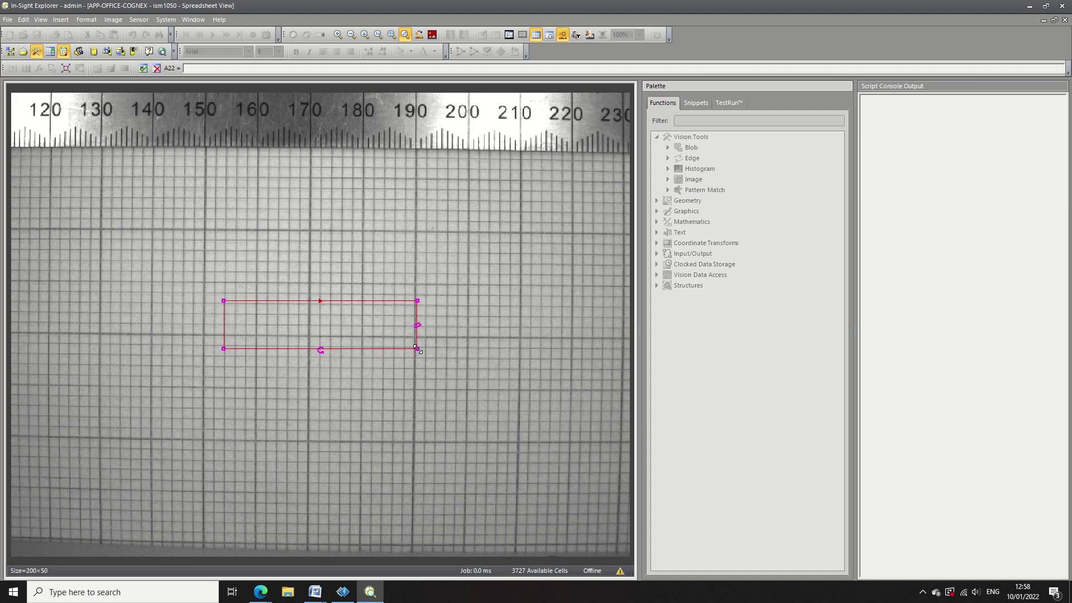
{"action": "left_click_drag", "start_coordinate": [416, 349], "coordinate": [428, 461]}
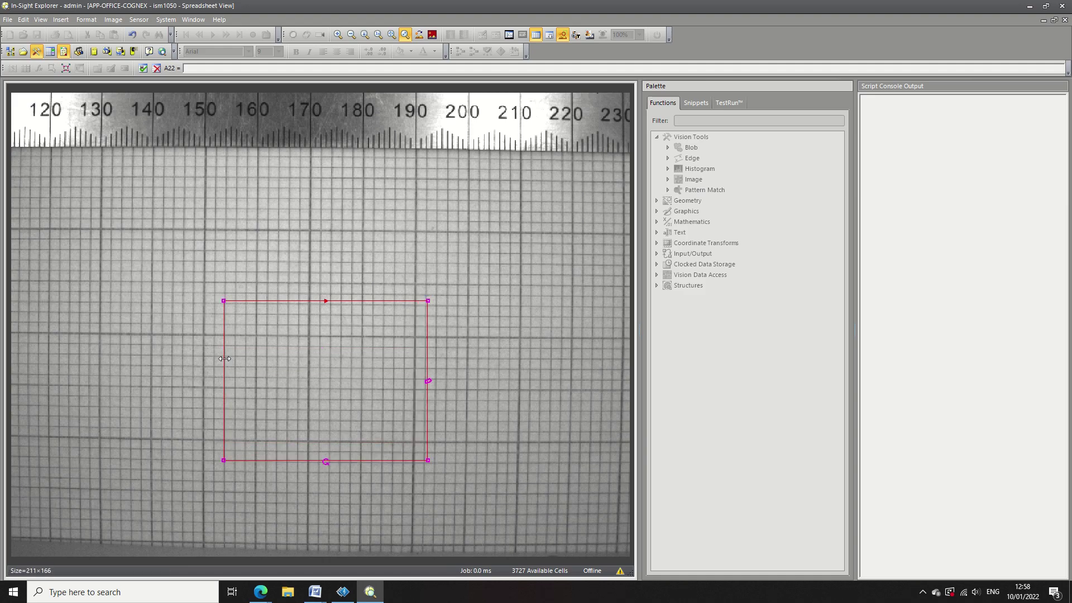
{"action": "left_click_drag", "start_coordinate": [223, 353], "coordinate": [177, 354]}
{"action": "key", "text": "Return"}
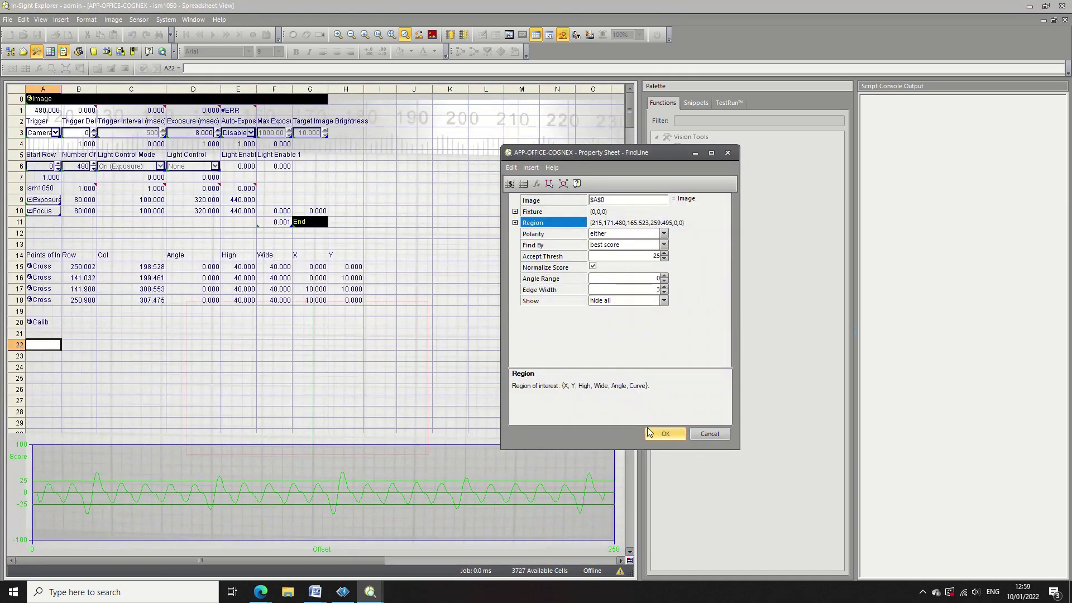
{"action": "left_click", "coordinate": [657, 432]}
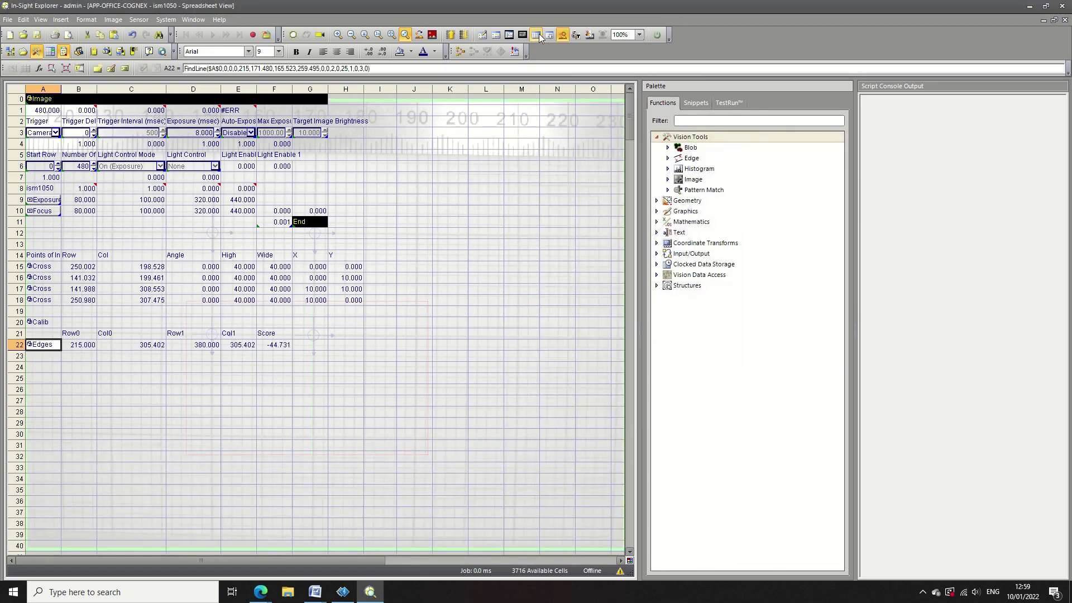
{"action": "left_click", "coordinate": [539, 33]}
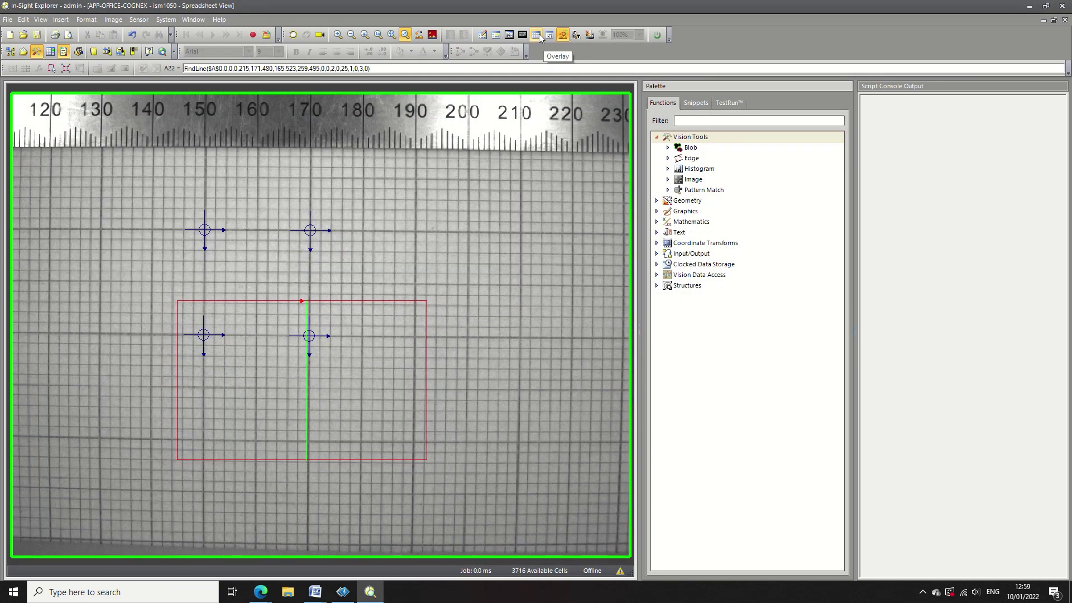
{"action": "left_click", "coordinate": [538, 33]}
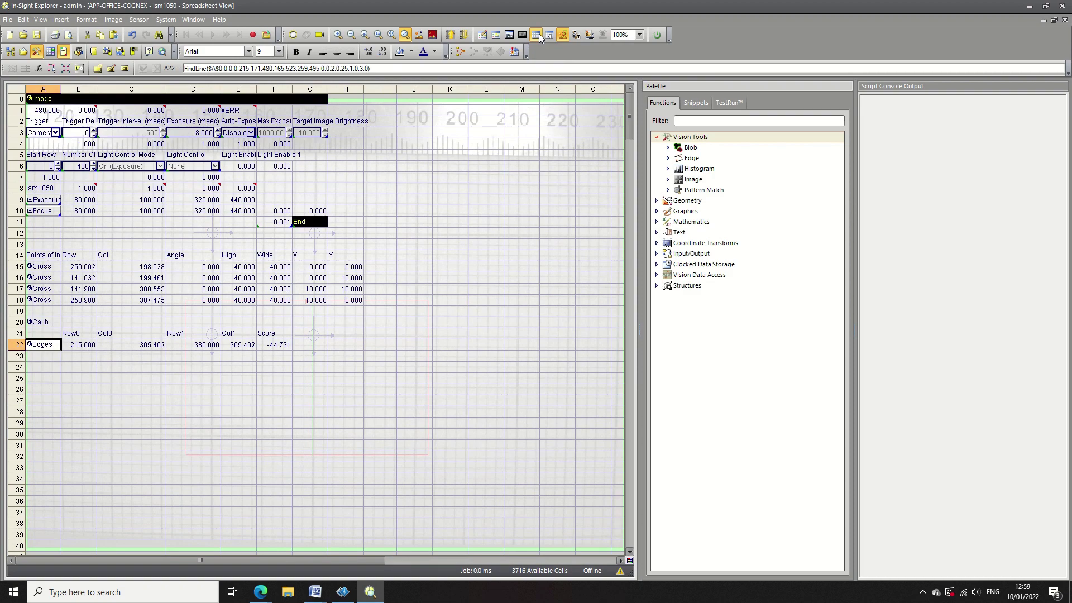
Reopen the FindLine function in A22 and set its Angle Range to 10.
{"action": "double_click", "coordinate": [39, 345]}
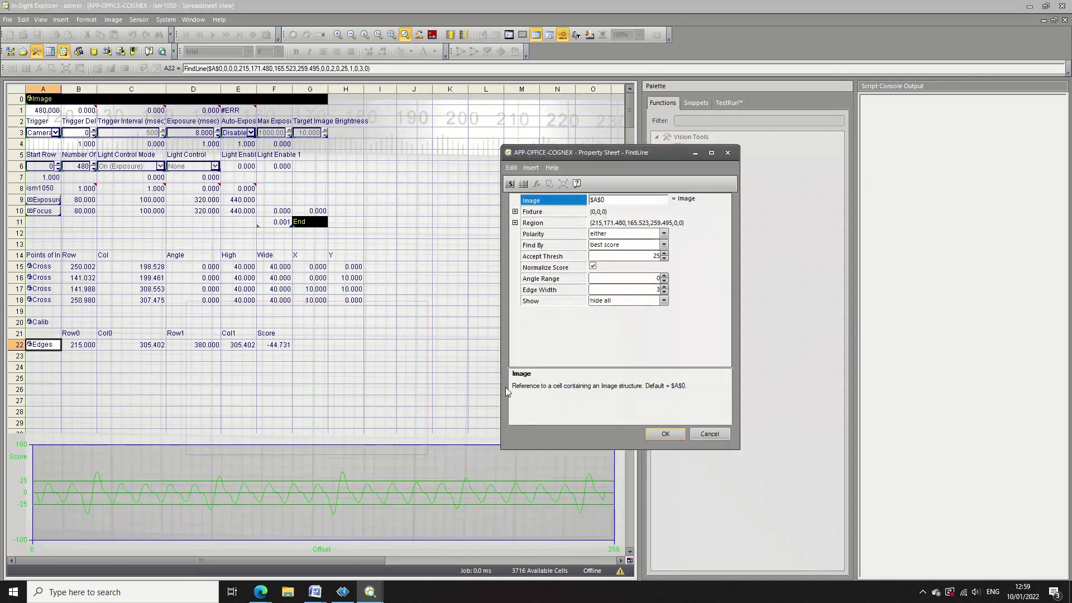
{"action": "left_click_drag", "start_coordinate": [620, 279], "coordinate": [712, 297]}
{"action": "type", "text": "10"}
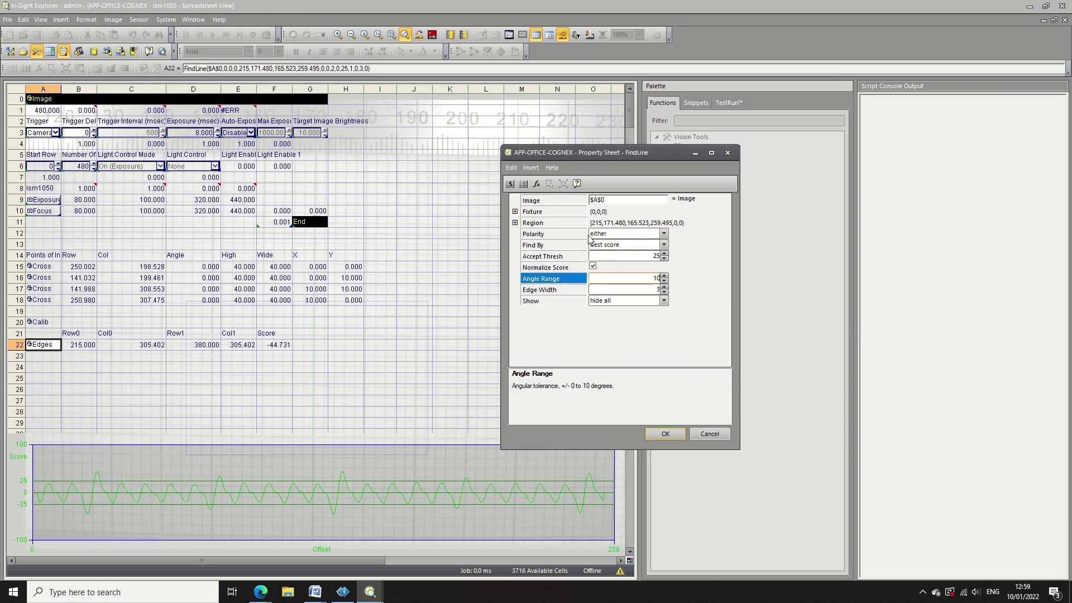
Shrink the FindLine region to about 131 wide by 133 high, enclosing the grid lines below ruler marks 150 and 170, and accept it.
{"action": "double_click", "coordinate": [561, 223]}
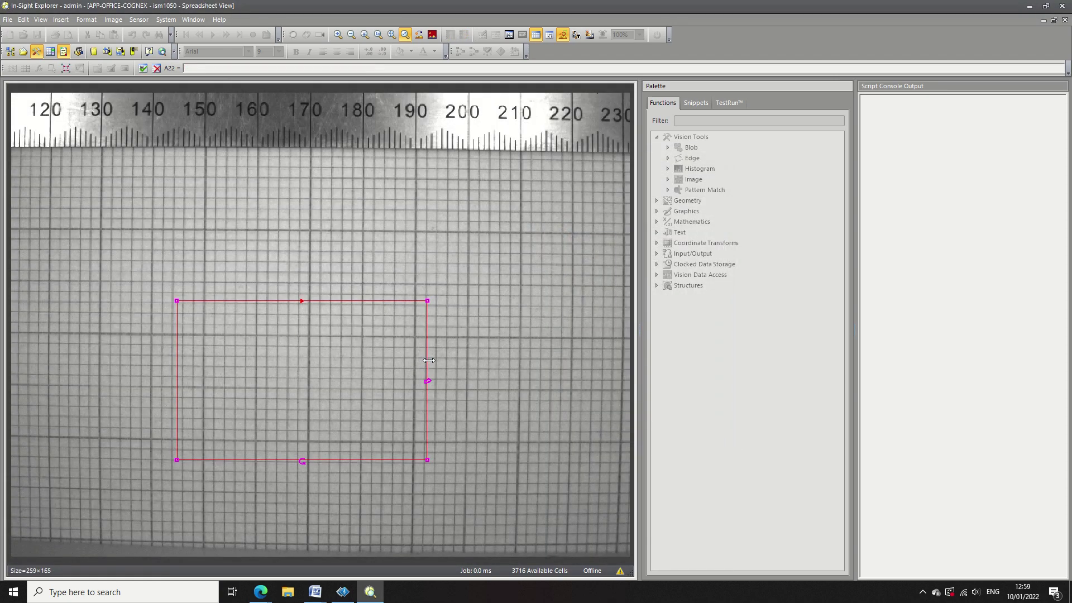
{"action": "left_click_drag", "start_coordinate": [427, 366], "coordinate": [318, 365]}
{"action": "left_click_drag", "start_coordinate": [177, 350], "coordinate": [192, 349]}
{"action": "left_click_drag", "start_coordinate": [268, 301], "coordinate": [267, 322]}
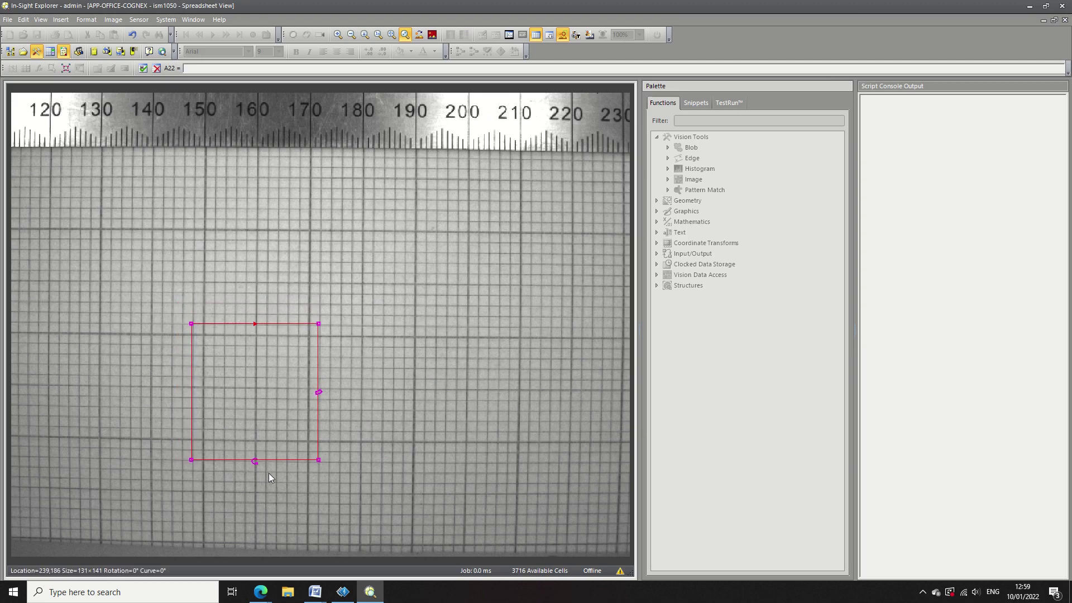
{"action": "left_click_drag", "start_coordinate": [270, 461], "coordinate": [271, 449]}
{"action": "key", "text": "Return"}
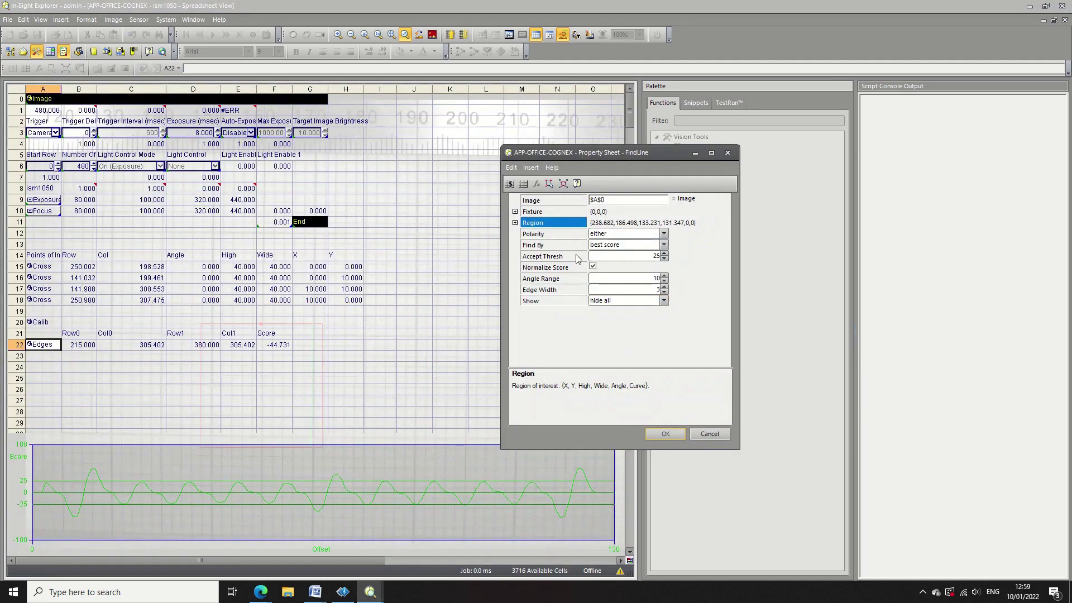
{"action": "left_click", "coordinate": [664, 434]}
Examine up close on the image where the found line lies relative to the thick grid line below ruler mark 170.
{"action": "left_click", "coordinate": [536, 34]}
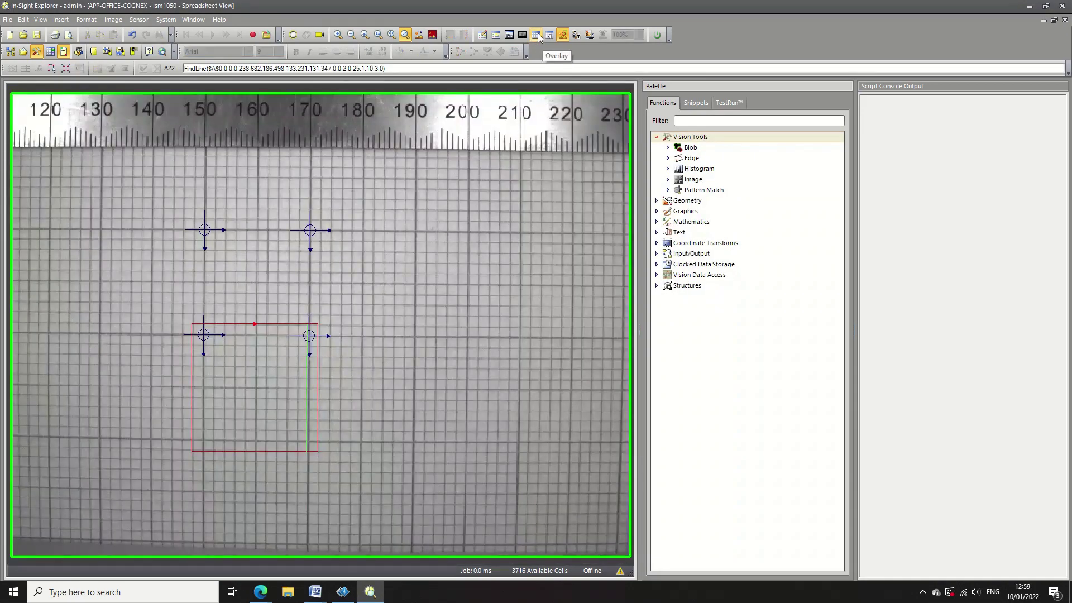
{"action": "left_click", "coordinate": [339, 35]}
{"action": "left_click", "coordinate": [340, 35]}
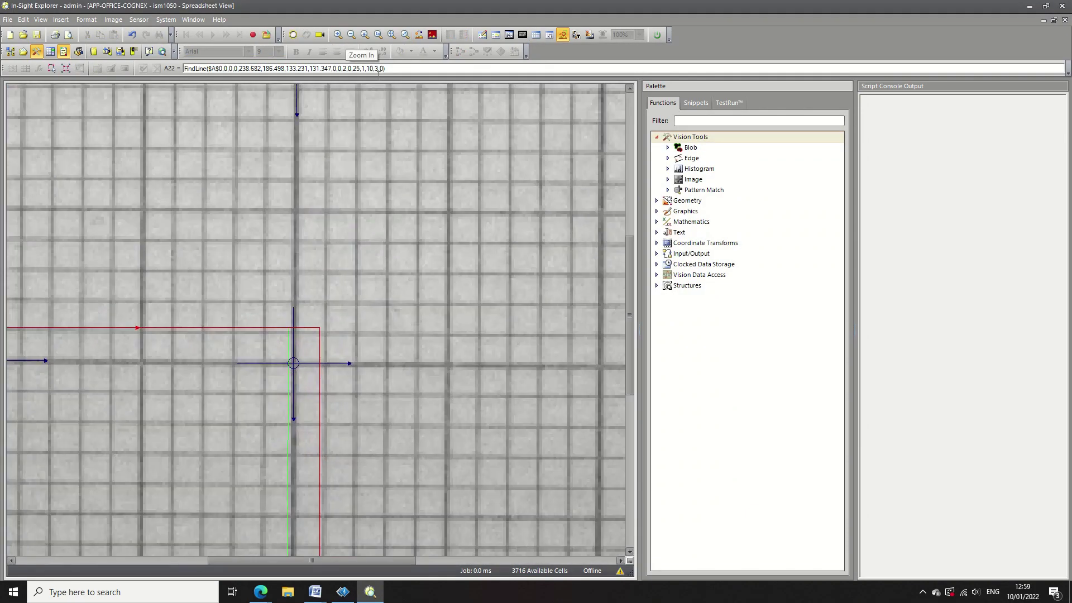
{"action": "left_click_drag", "start_coordinate": [630, 263], "coordinate": [615, 335]}
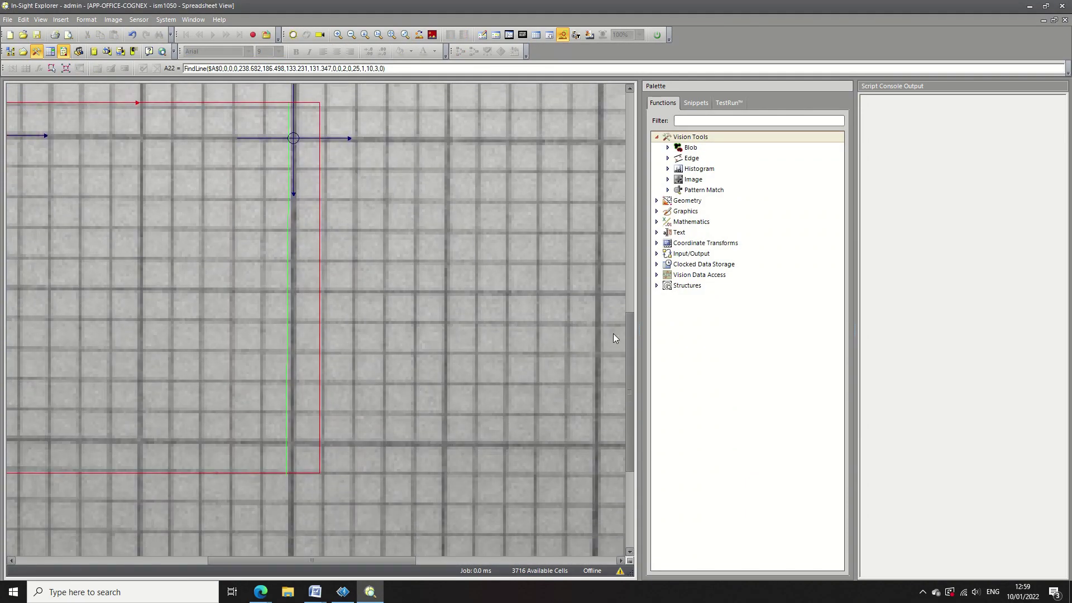
{"action": "left_click", "coordinate": [536, 35]}
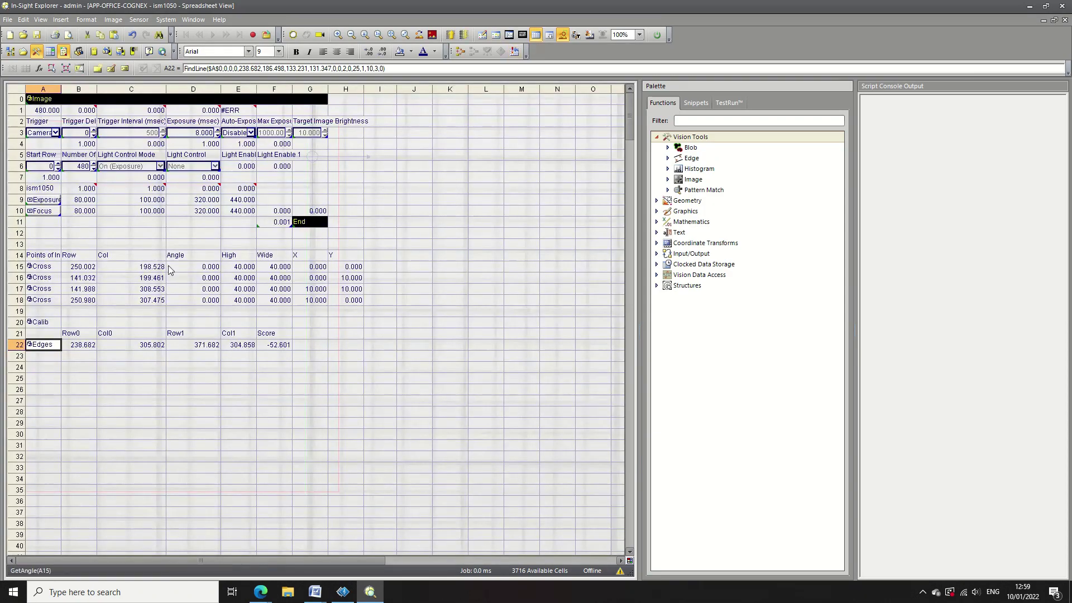
Set the Edge Width of the FindLine function in A22 to 5 and accept it.
{"action": "double_click", "coordinate": [44, 344]}
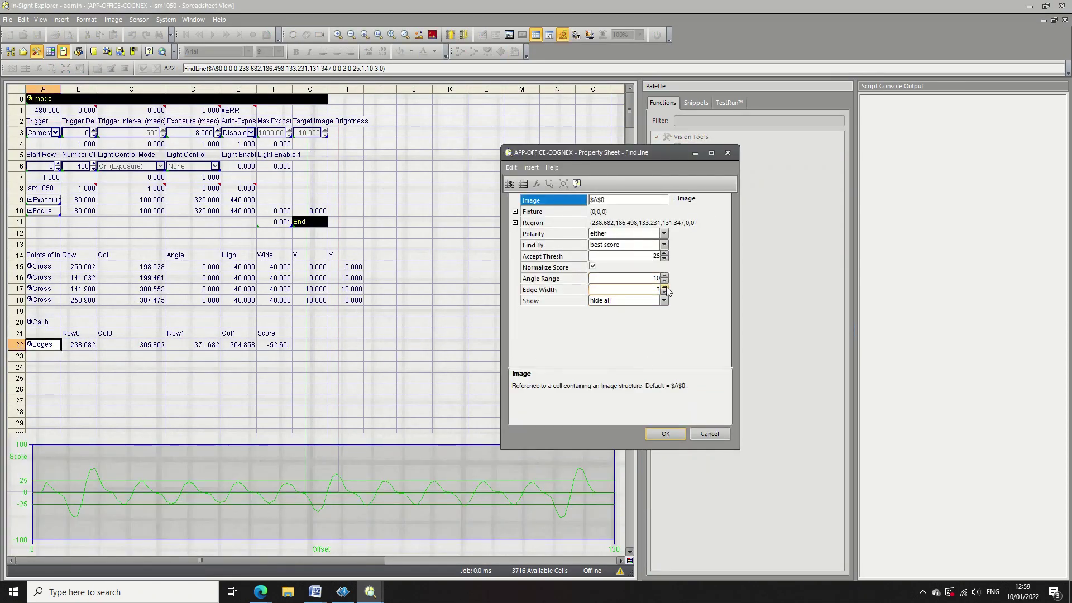
{"action": "left_click", "coordinate": [665, 286]}
{"action": "left_click", "coordinate": [665, 286]}
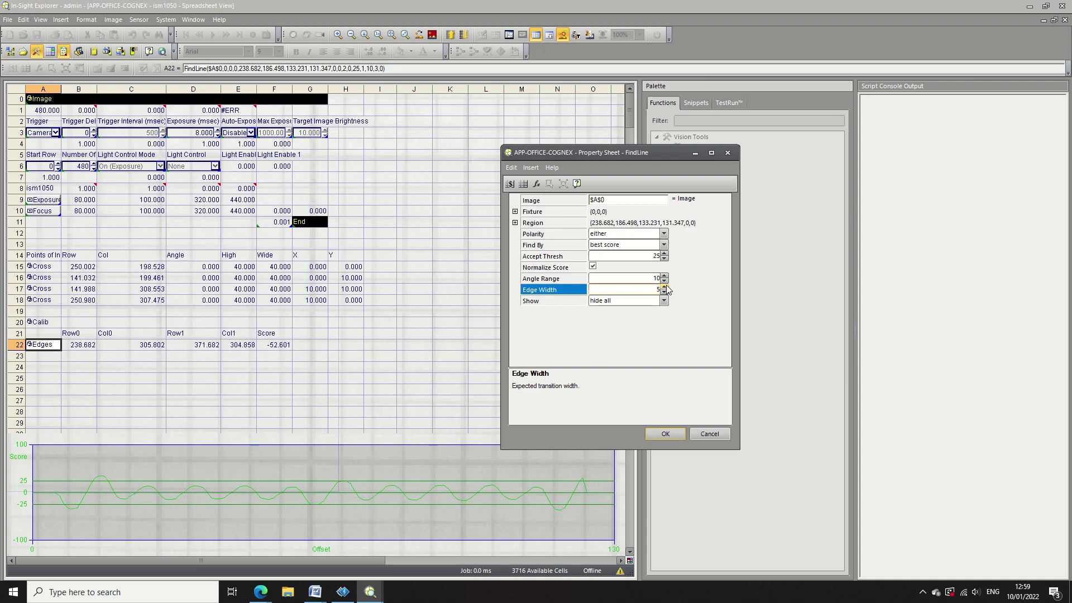
{"action": "left_click", "coordinate": [666, 434]}
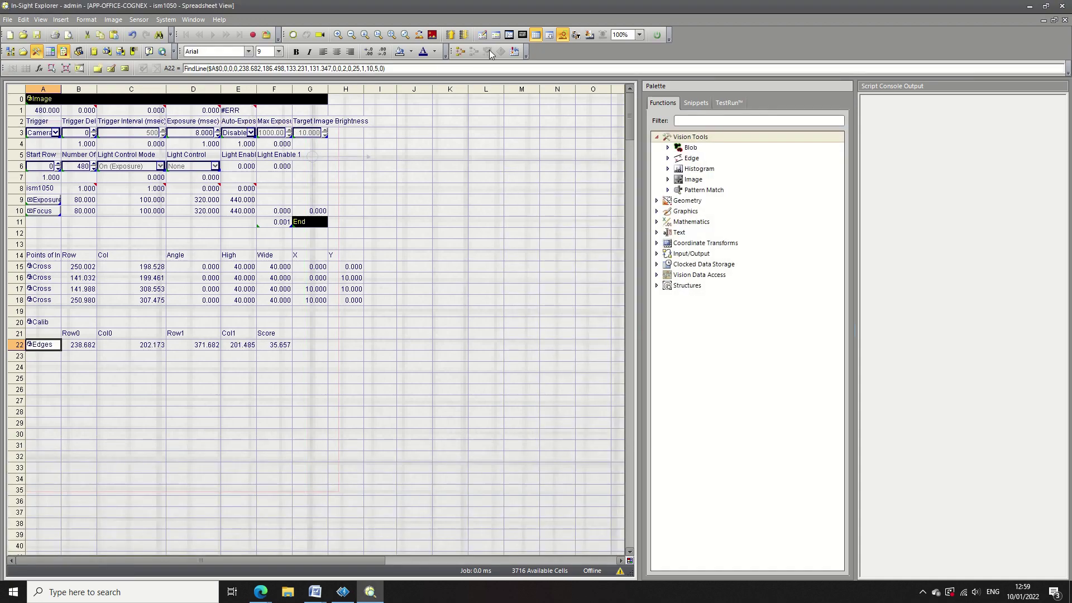
Check on the zoomed image which grid line the FindLine function now detects within its region.
{"action": "left_click", "coordinate": [538, 35]}
{"action": "left_click", "coordinate": [538, 35]}
{"action": "left_click", "coordinate": [538, 34]}
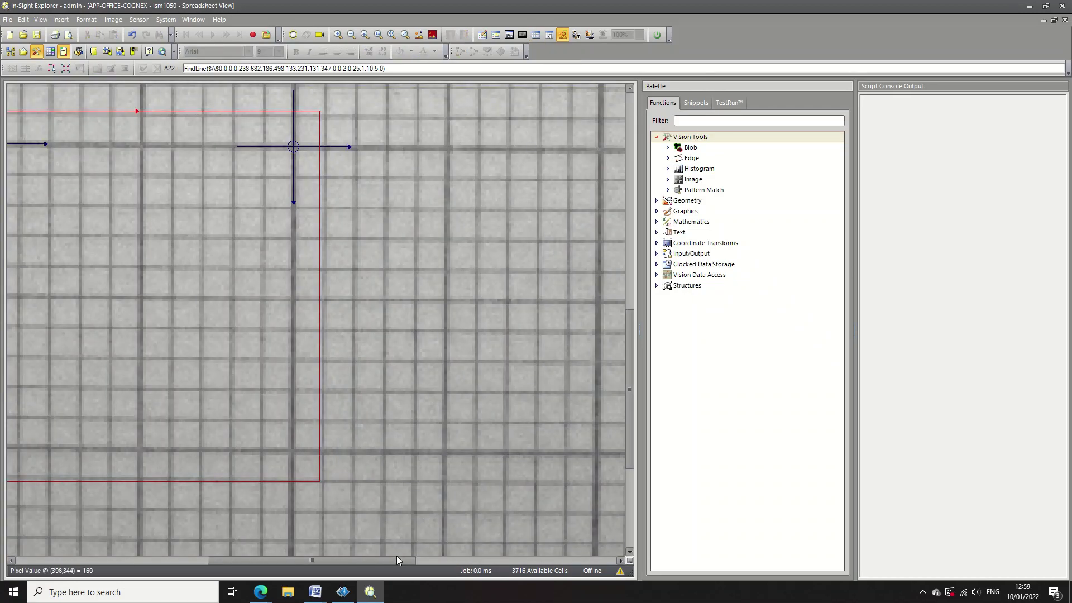
{"action": "left_click_drag", "start_coordinate": [329, 561], "coordinate": [251, 561]}
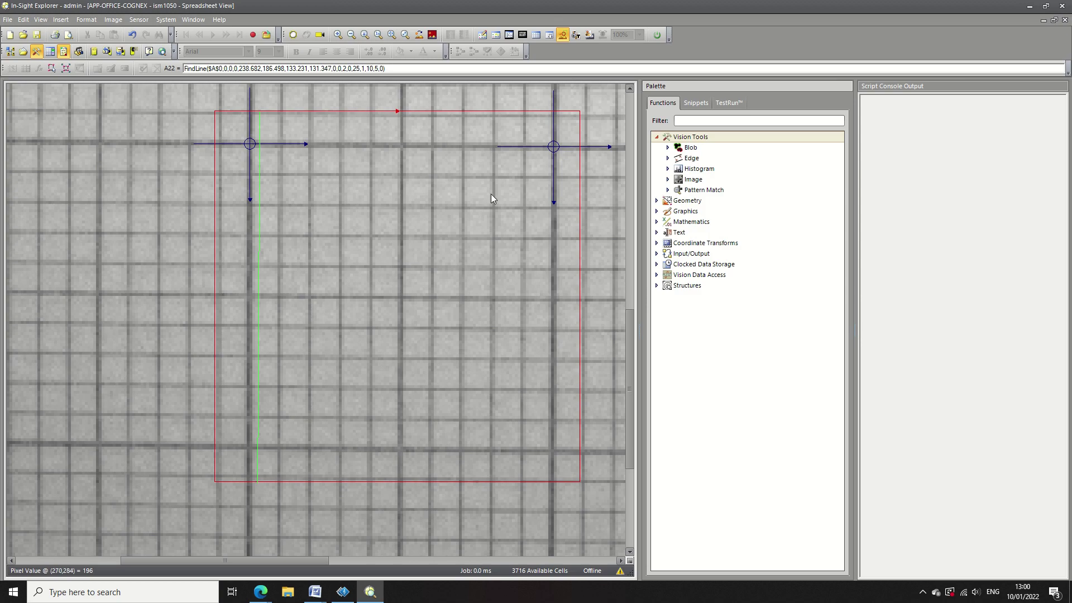
Set the Edge Width of the FindLine function in A22 to 4, accept it and check the detected line on the image.
{"action": "left_click", "coordinate": [538, 34]}
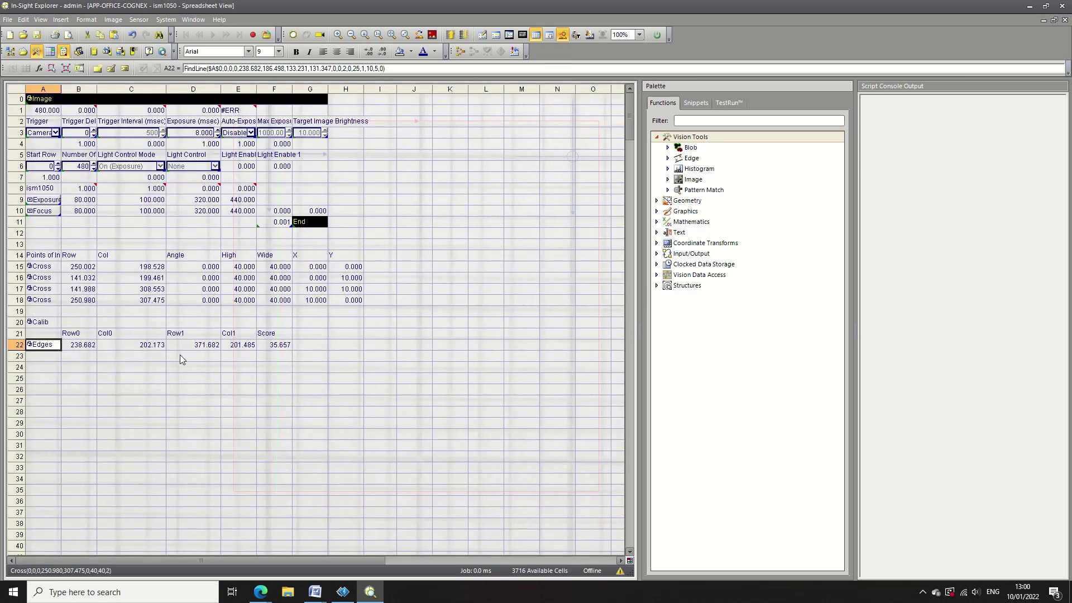
{"action": "double_click", "coordinate": [45, 345]}
{"action": "left_click", "coordinate": [664, 292]}
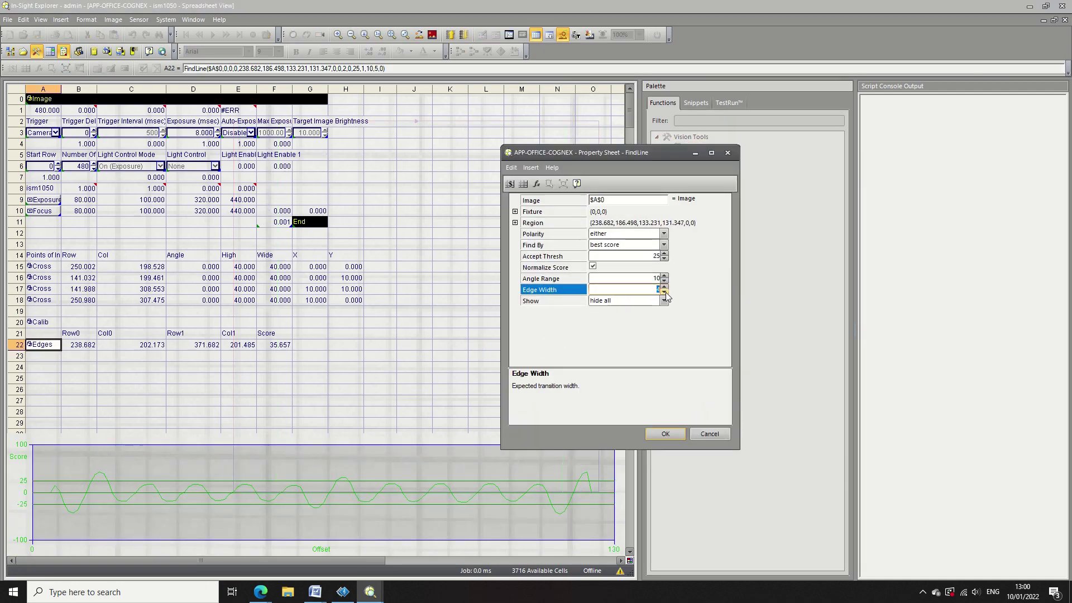
{"action": "left_click", "coordinate": [657, 430]}
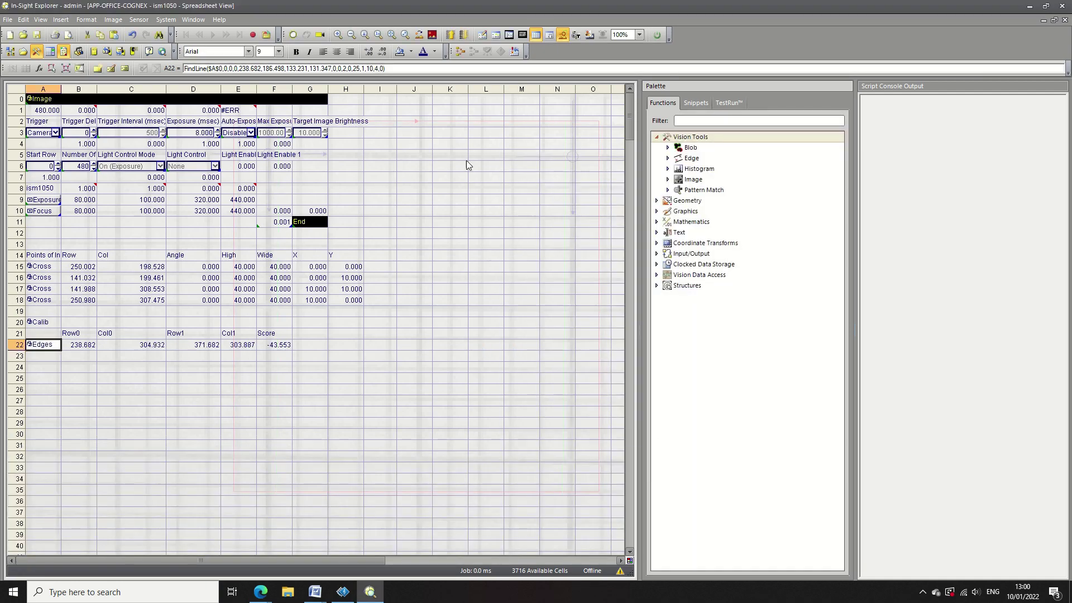
{"action": "left_click", "coordinate": [536, 38]}
{"action": "left_click", "coordinate": [535, 38]}
Shrink the FindLine region to about 18 wide by 114 high around the thick vertical grid line under the second calibration cross and accept it.
{"action": "double_click", "coordinate": [43, 351]}
{"action": "double_click", "coordinate": [556, 223]}
{"action": "left_click_drag", "start_coordinate": [498, 114], "coordinate": [499, 144]}
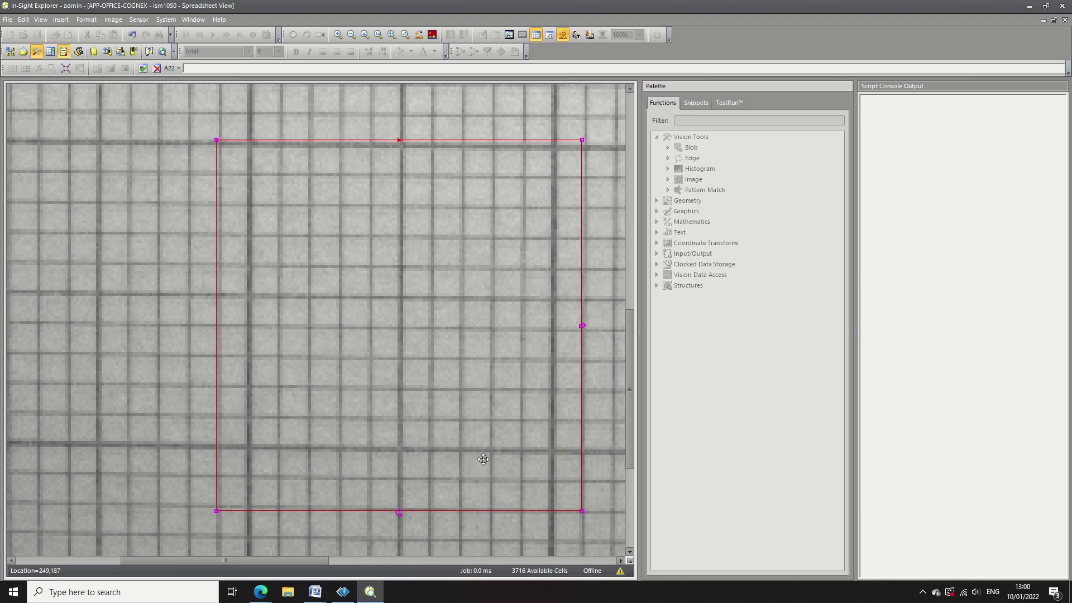
{"action": "left_click_drag", "start_coordinate": [484, 511], "coordinate": [478, 458]}
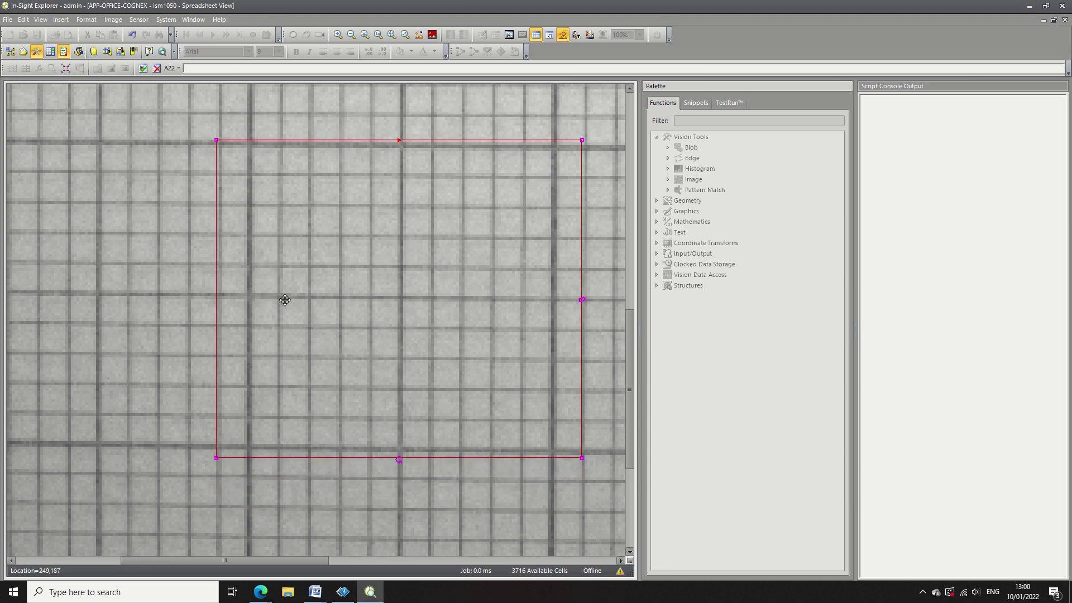
{"action": "left_click_drag", "start_coordinate": [217, 282], "coordinate": [532, 290]}
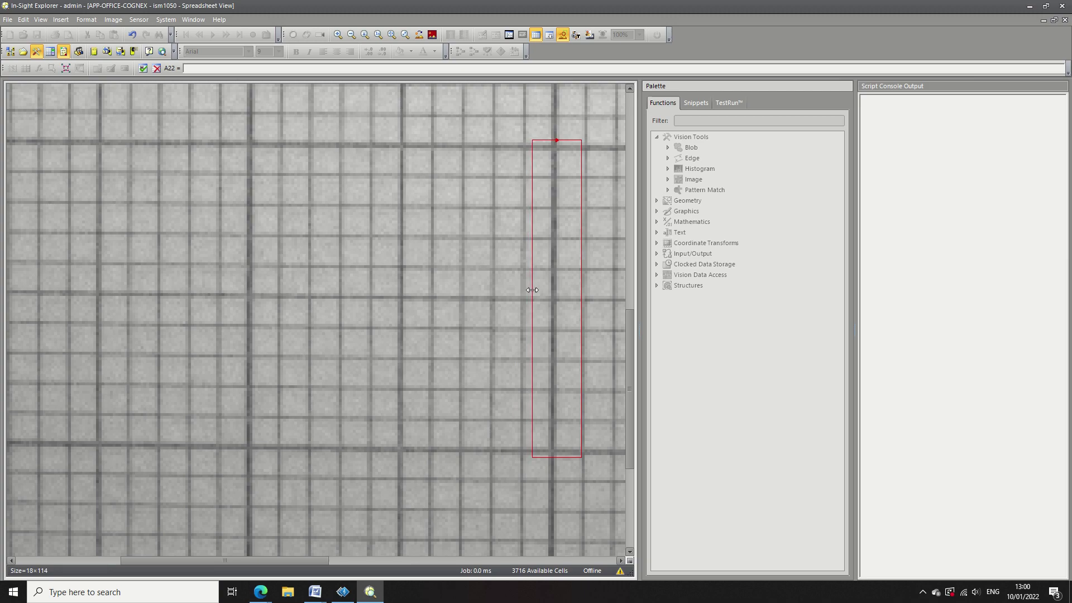
{"action": "key", "text": "Return"}
{"action": "left_click", "coordinate": [665, 435]}
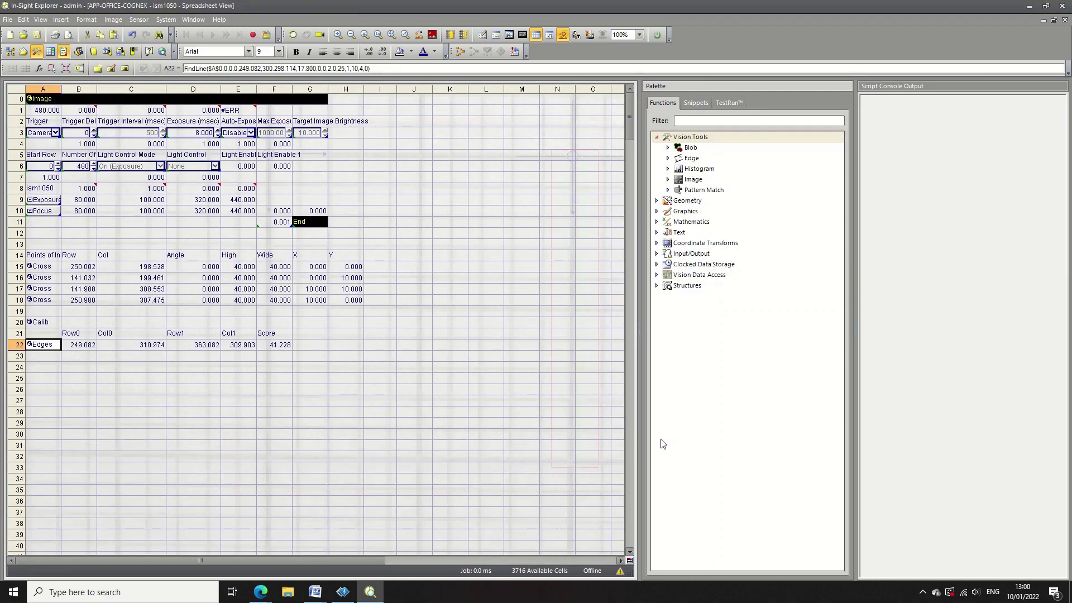
{"action": "left_click", "coordinate": [534, 36]}
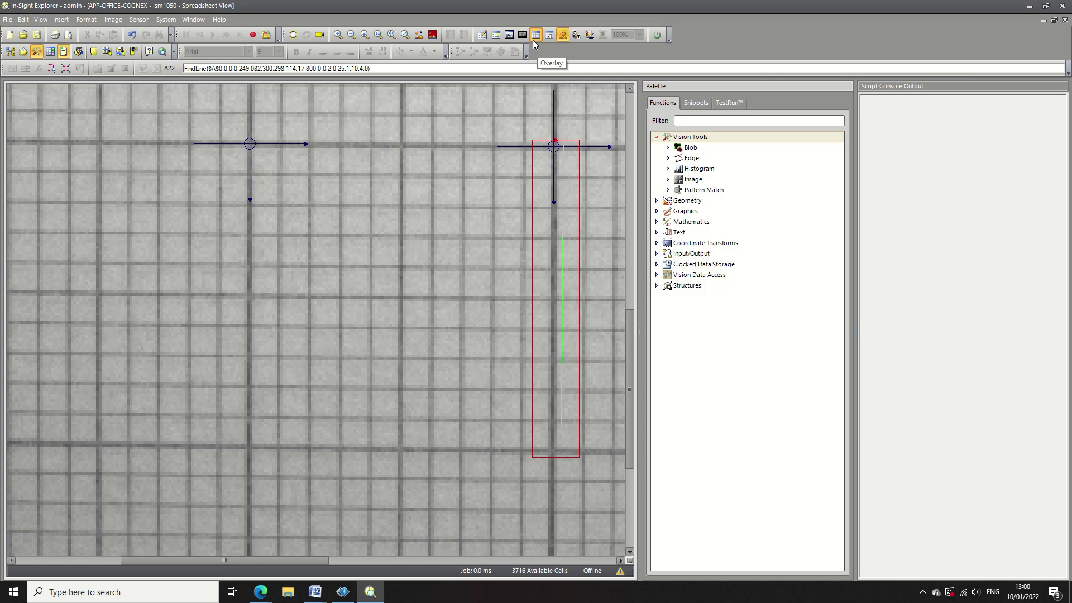
{"action": "left_click", "coordinate": [533, 37]}
Insert a TransEdgesToWorld function in cell A24.
{"action": "left_click", "coordinate": [41, 378]}
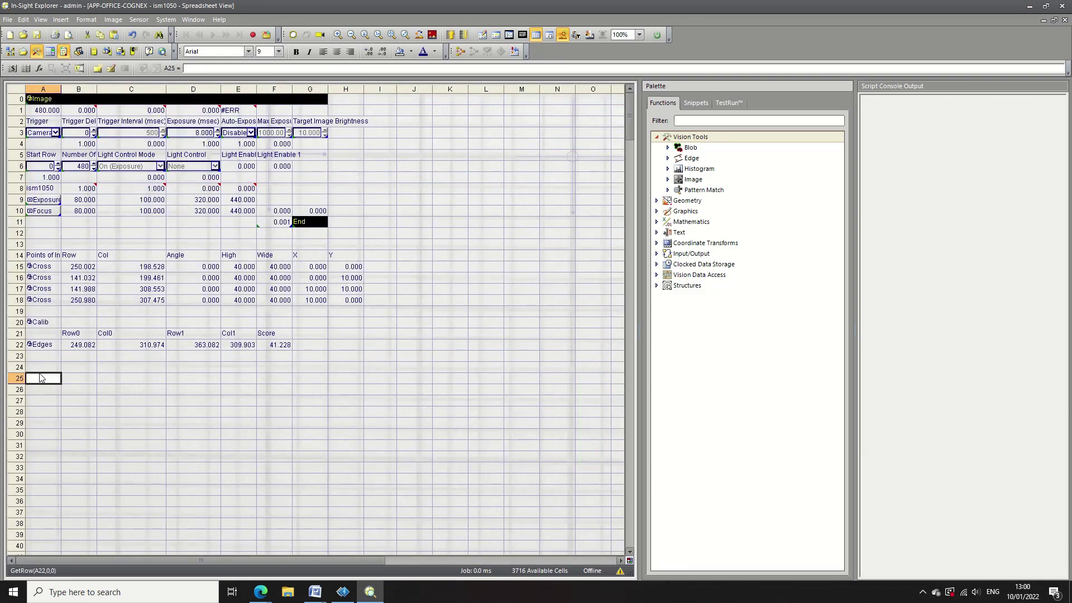
{"action": "left_click", "coordinate": [45, 368]}
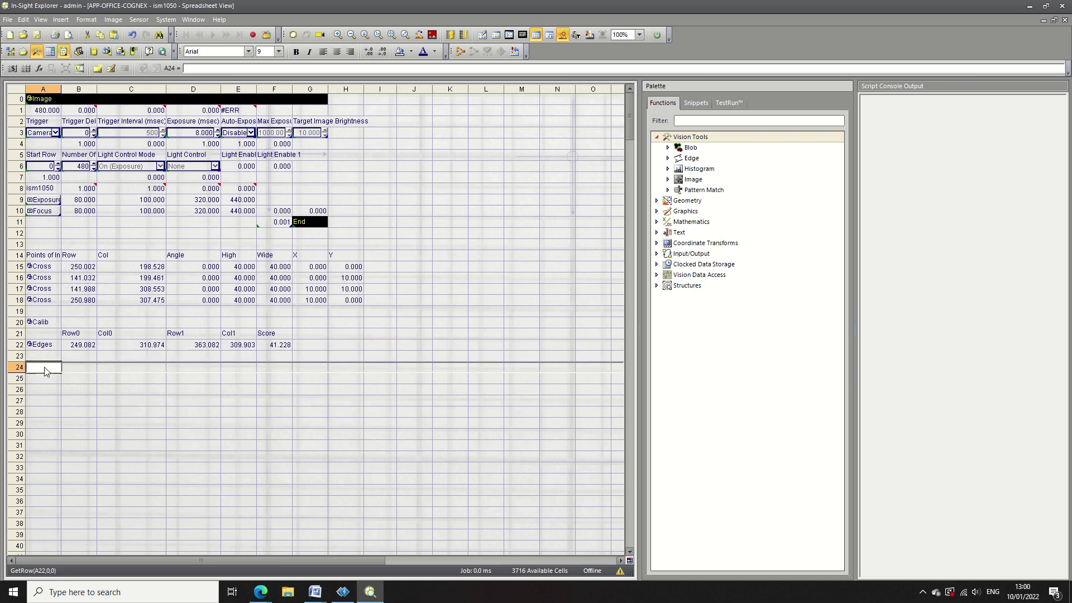
{"action": "type", "text": "transedg"}
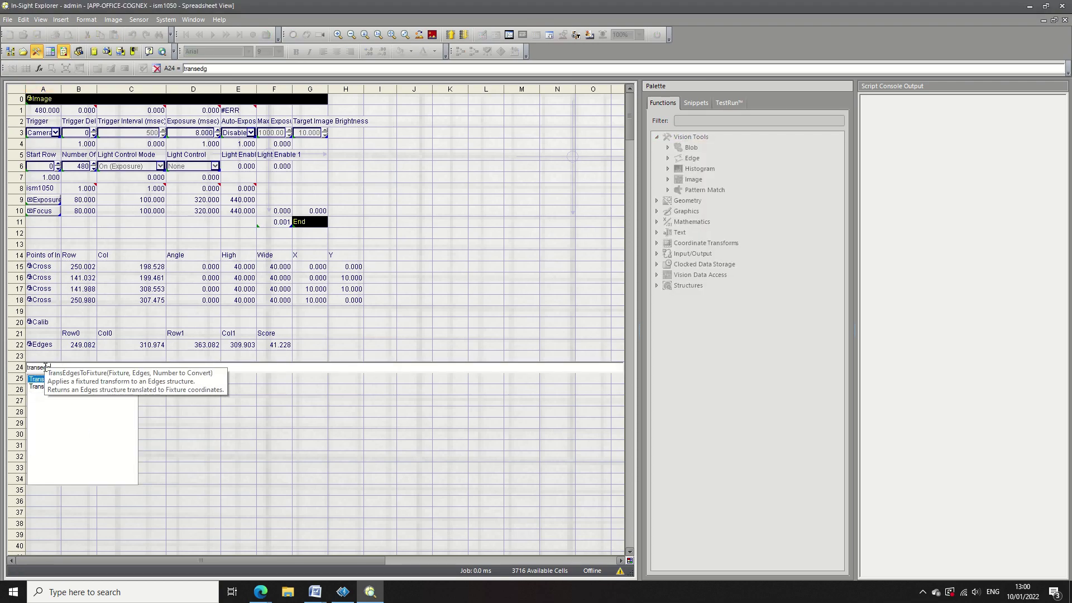
{"action": "left_click", "coordinate": [65, 387]}
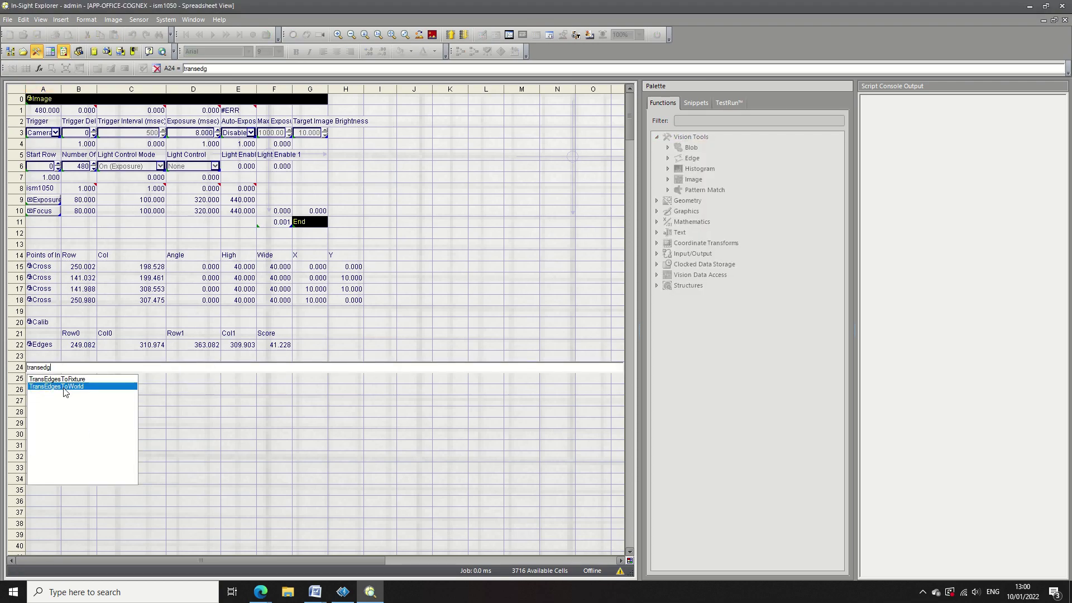
{"action": "double_click", "coordinate": [65, 387]}
Reference the Calib structure in A20 and the Edges structure in A22, set Number to Convert to 1 and accept the function.
{"action": "double_click", "coordinate": [558, 202]}
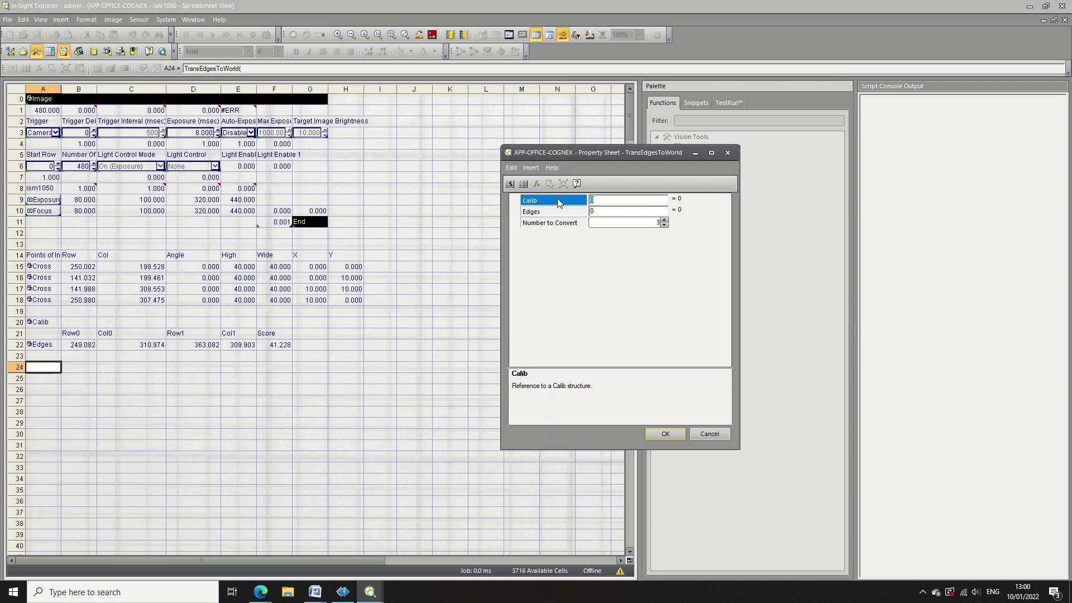
{"action": "double_click", "coordinate": [43, 322]}
{"action": "double_click", "coordinate": [546, 213]}
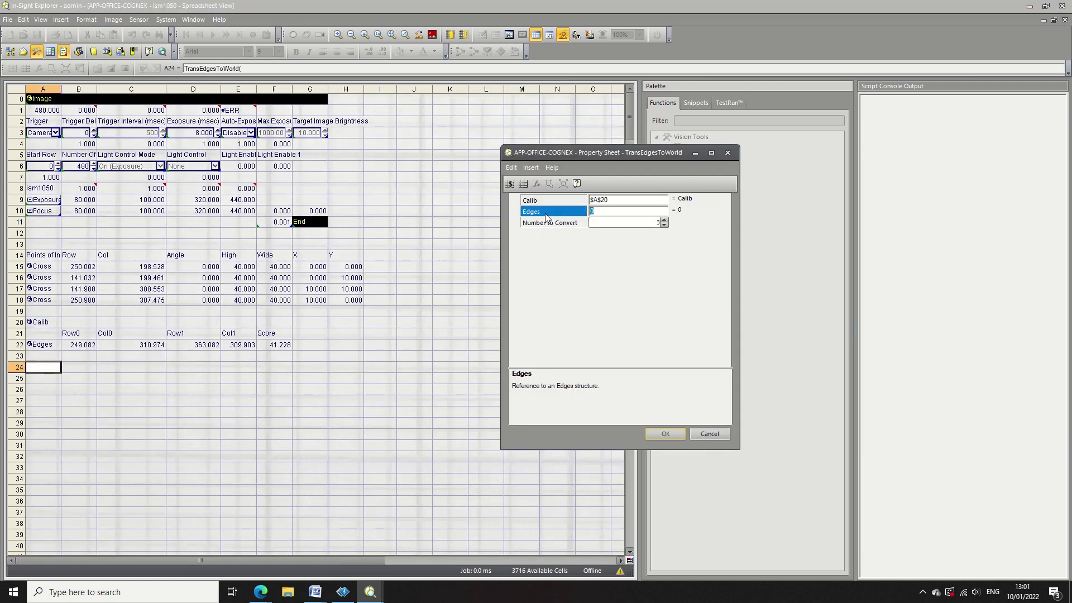
{"action": "left_click", "coordinate": [43, 344]}
{"action": "key", "text": "Return"}
{"action": "double_click", "coordinate": [664, 225]}
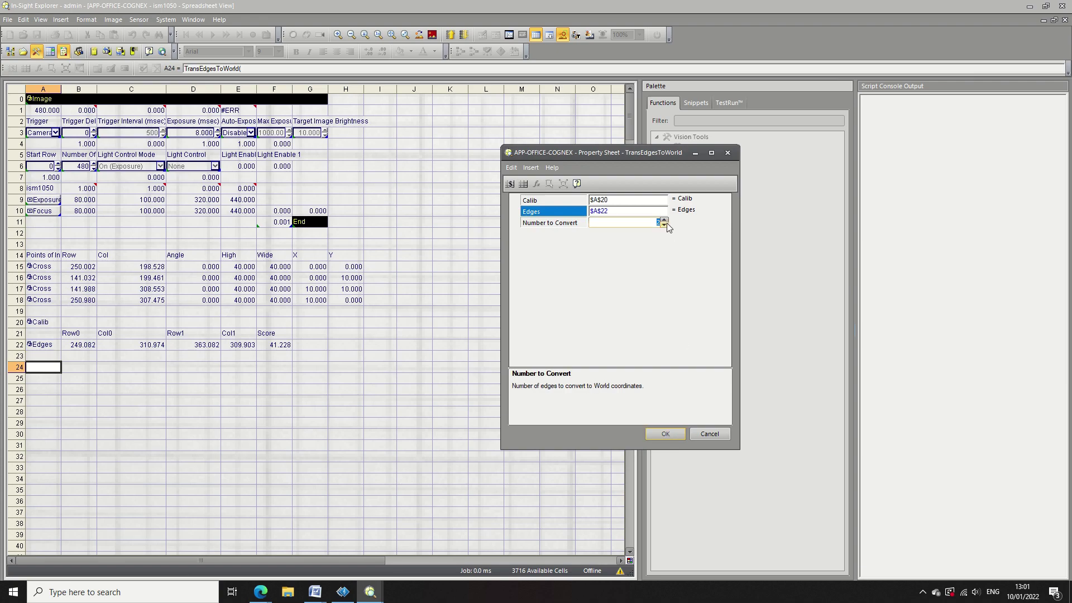
{"action": "left_click", "coordinate": [663, 433]}
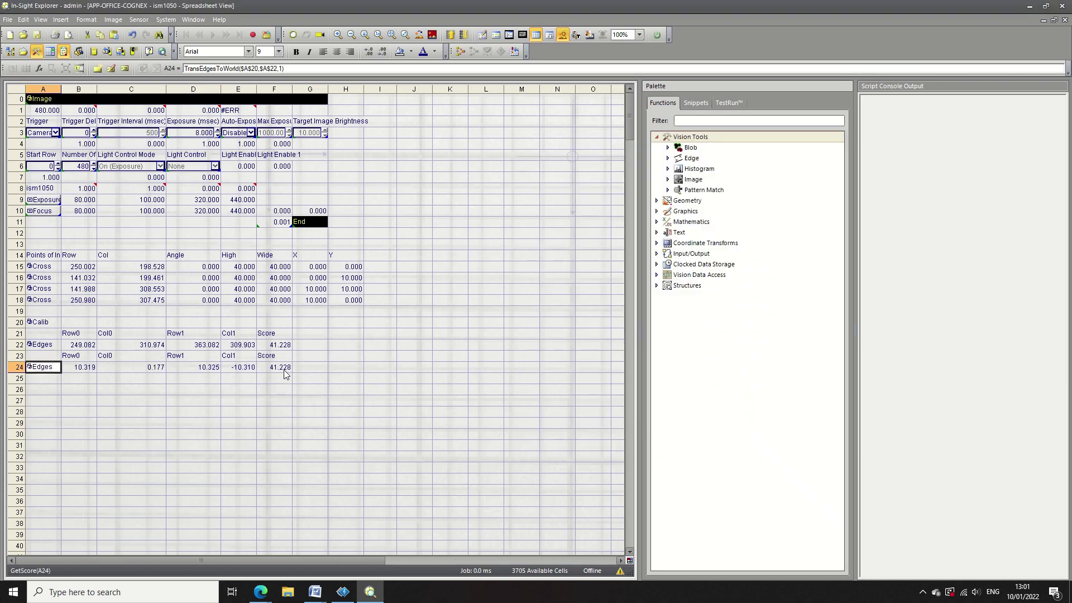
Insert a PointToPoint function in cell A26.
{"action": "left_click", "coordinate": [36, 394]}
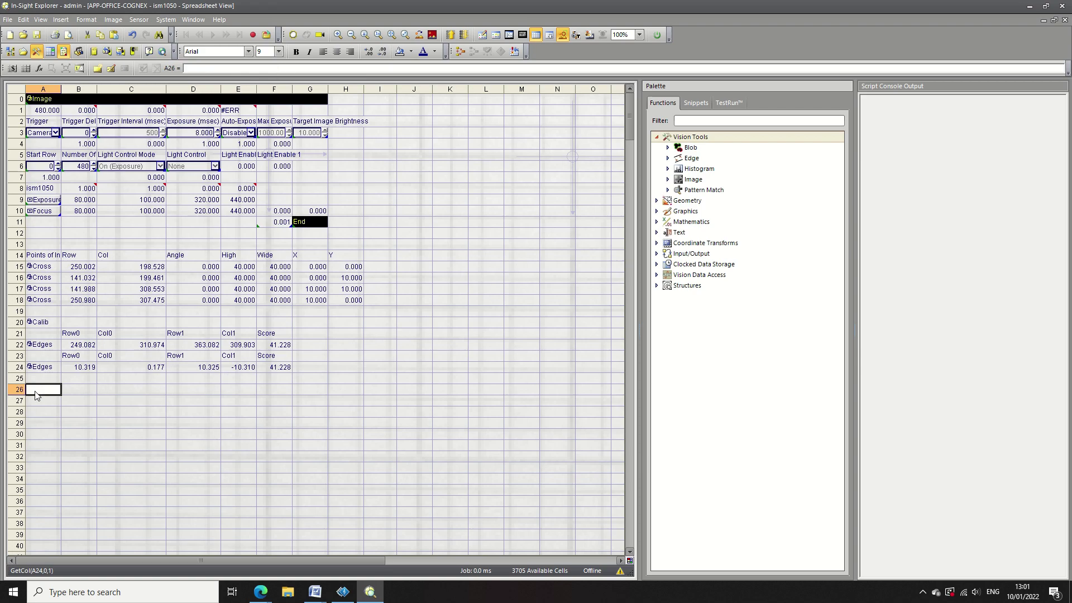
{"action": "type", "text": "point"}
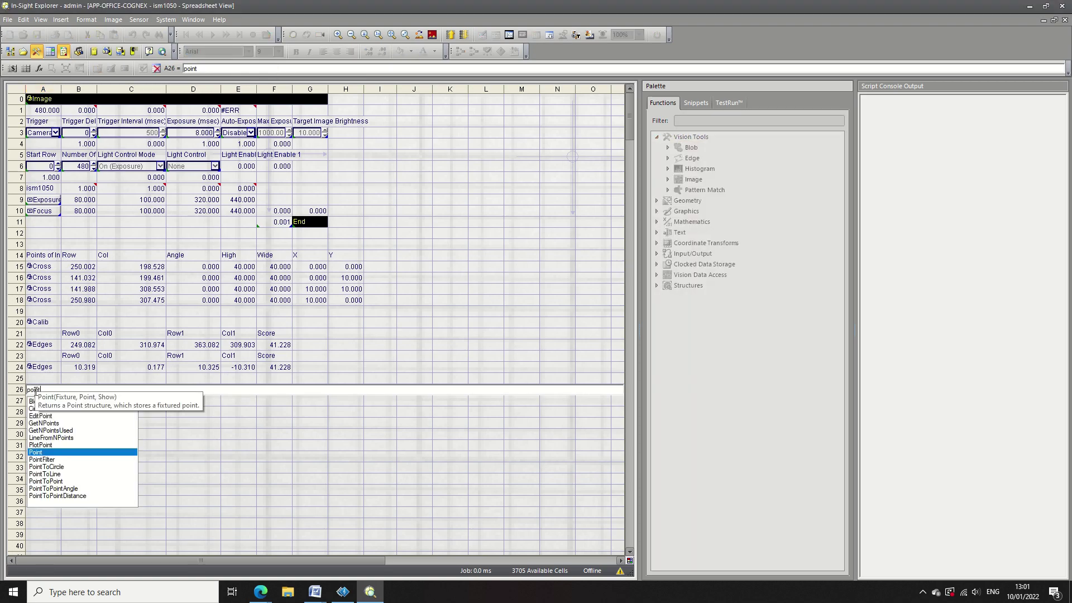
{"action": "key", "text": "Down"}
{"action": "key", "text": "Down"}
{"action": "key", "text": "Down"}
{"action": "key", "text": "Down"}
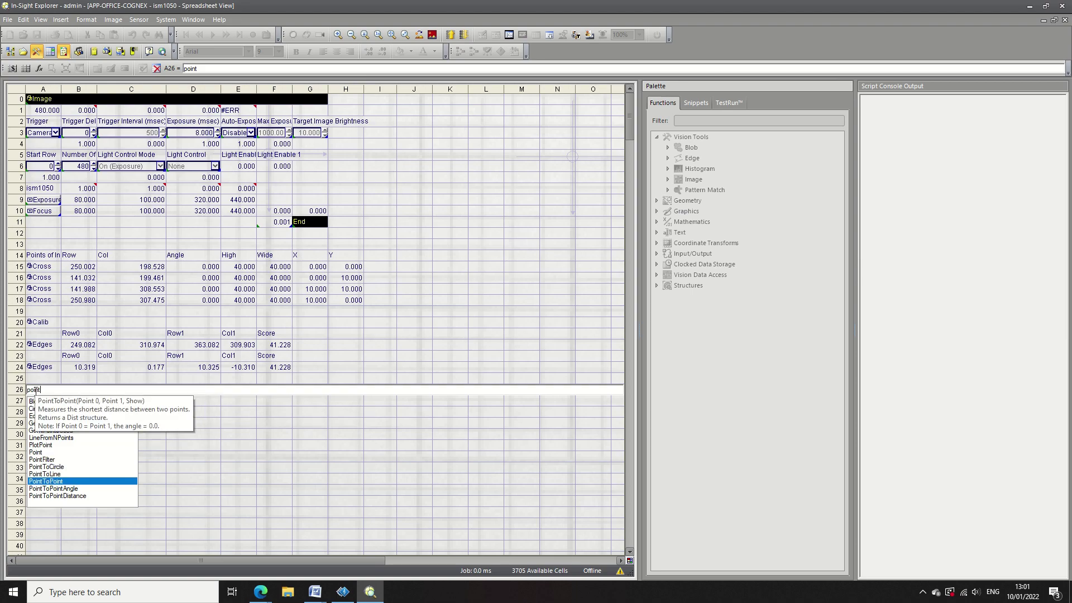
{"action": "key", "text": "Return"}
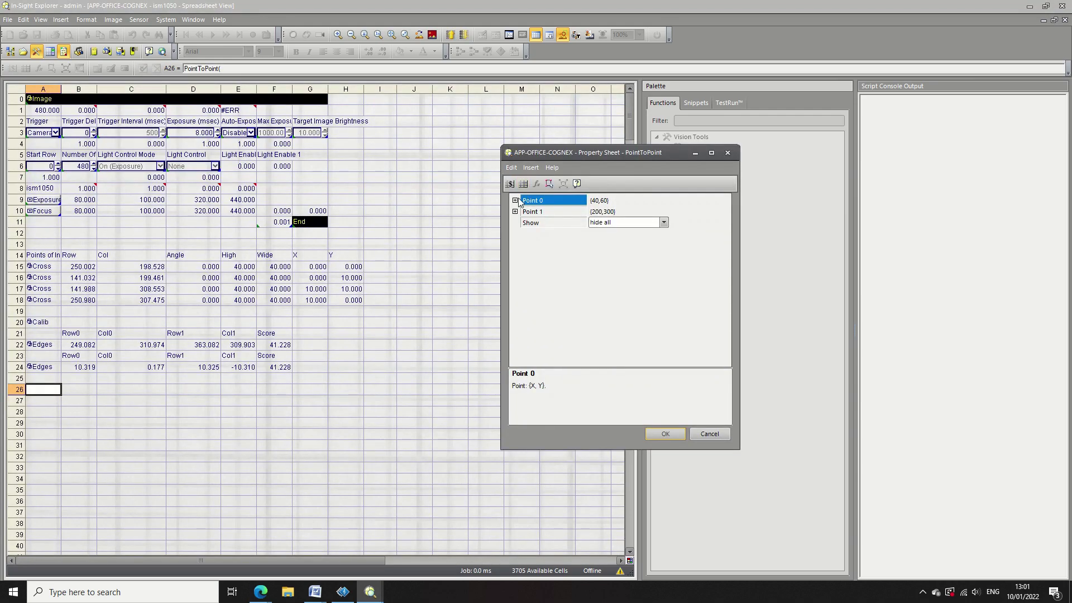
Define Point 0 from B24 and C24 and Point 1 from D24 and E24, showing input and result graphics, and accept the function.
{"action": "left_click", "coordinate": [515, 200]}
{"action": "double_click", "coordinate": [535, 211]}
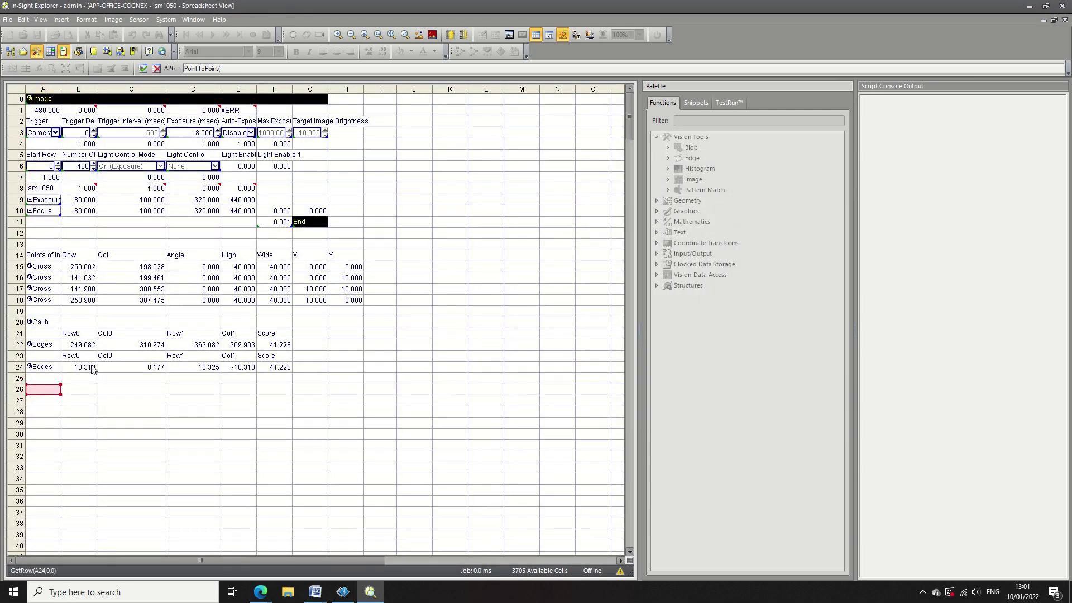
{"action": "left_click_drag", "start_coordinate": [91, 367], "coordinate": [136, 371]}
{"action": "key", "text": "Return"}
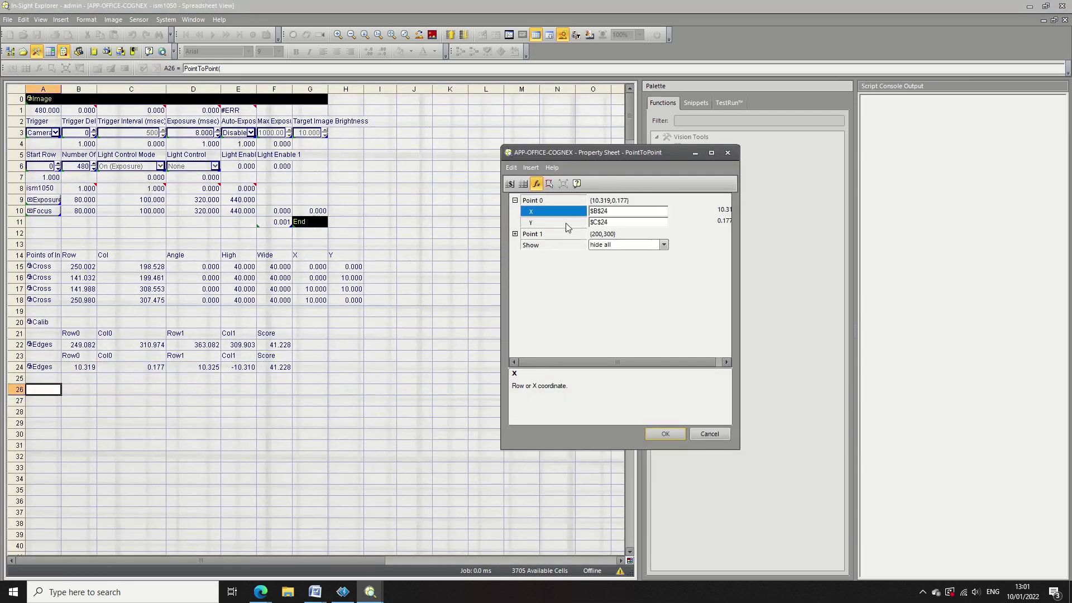
{"action": "left_click", "coordinate": [515, 234]}
{"action": "left_click", "coordinate": [530, 244]}
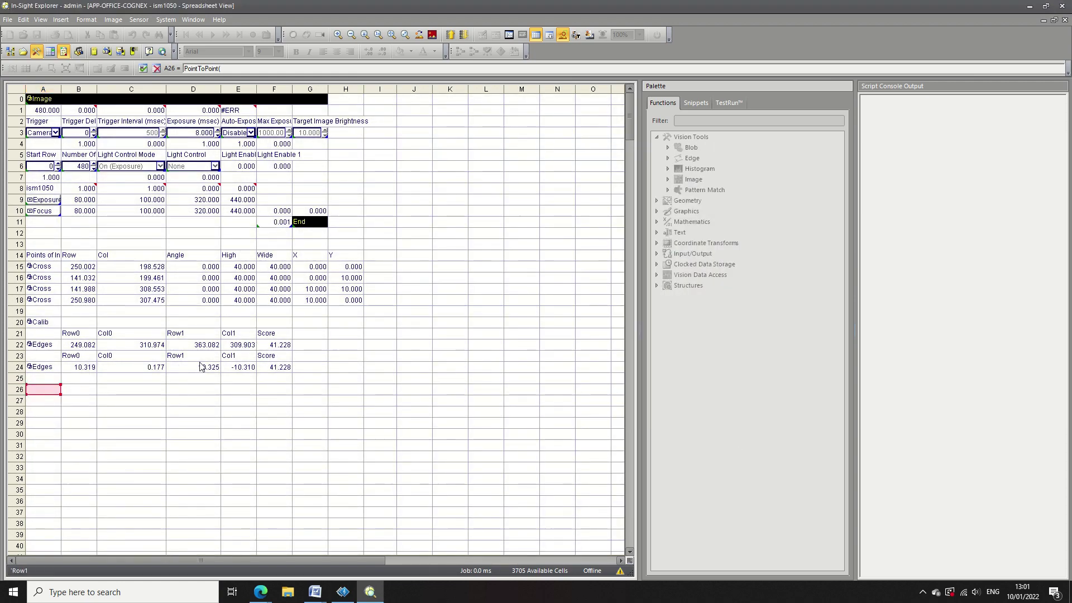
{"action": "left_click_drag", "start_coordinate": [230, 366], "coordinate": [247, 369]}
{"action": "key", "text": "Return"}
{"action": "left_click", "coordinate": [637, 268]}
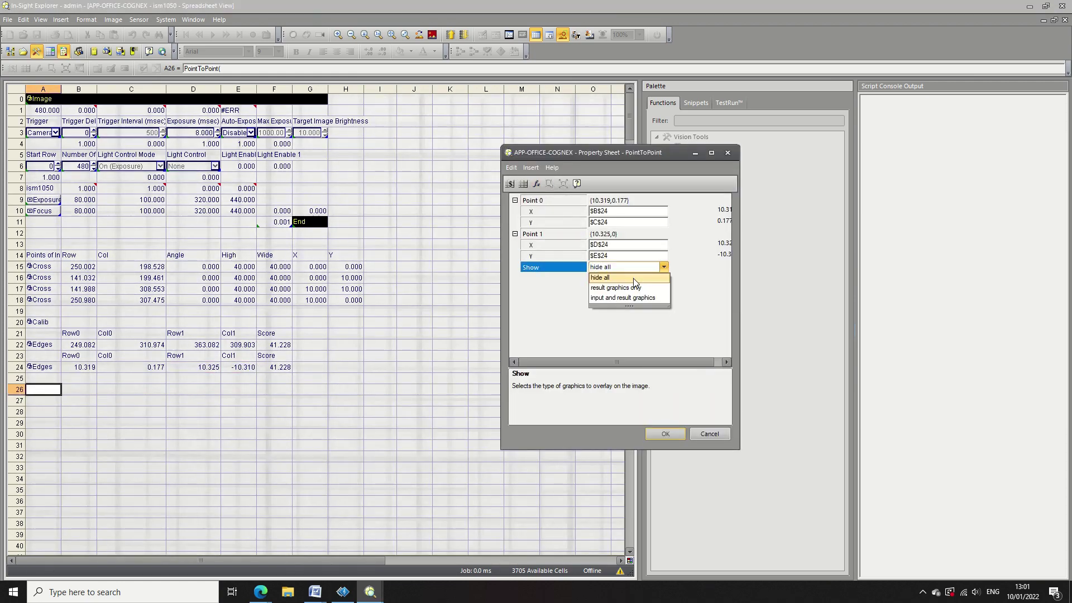
{"action": "left_click", "coordinate": [626, 300]}
{"action": "left_click", "coordinate": [663, 434]}
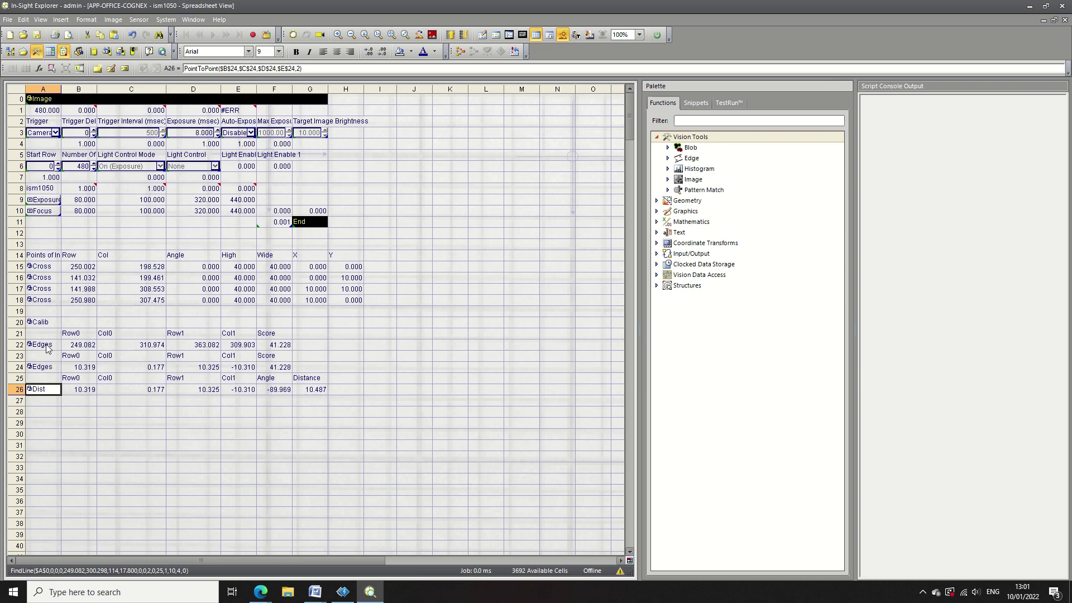
Move the PointToPoint result block with its column labels down two rows to rows 27 and 28.
{"action": "left_click_drag", "start_coordinate": [326, 392], "coordinate": [39, 407]}
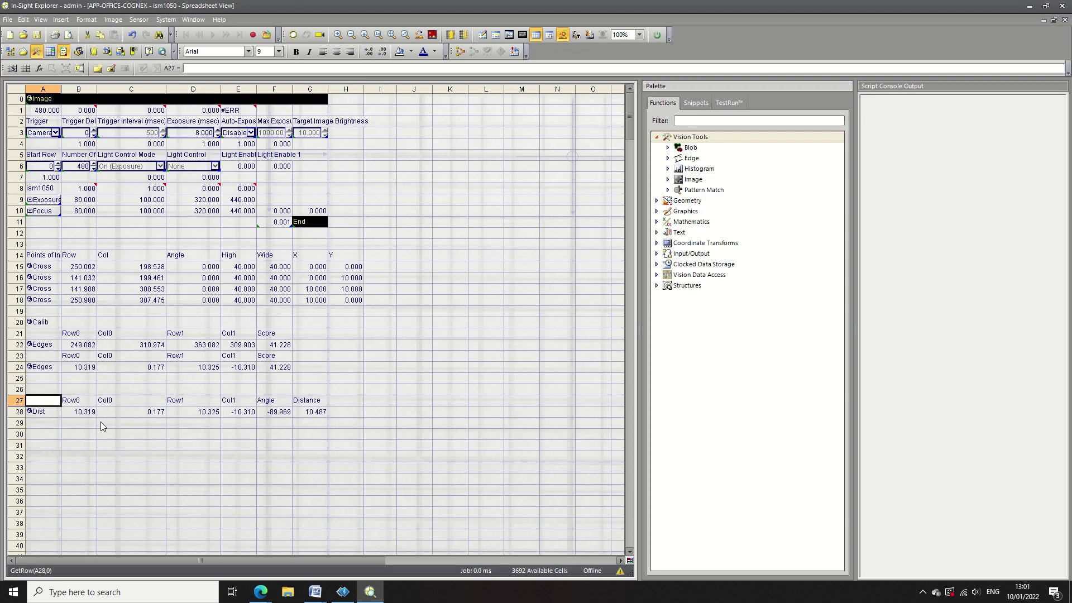
{"action": "left_click", "coordinate": [193, 456]}
Shorten the FindLine region in A22 to about 109 high by 17 wide, ending near the thick horizontal grid lines, and accept it.
{"action": "left_click", "coordinate": [39, 345]}
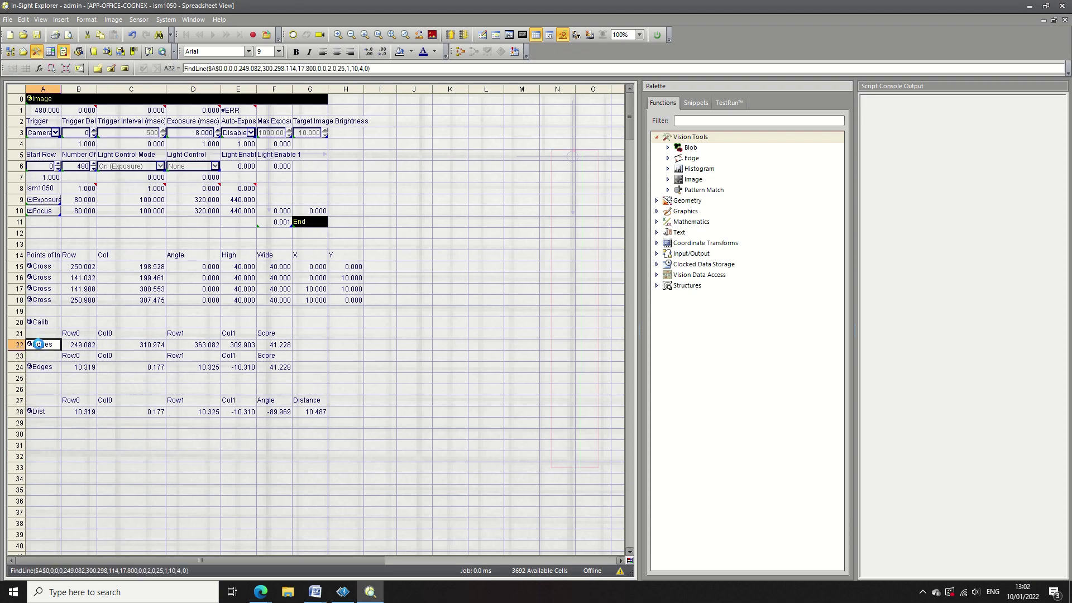
{"action": "double_click", "coordinate": [39, 345]}
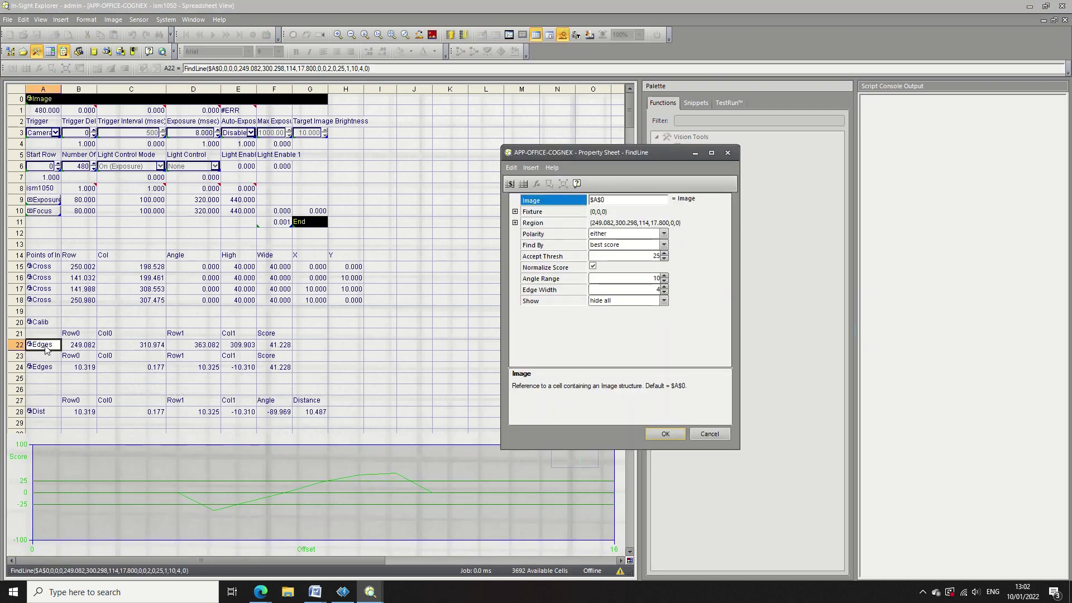
{"action": "double_click", "coordinate": [535, 222]}
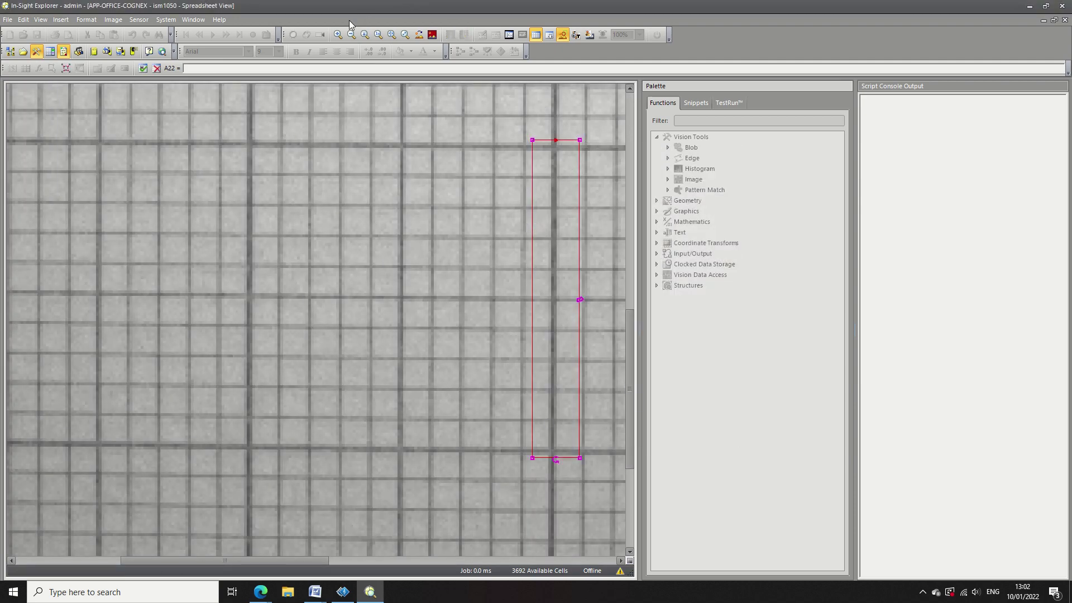
{"action": "left_click", "coordinate": [365, 35]}
{"action": "left_click", "coordinate": [365, 35]}
{"action": "left_click_drag", "start_coordinate": [266, 560], "coordinate": [342, 560]}
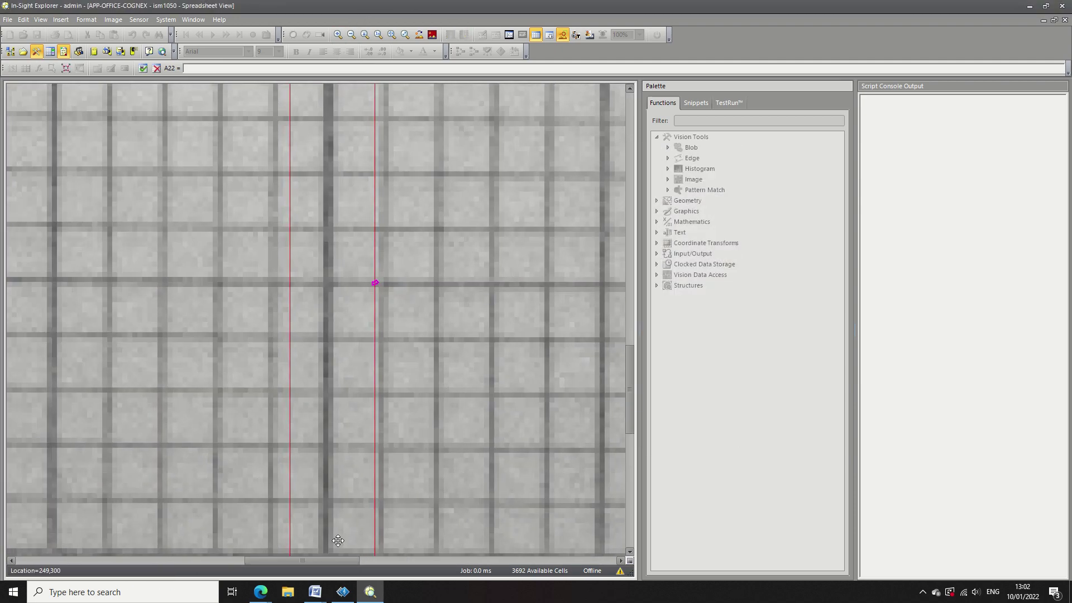
{"action": "scroll", "coordinate": [505, 287], "scroll_direction": "up", "scroll_amount": 5}
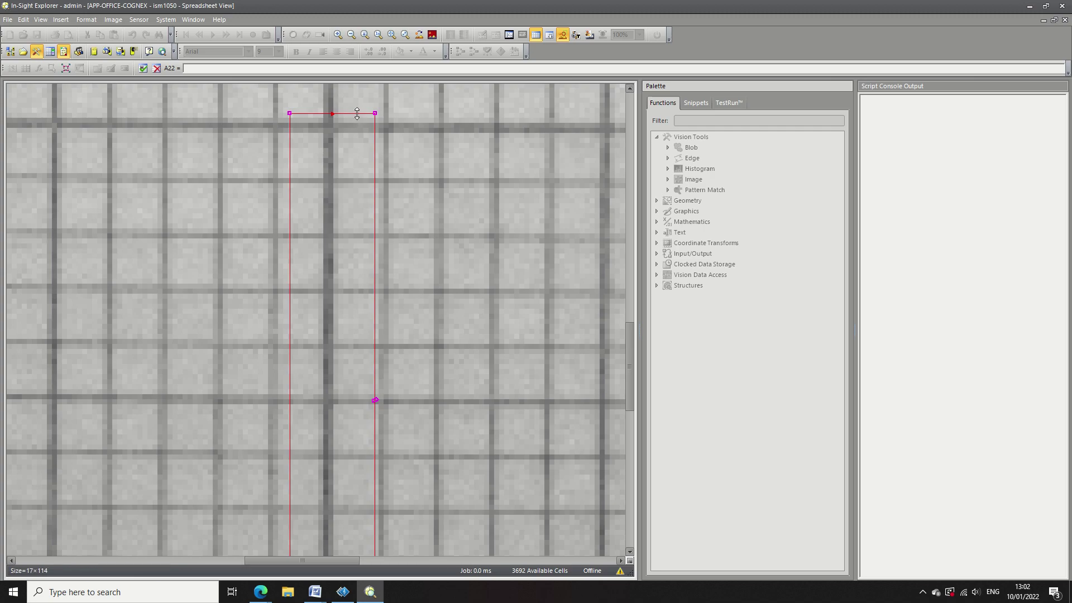
{"action": "left_click_drag", "start_coordinate": [357, 114], "coordinate": [356, 118]}
{"action": "scroll", "coordinate": [387, 213], "scroll_direction": "down", "scroll_amount": 9}
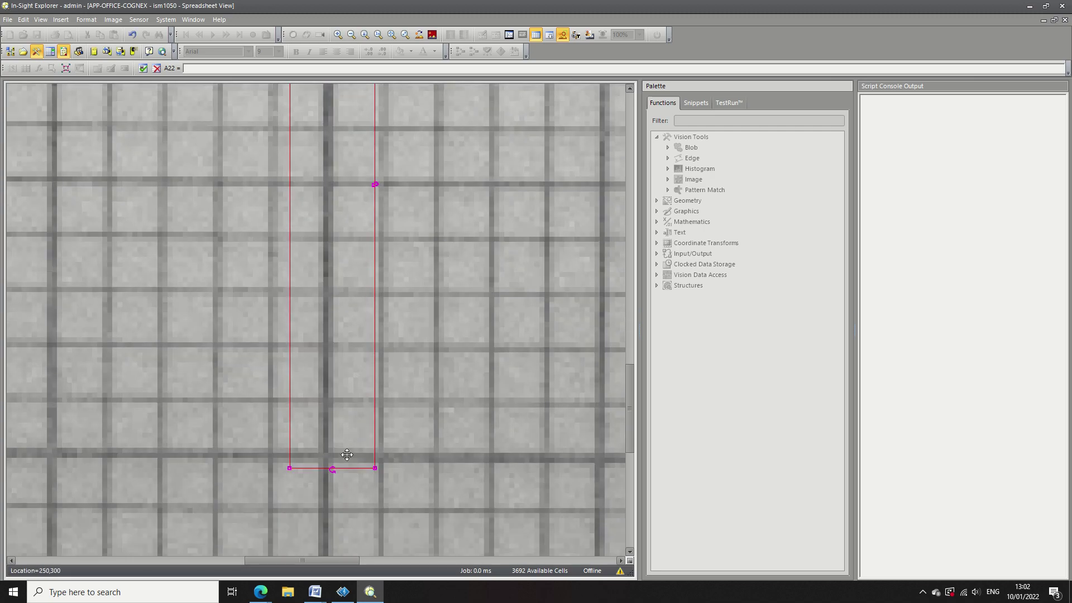
{"action": "left_click_drag", "start_coordinate": [347, 468], "coordinate": [346, 449]}
{"action": "scroll", "coordinate": [341, 361], "scroll_direction": "up", "scroll_amount": 4}
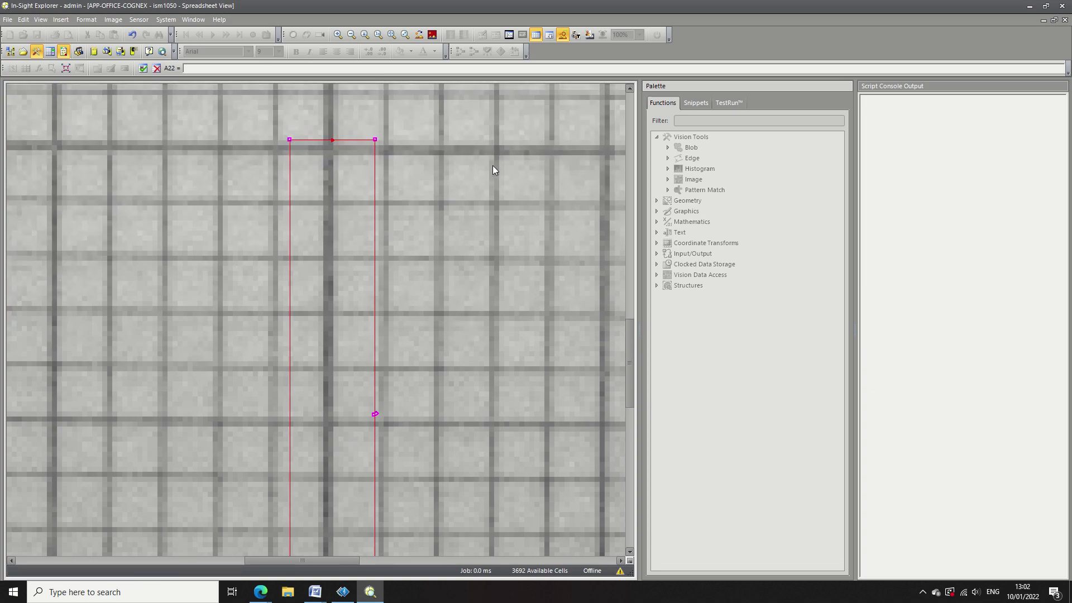
{"action": "key", "text": "Return"}
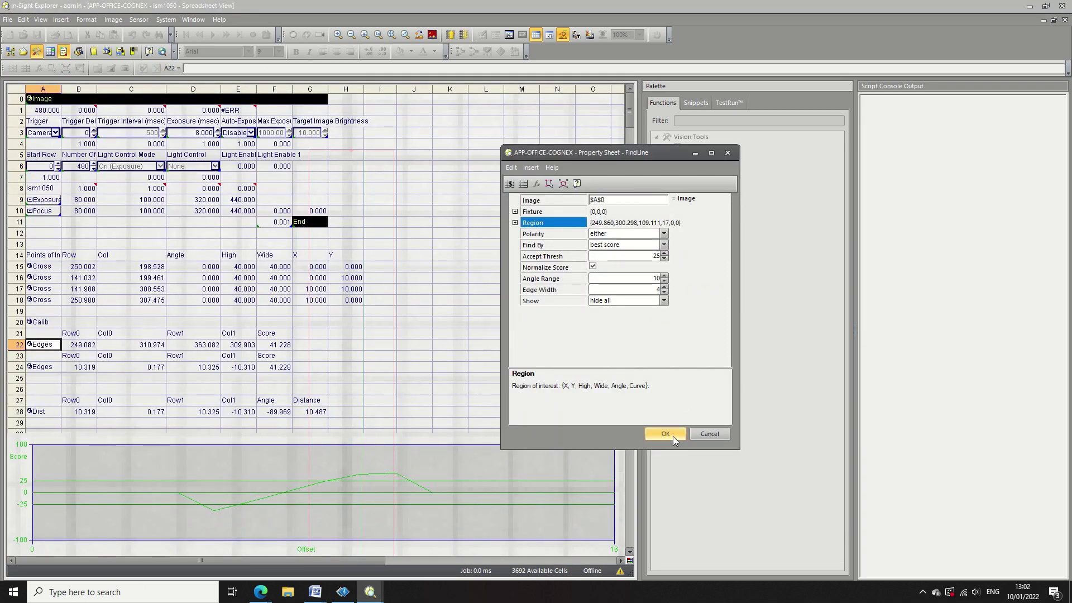
{"action": "left_click", "coordinate": [671, 435]}
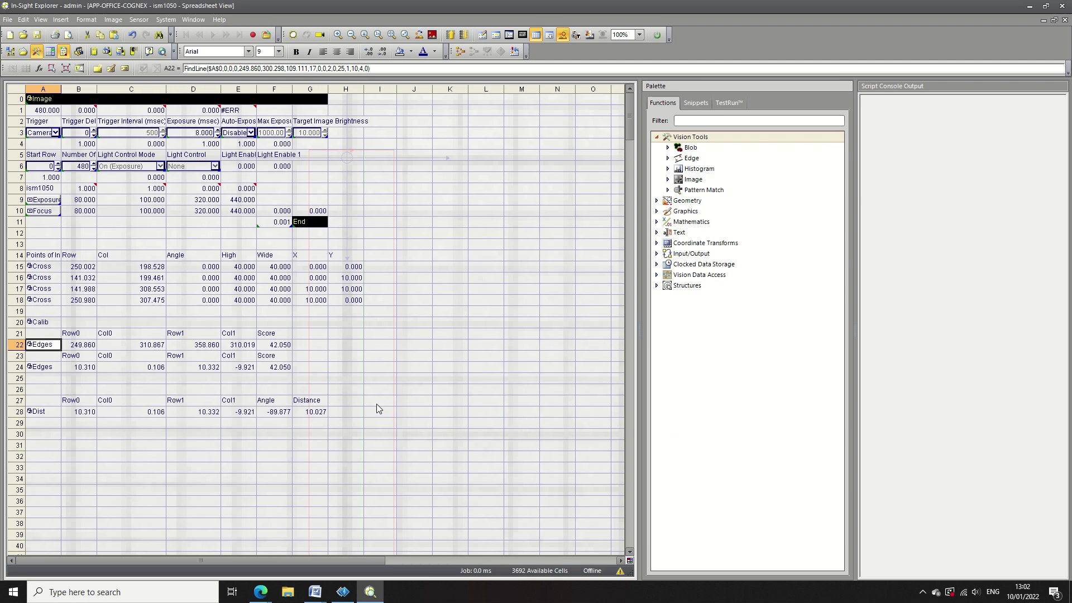
Check on the zoomed image where both ends of the found line lie relative to the thick grid lines.
{"action": "left_click", "coordinate": [535, 34]}
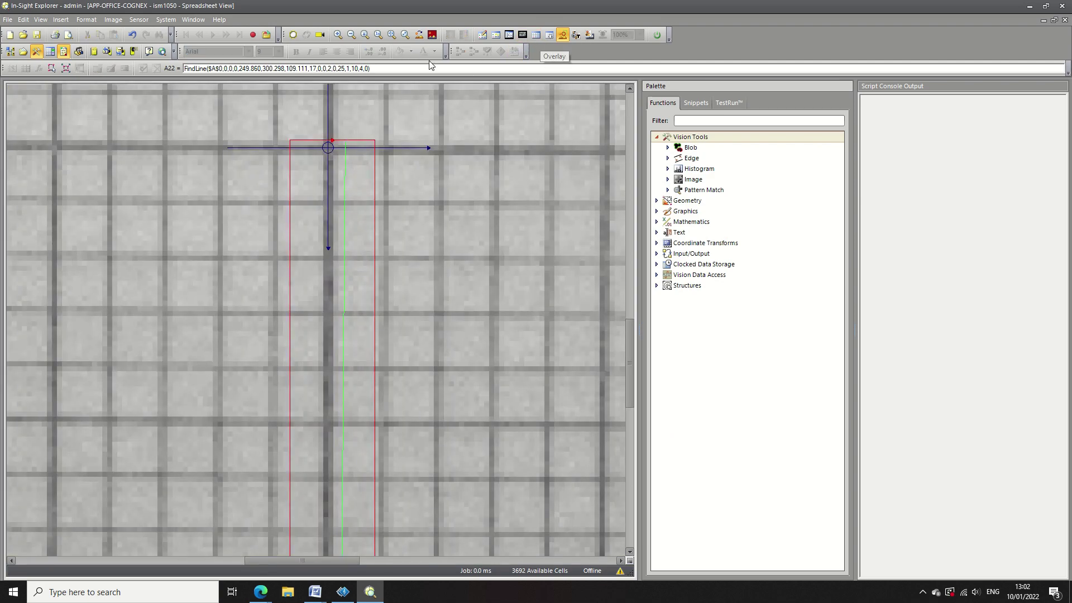
{"action": "scroll", "coordinate": [351, 149], "scroll_direction": "down", "scroll_amount": 5}
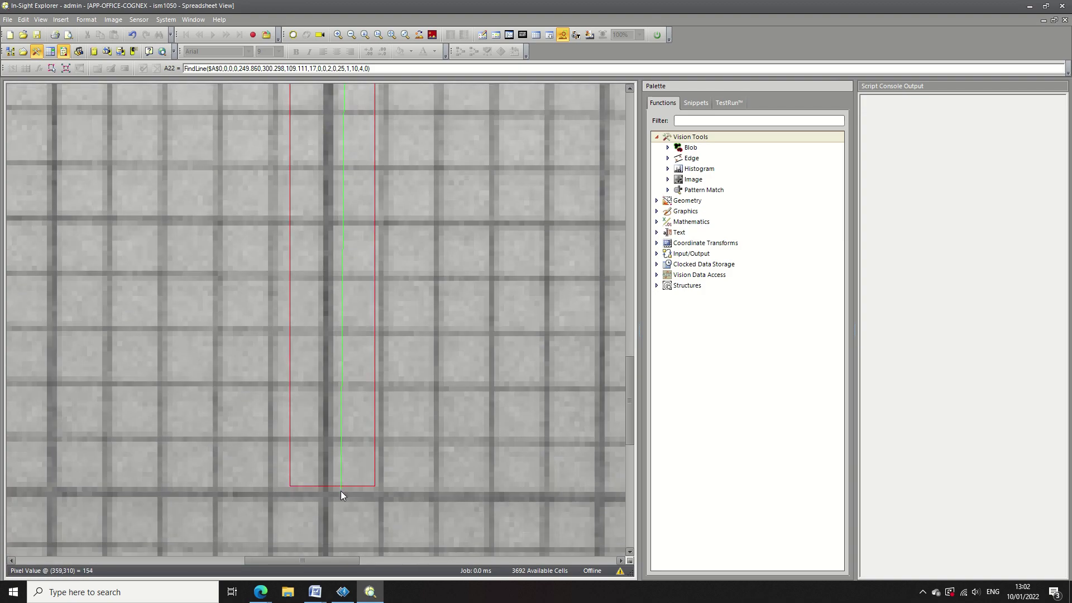
{"action": "left_click", "coordinate": [535, 34]}
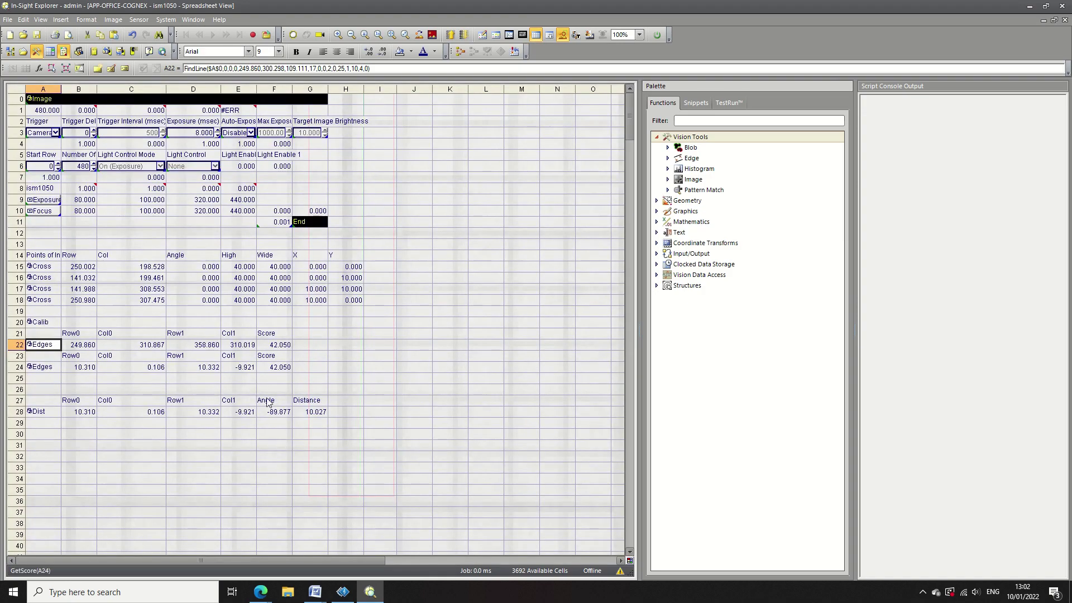